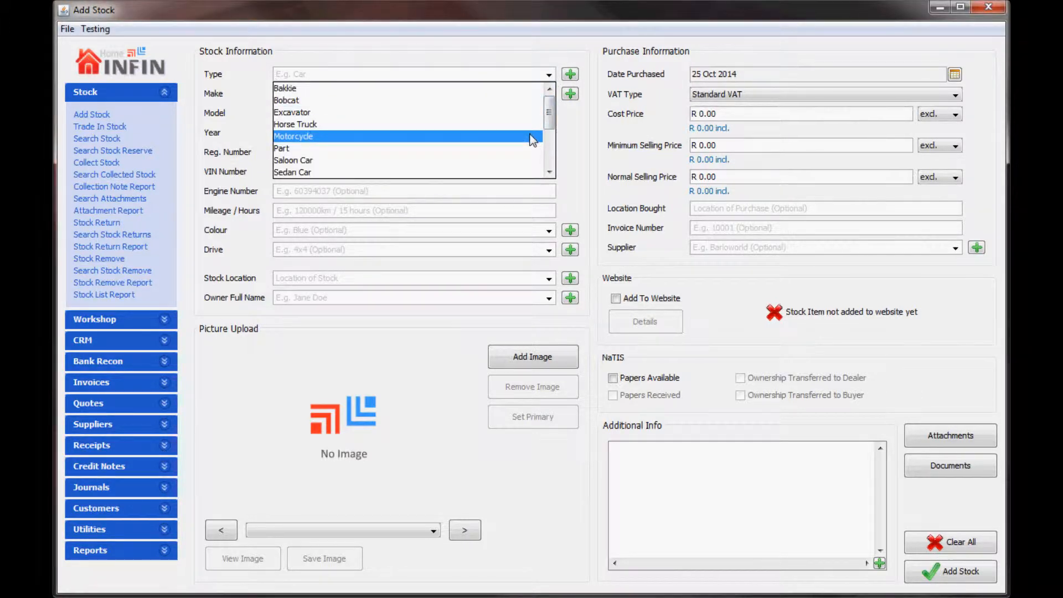
Step: Add Boat as a new stock type and confirm it
{"action": "left_click", "coordinate": [571, 76]}
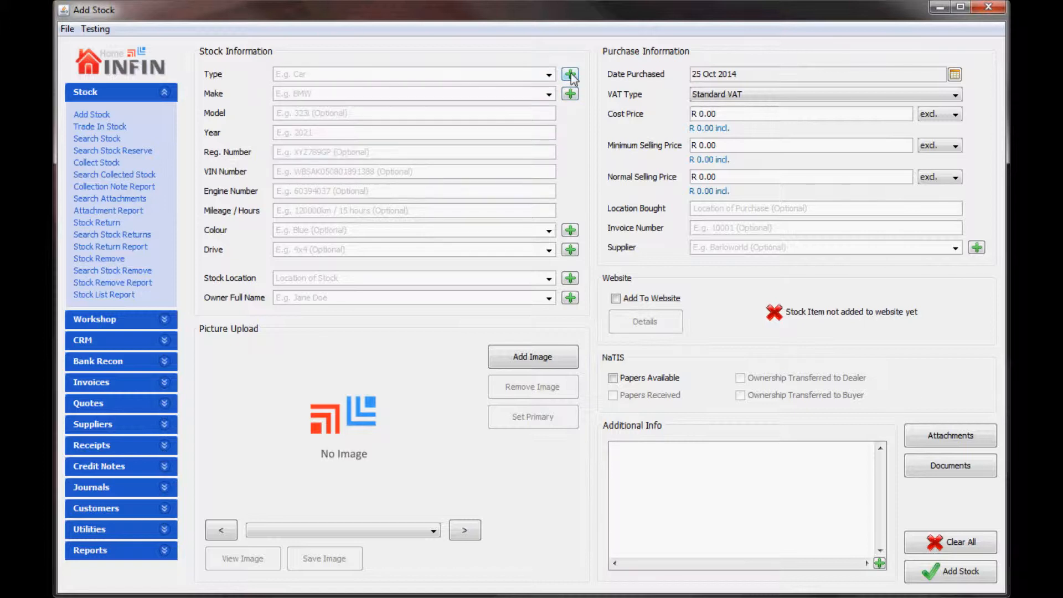
{"action": "left_click", "coordinate": [571, 76]}
{"action": "type", "text": "Boat"}
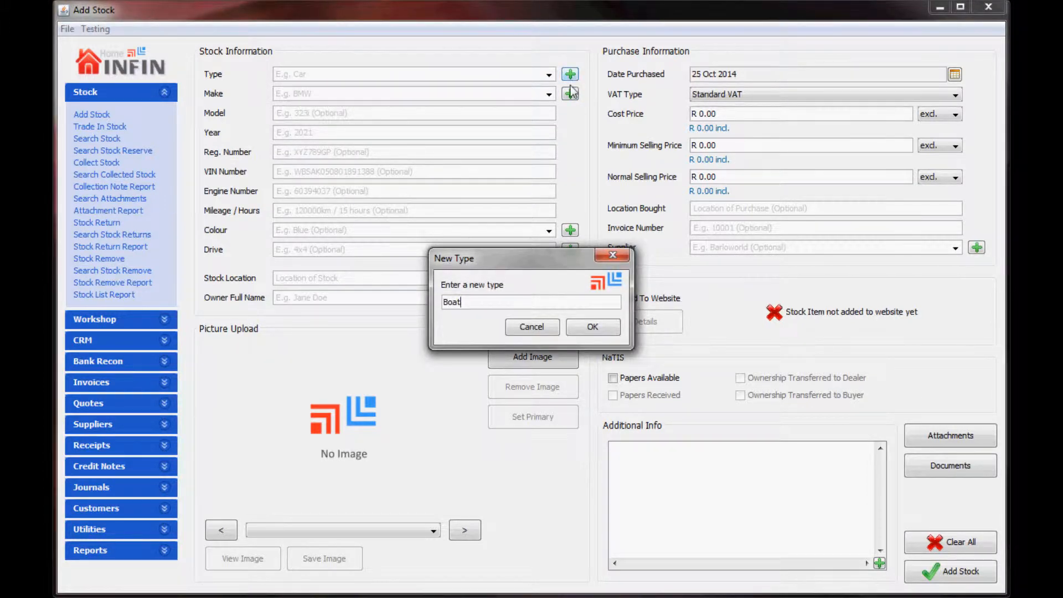
{"action": "left_click", "coordinate": [591, 327]}
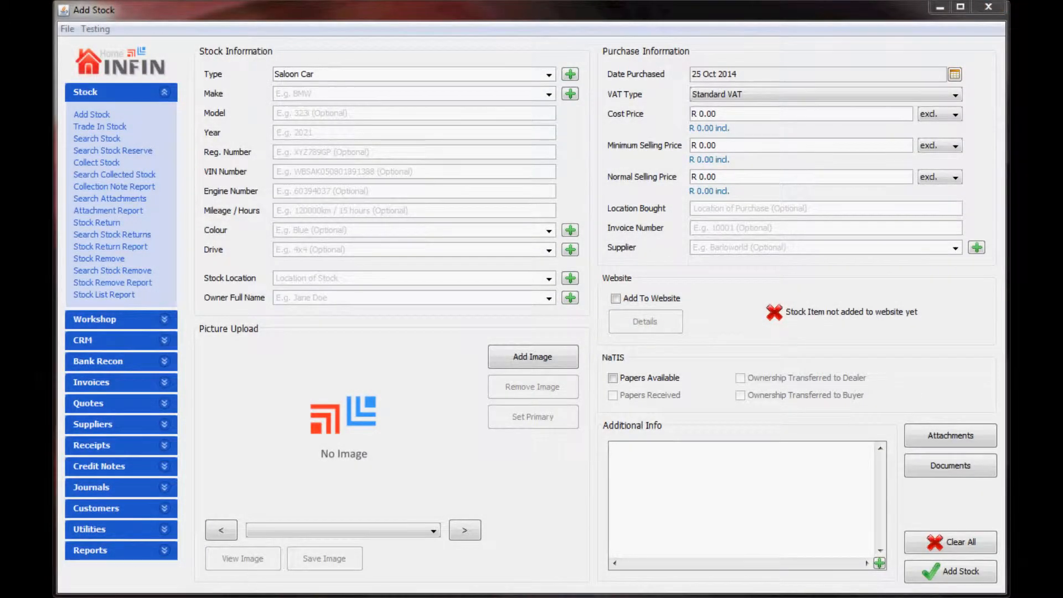
{"action": "left_click", "coordinate": [549, 93]}
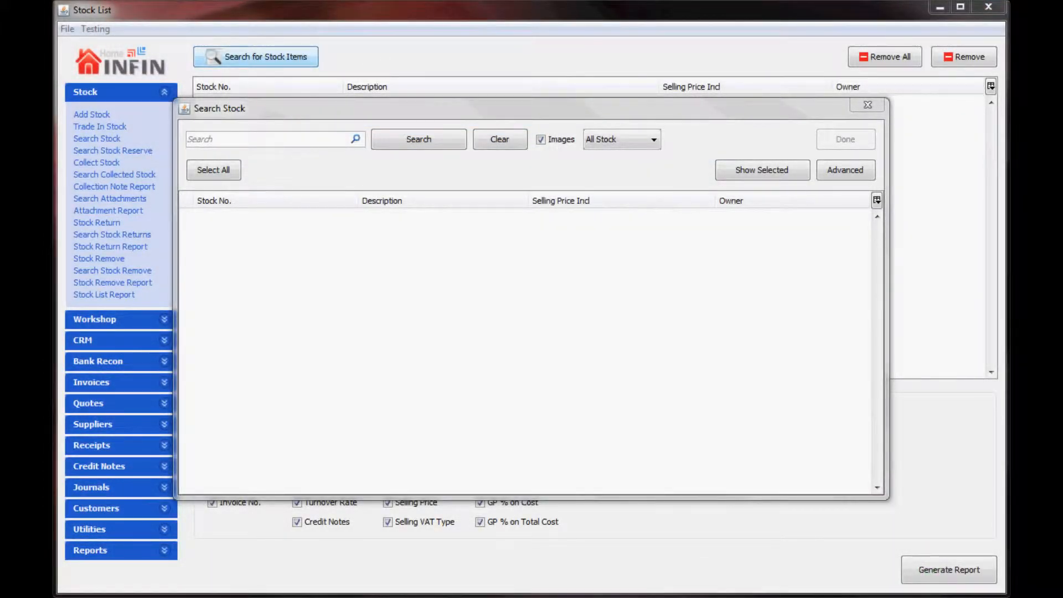
Step: Search stock with the advanced filter limited to make BMW only
{"action": "left_click", "coordinate": [835, 170]}
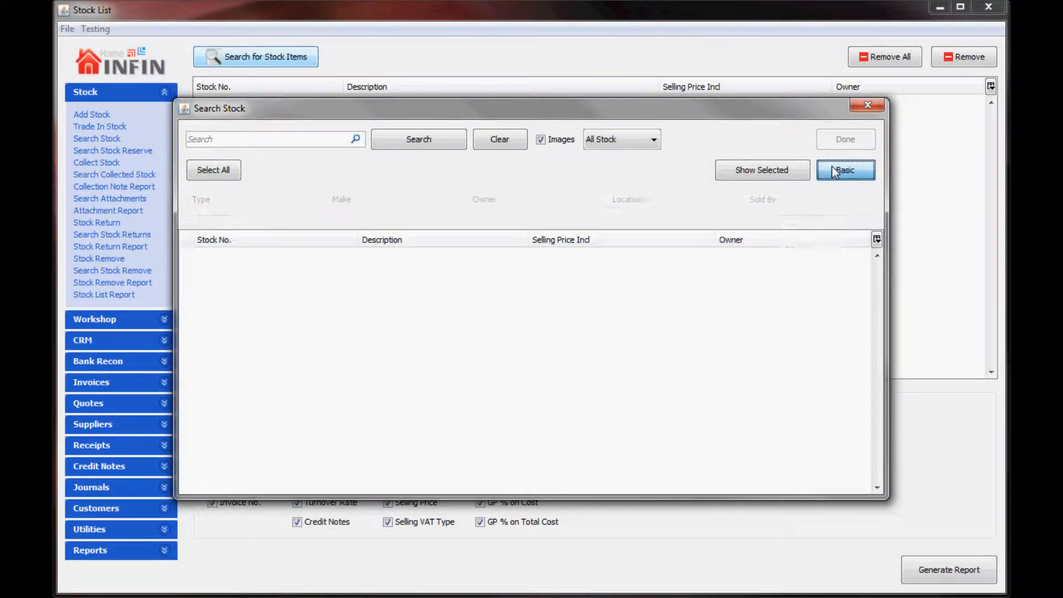
{"action": "left_click", "coordinate": [403, 251]}
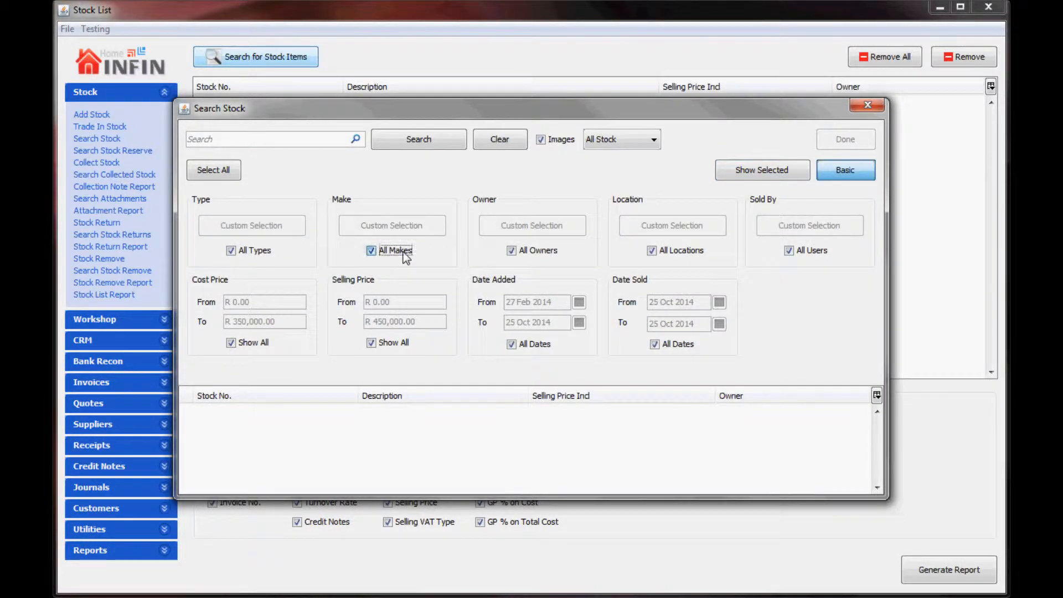
{"action": "left_click", "coordinate": [337, 202]}
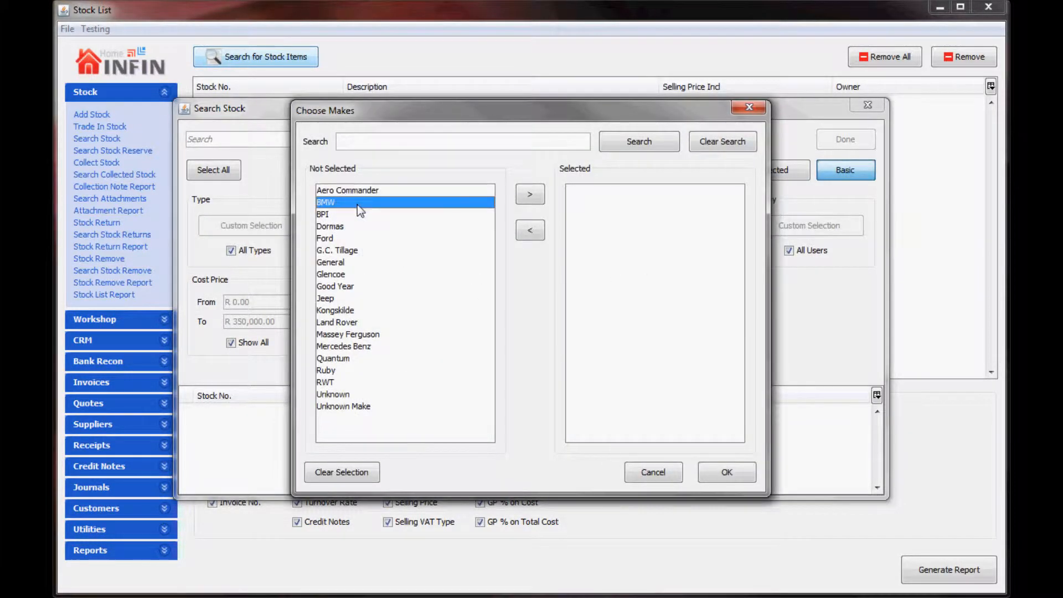
{"action": "left_click", "coordinate": [528, 195]}
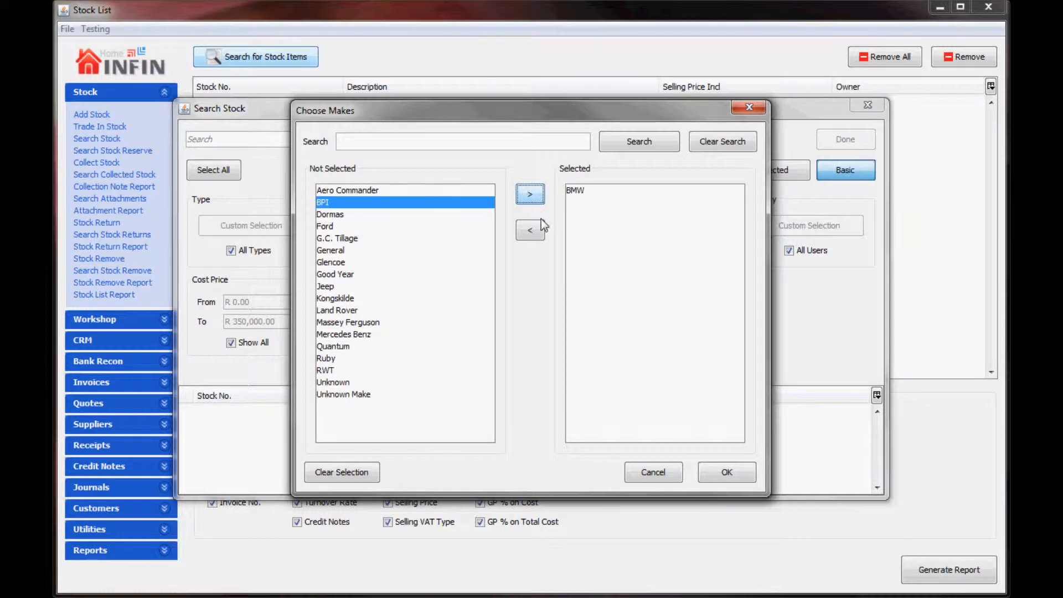
{"action": "left_click", "coordinate": [714, 473]}
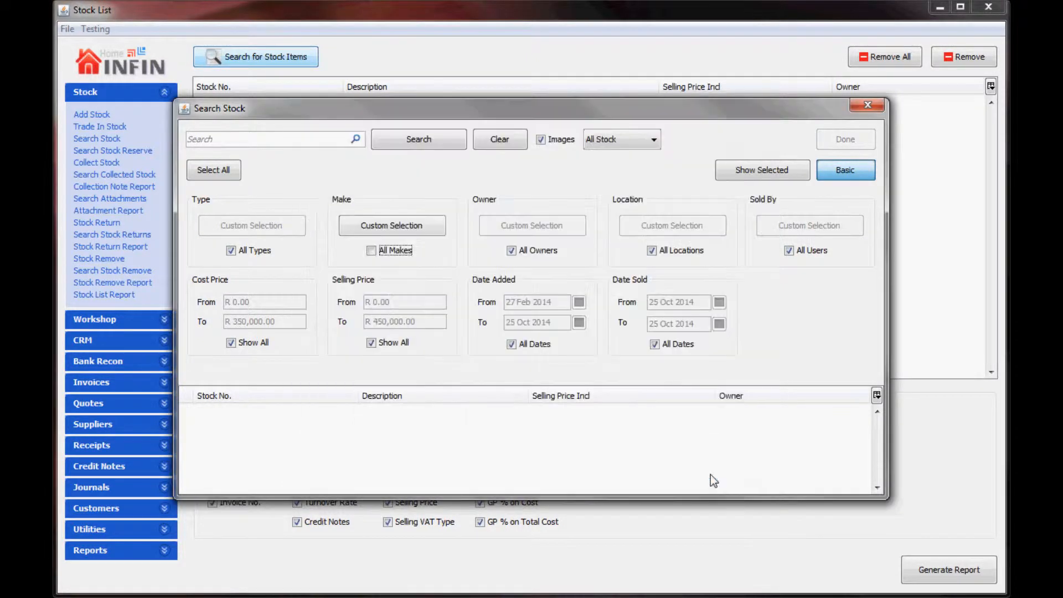
{"action": "left_click", "coordinate": [444, 138]}
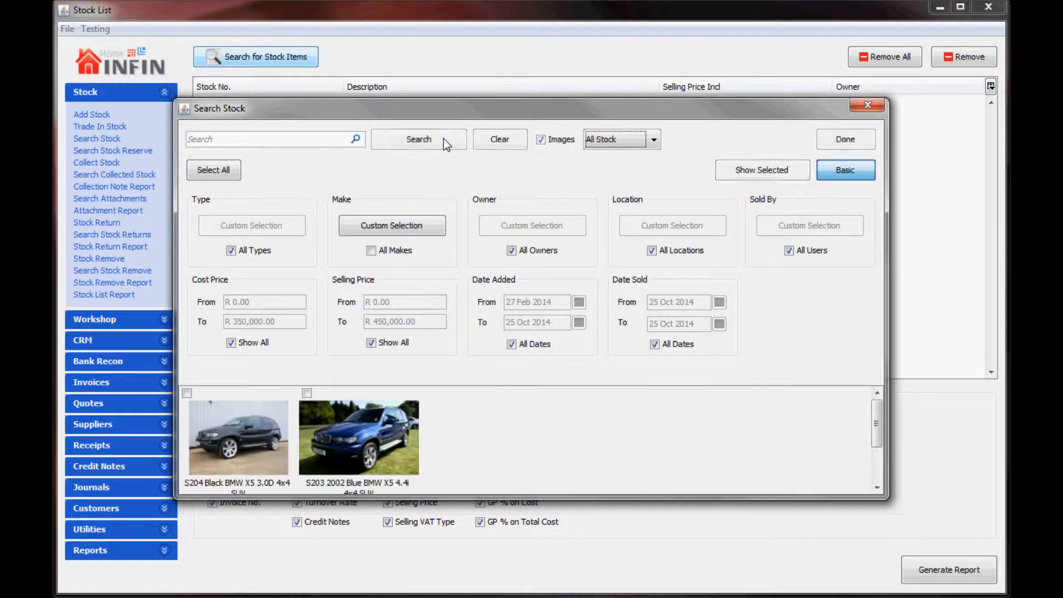
Step: Add both BMW X5 results, S203 and S204, to the list and generate the Stock List report
{"action": "left_click", "coordinate": [221, 169]}
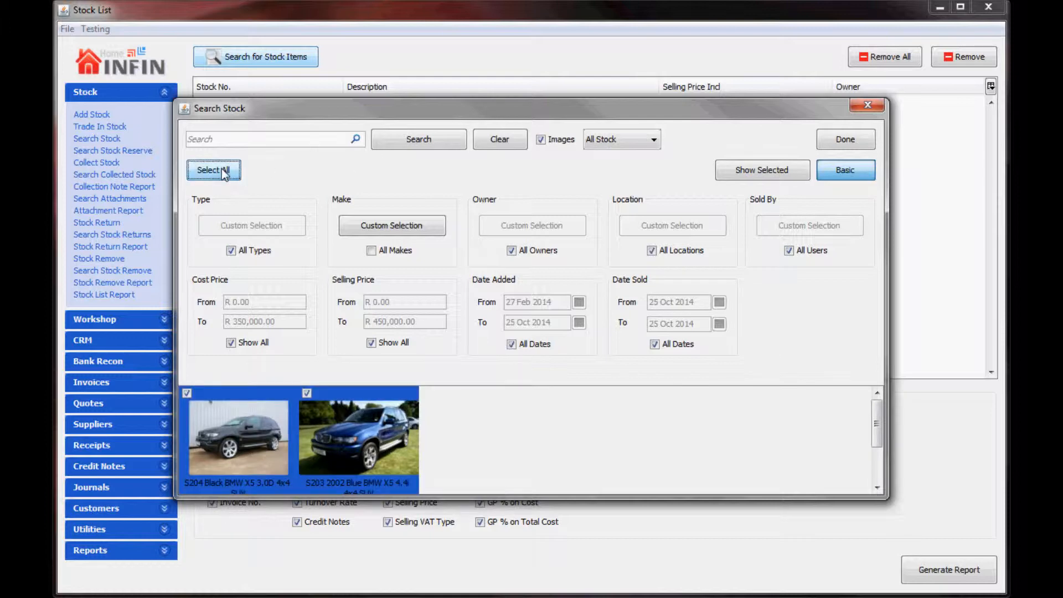
{"action": "left_click", "coordinate": [851, 139]}
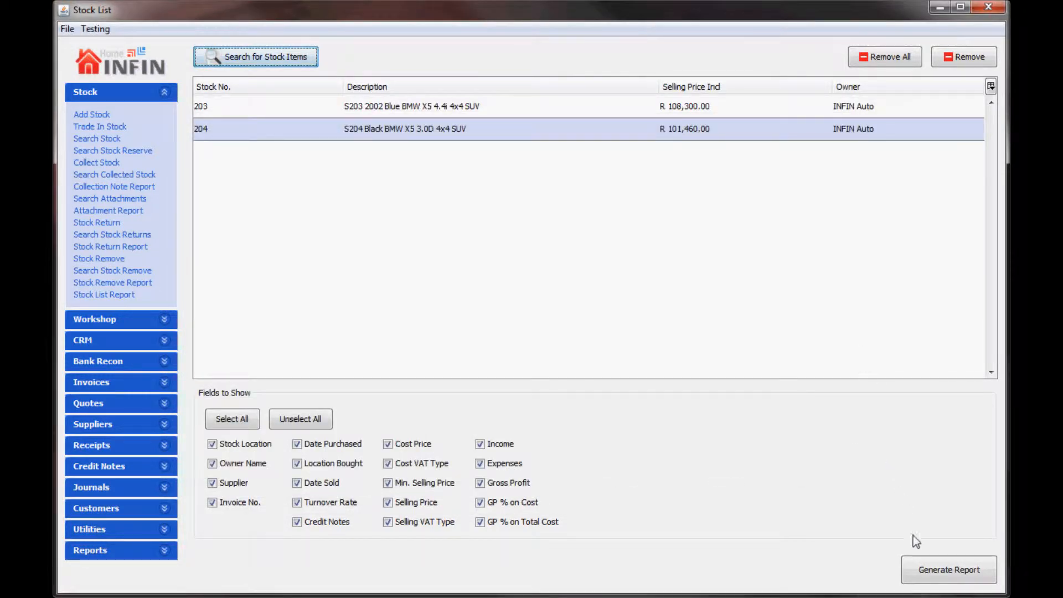
{"action": "left_click", "coordinate": [929, 573]}
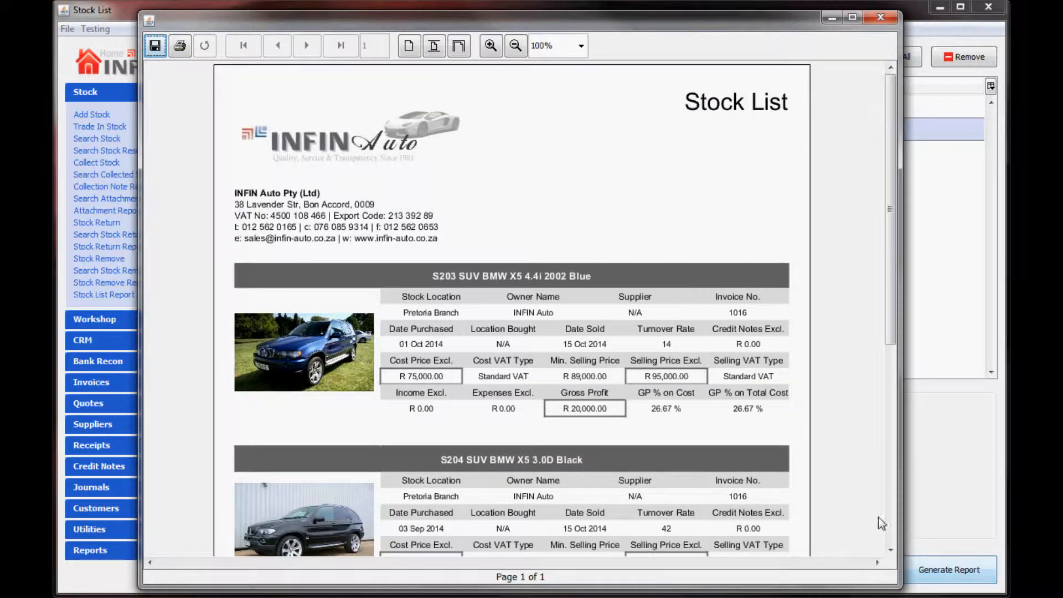
{"action": "scroll", "coordinate": [537, 333], "scroll_direction": "down", "scroll_amount": 8}
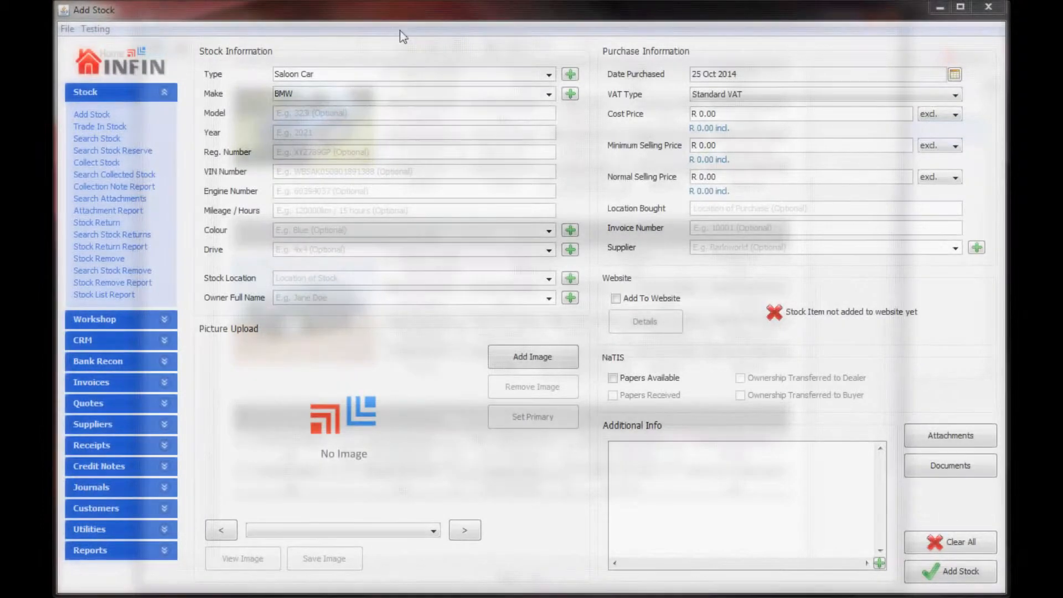
Step: Enter model '323i 4 Door', set the stock type to TLB, and fill in the make details
{"action": "left_click", "coordinate": [365, 112]}
{"action": "type", "text": "32"}
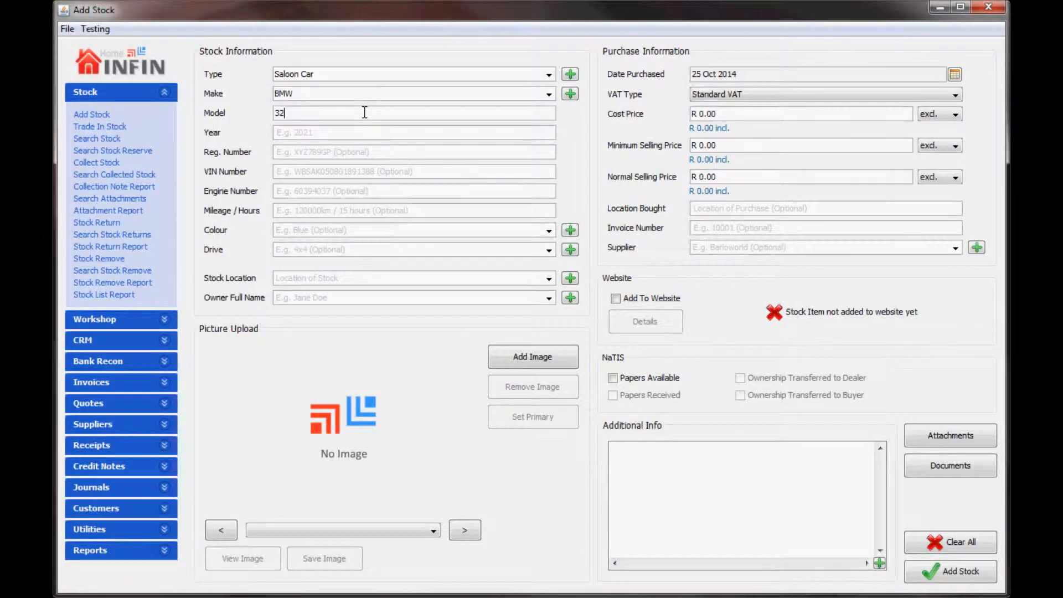
{"action": "type", "text": "3i 4 Door"}
{"action": "left_click", "coordinate": [357, 74]}
{"action": "type", "text": "TLB"}
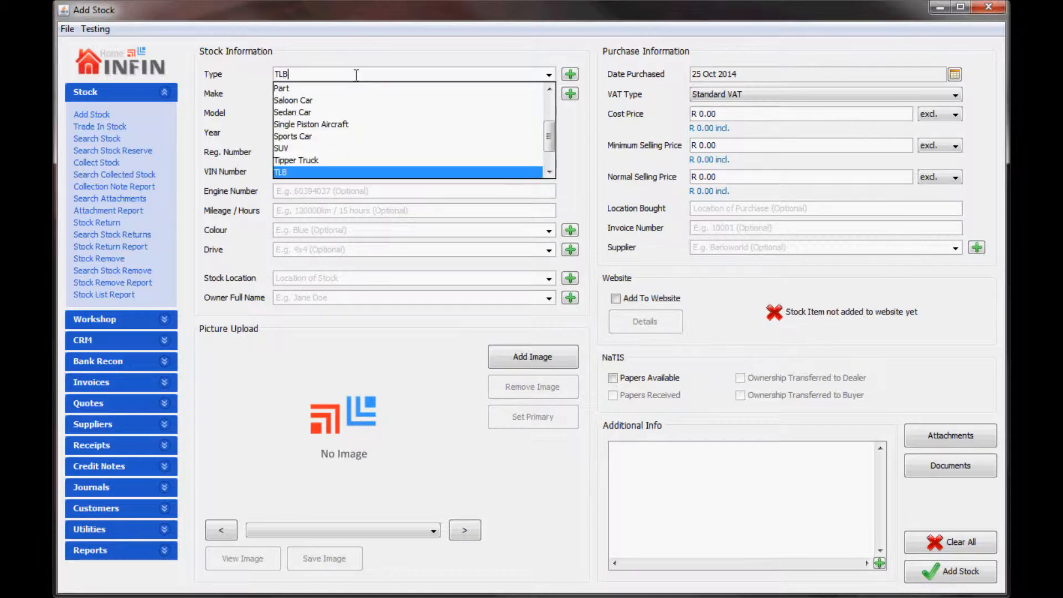
{"action": "key", "text": "Tab"}
{"action": "key", "text": "Tab"}
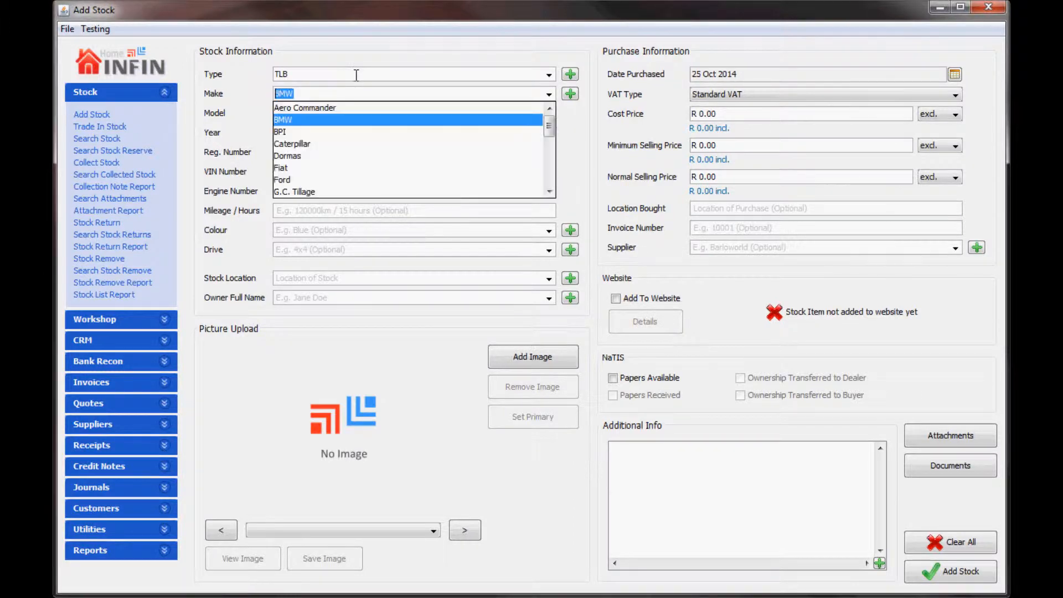
{"action": "type", "text": "Caterpillar"}
{"action": "key", "text": "Tab"}
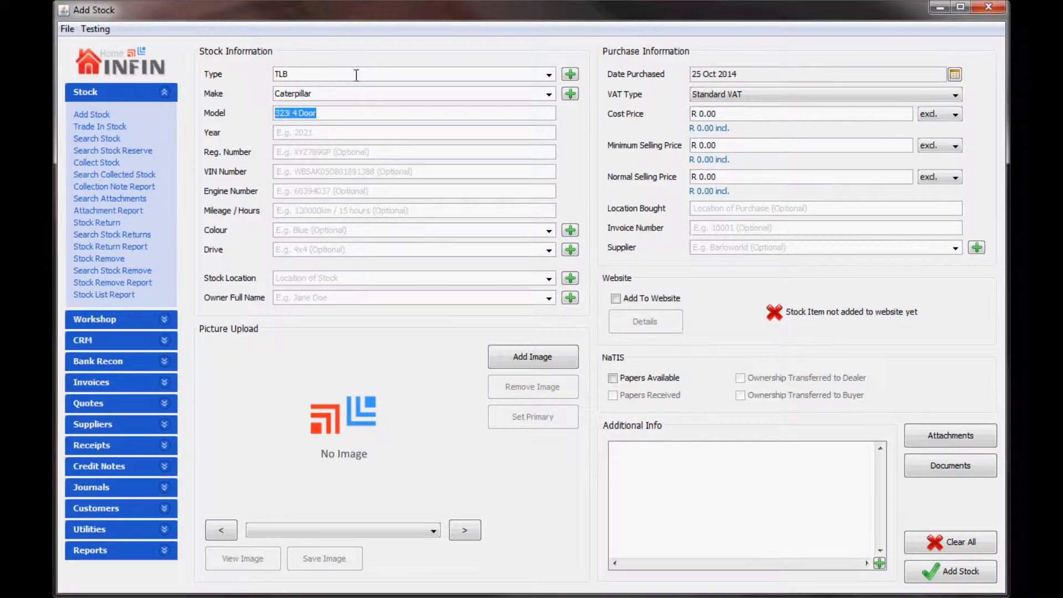
{"action": "type", "text": "424D 4x"}
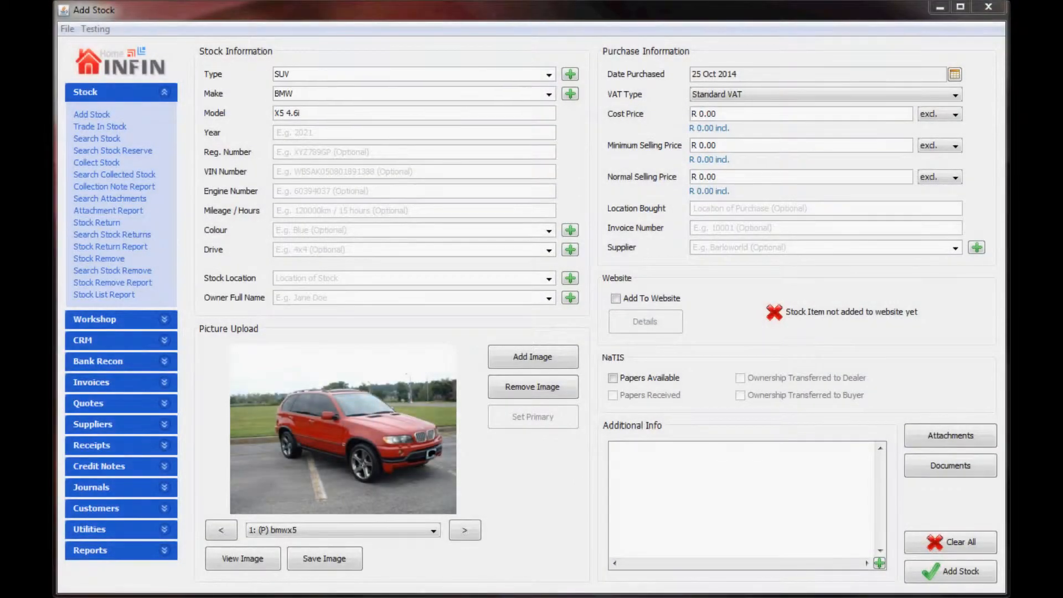
{"action": "left_click", "coordinate": [357, 129]}
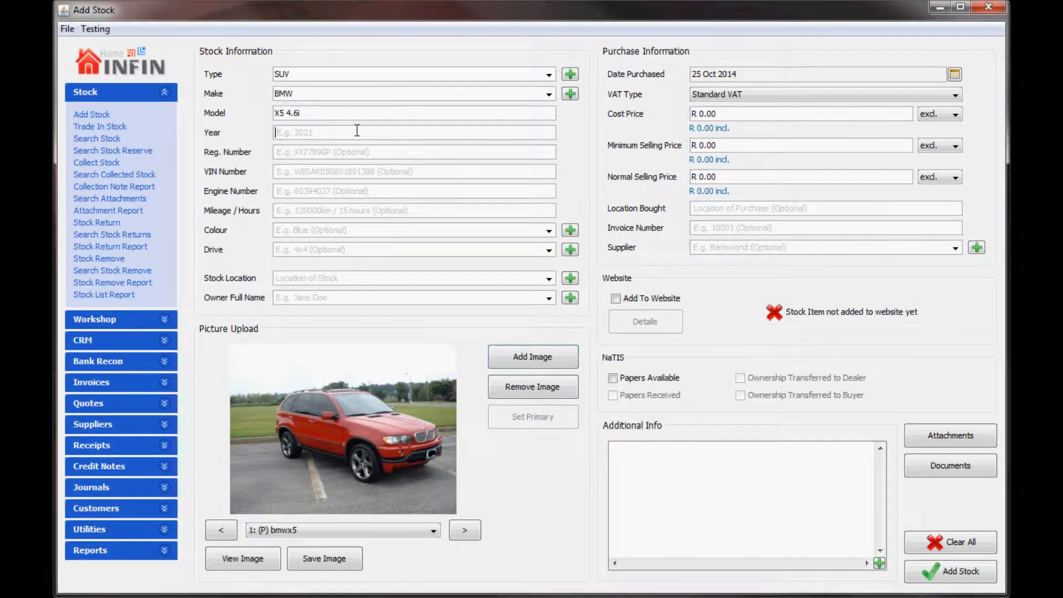
{"action": "type", "text": "2003"}
{"action": "left_click", "coordinate": [343, 146]}
{"action": "type", "text": "RDB 279 GP"}
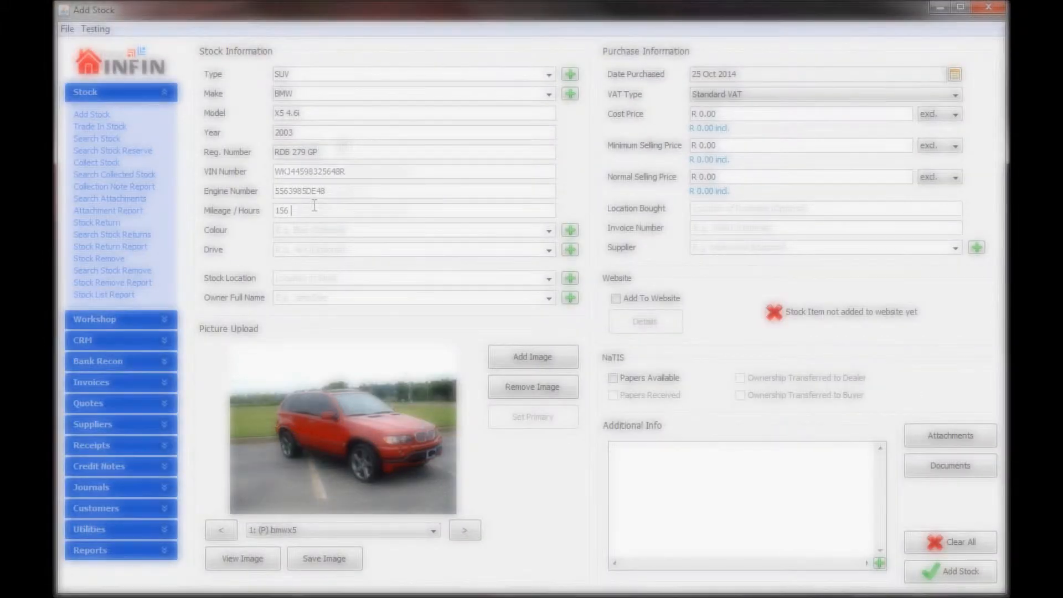
{"action": "type", "text": "km"}
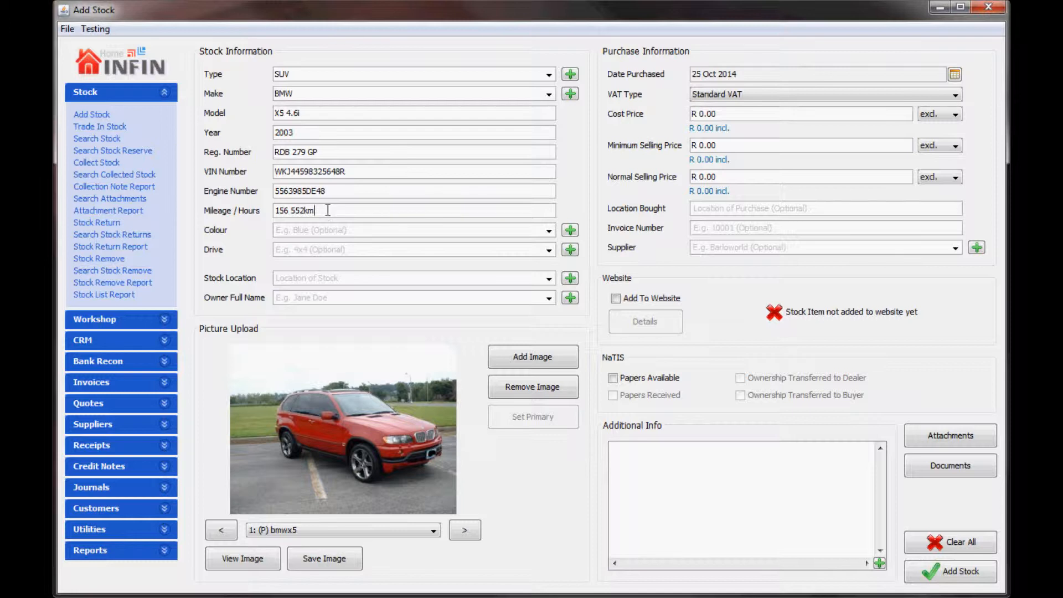
Step: Set the colour to Red and the drive to 4x4
{"action": "left_click", "coordinate": [550, 230]}
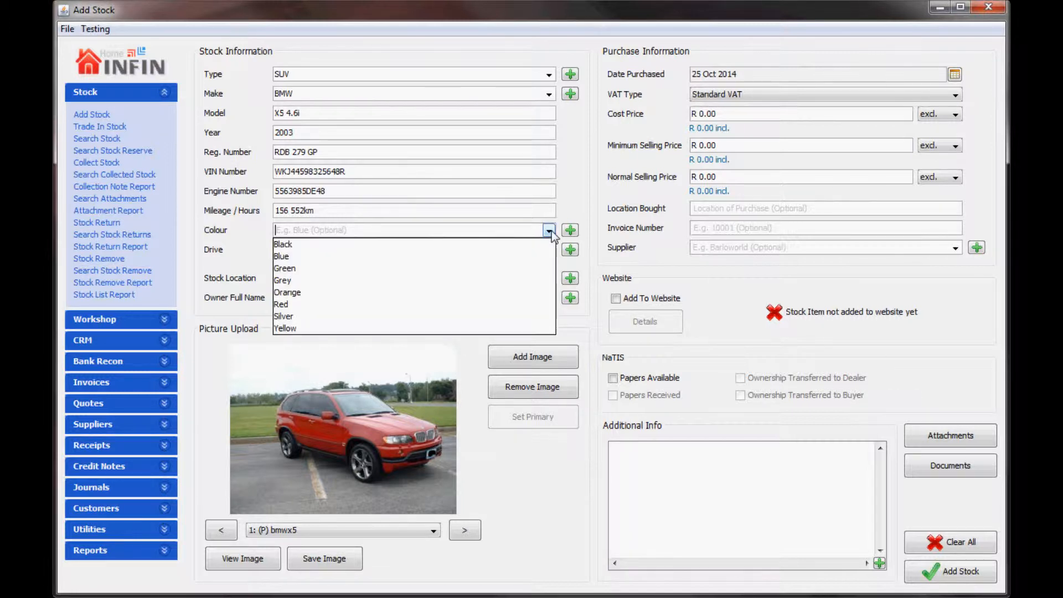
{"action": "left_click", "coordinate": [456, 304]}
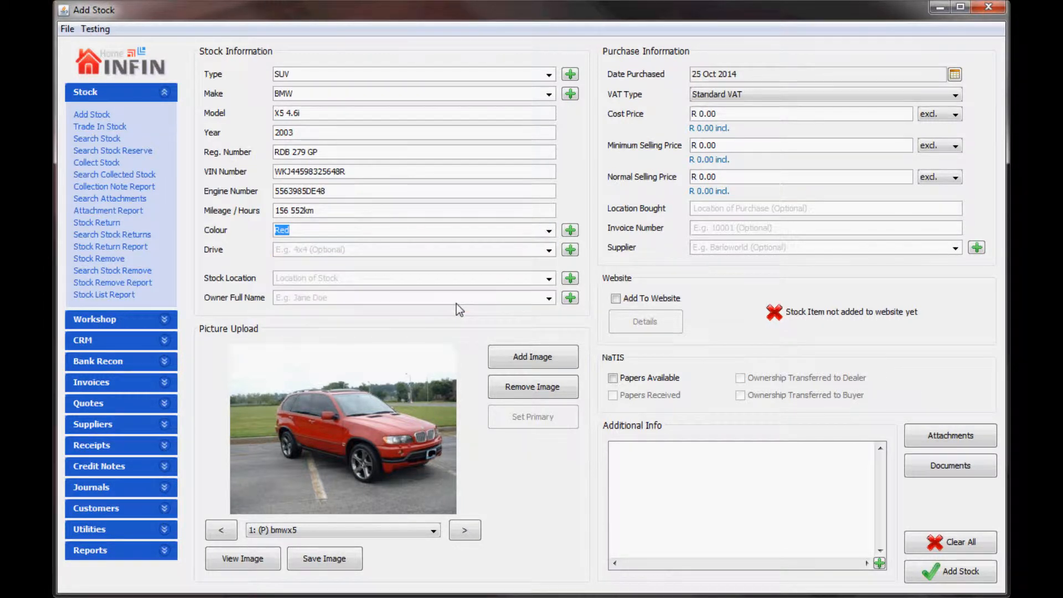
{"action": "left_click", "coordinate": [549, 250]}
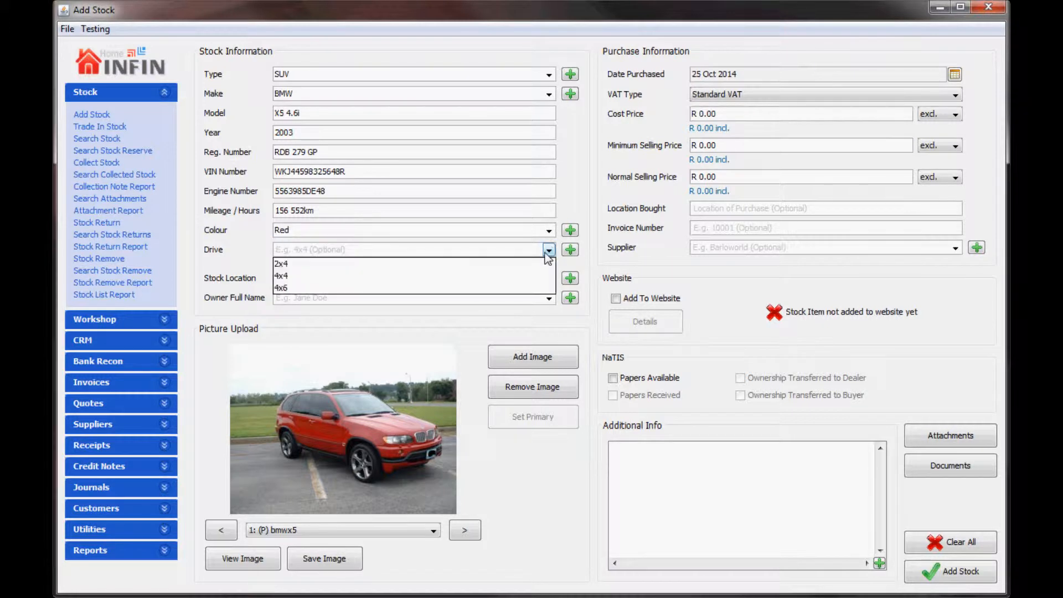
{"action": "left_click", "coordinate": [529, 276]}
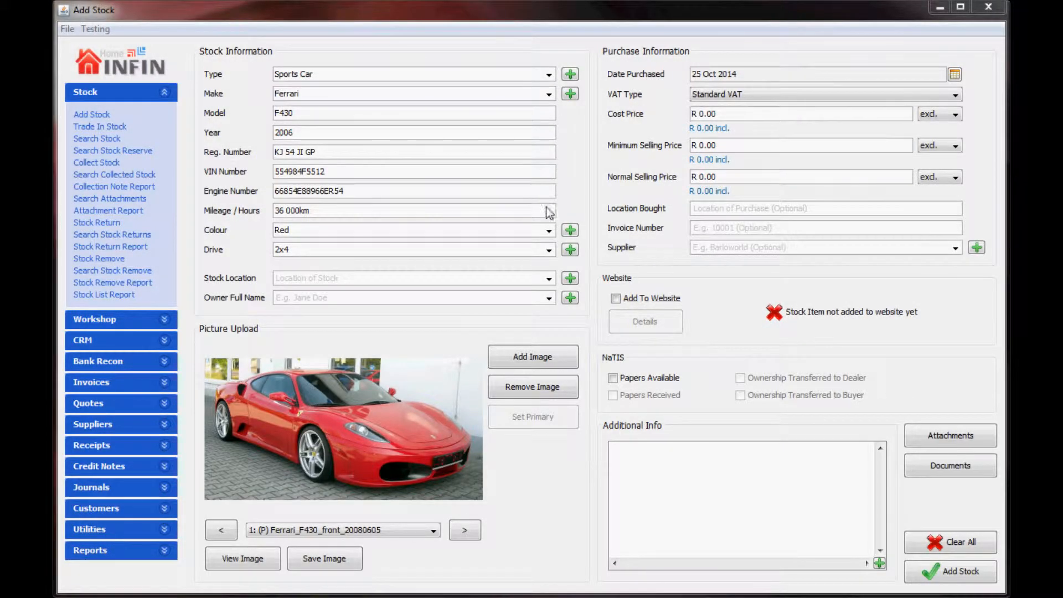
Step: Set location to Pretoria Branch, then search stock in Durban and Johannesburg branches and open the Ferrari F430
{"action": "left_click", "coordinate": [548, 278]}
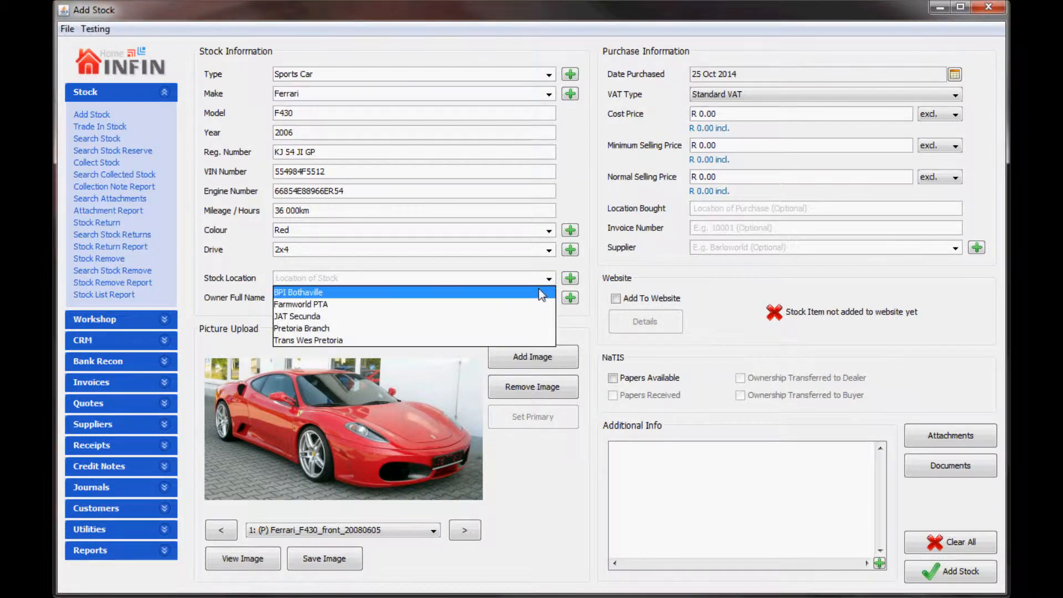
{"action": "left_click", "coordinate": [505, 328]}
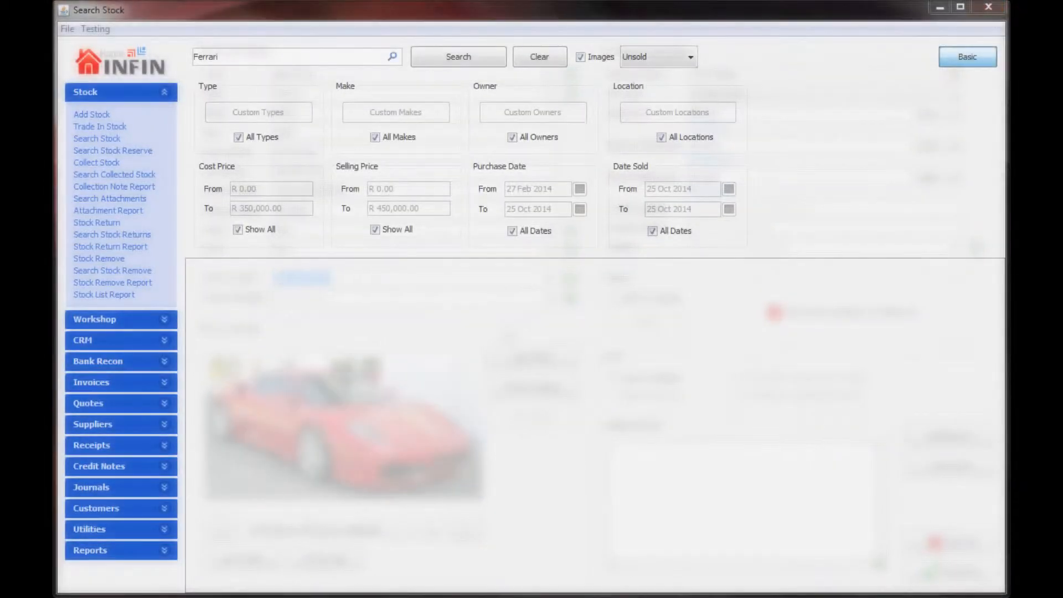
{"action": "left_click", "coordinate": [663, 137]}
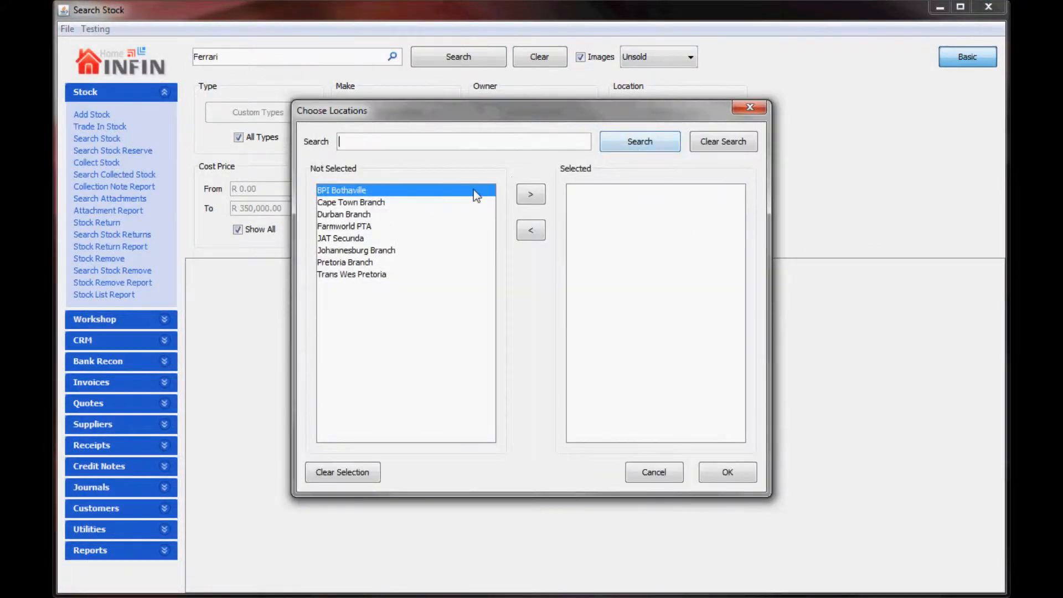
{"action": "left_click", "coordinate": [438, 213]}
{"action": "left_click", "coordinate": [536, 195]}
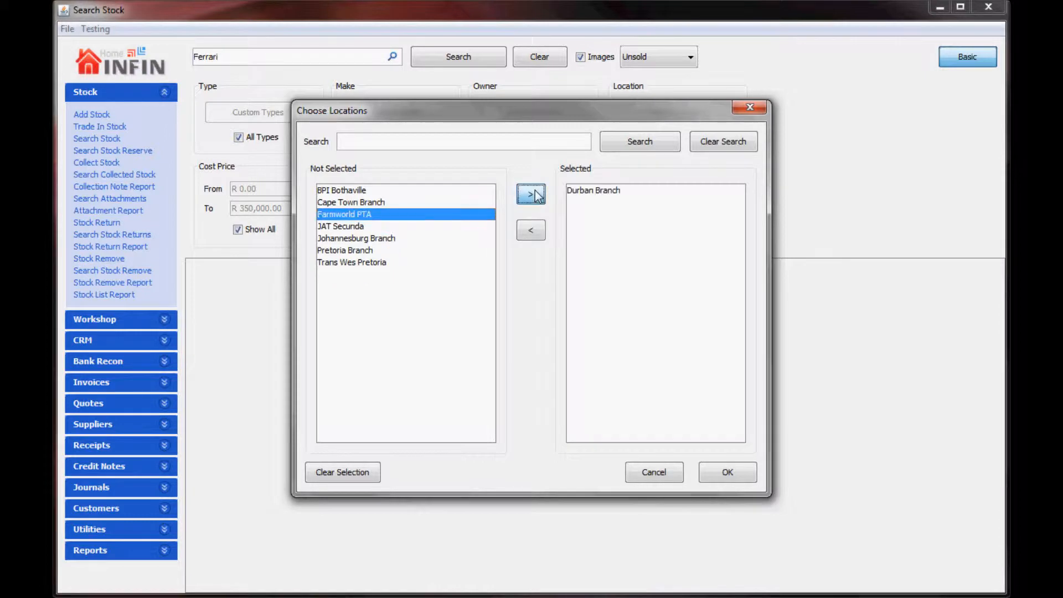
{"action": "left_click", "coordinate": [421, 240]}
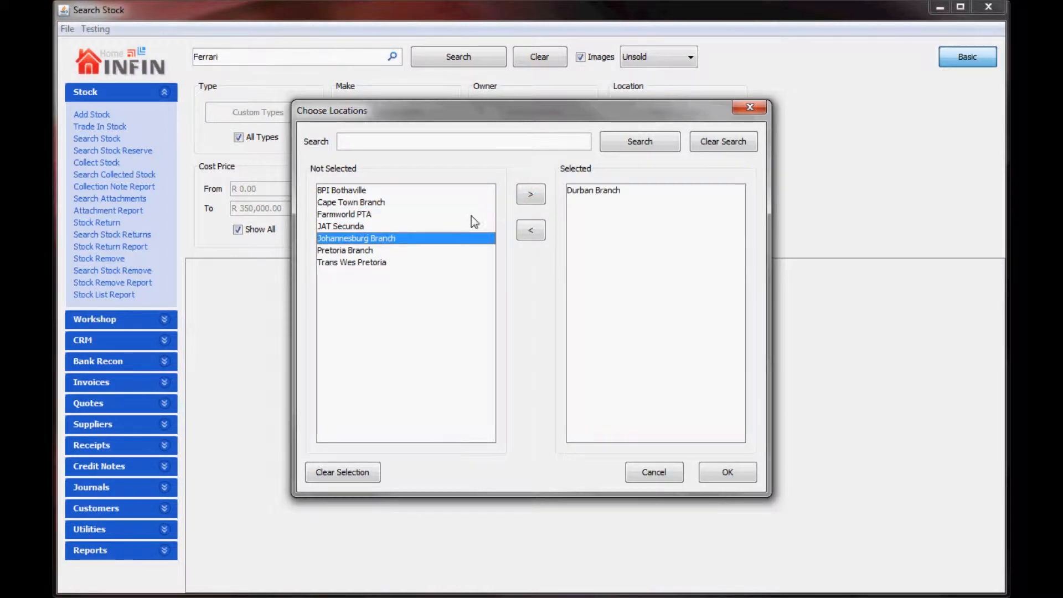
{"action": "left_click", "coordinate": [531, 196]}
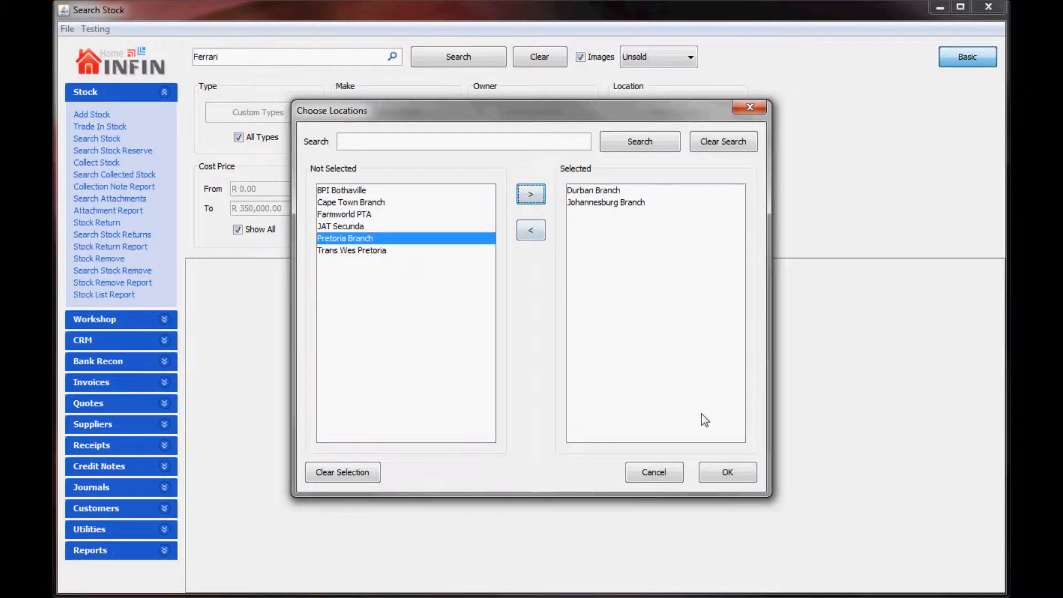
{"action": "left_click", "coordinate": [727, 472]}
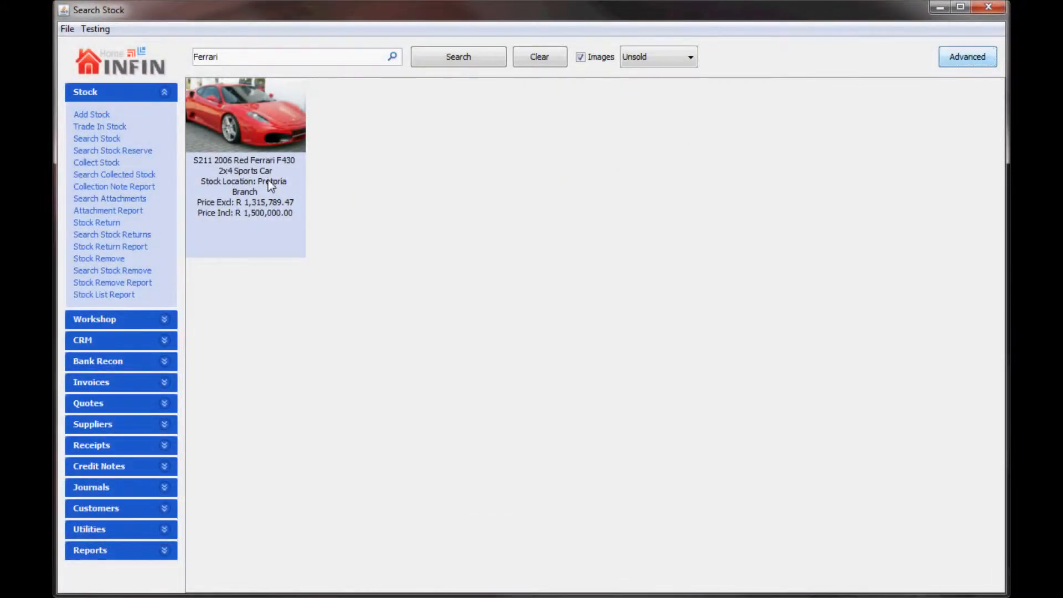
{"action": "double_click", "coordinate": [268, 181]}
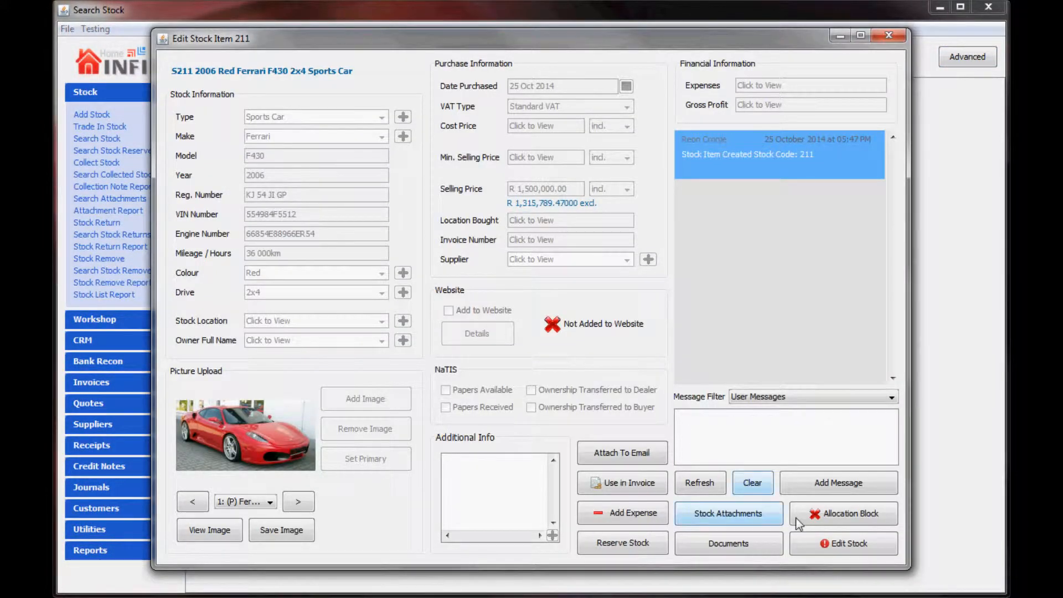
Step: Edit the Ferrari F430 record and change its stock location from Pretoria to Durban Branch
{"action": "left_click", "coordinate": [825, 546]}
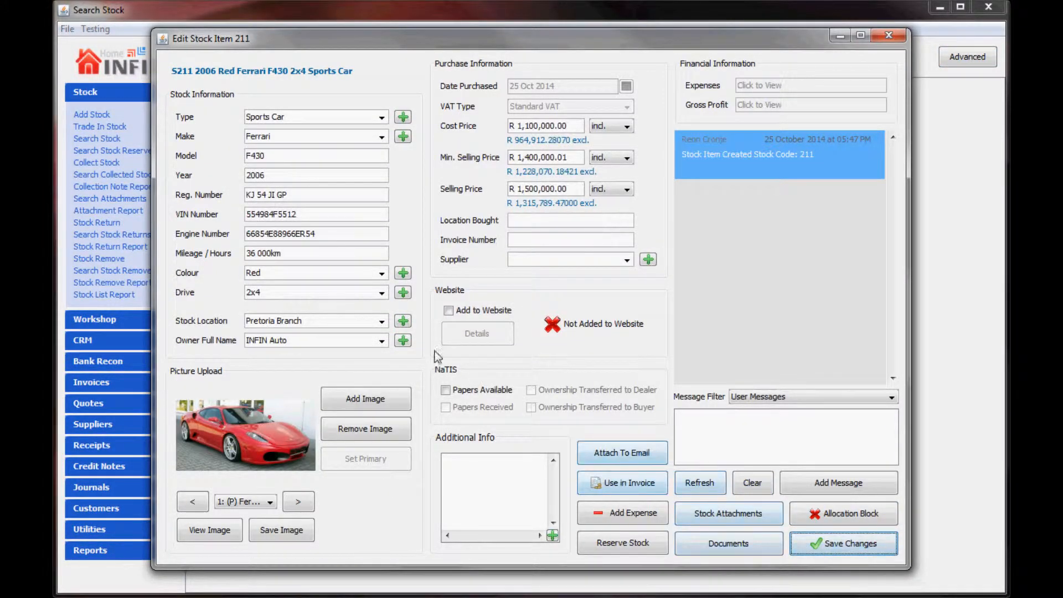
{"action": "left_click", "coordinate": [382, 321]}
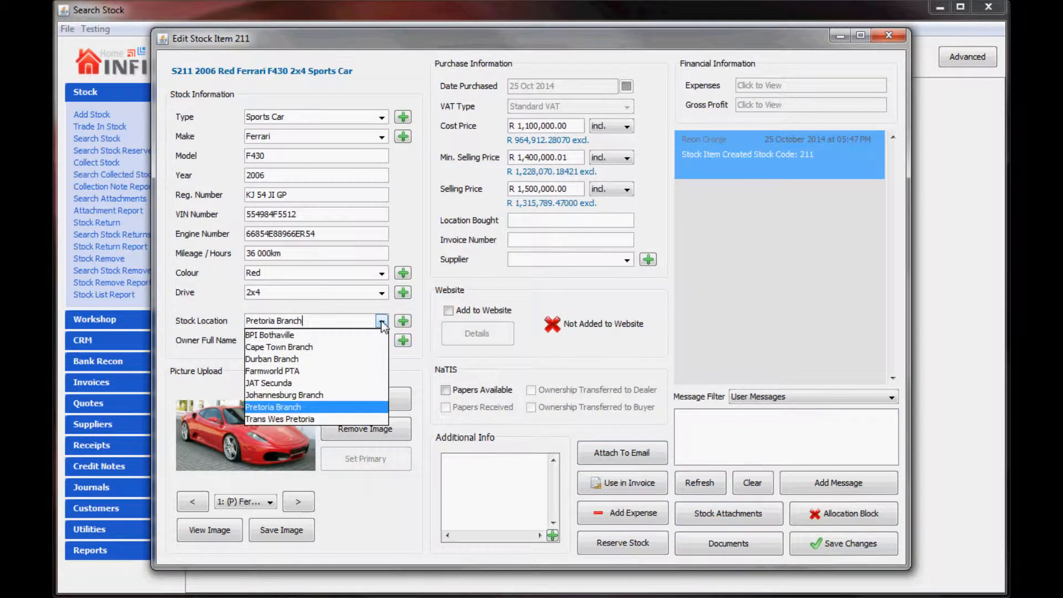
{"action": "left_click", "coordinate": [371, 359]}
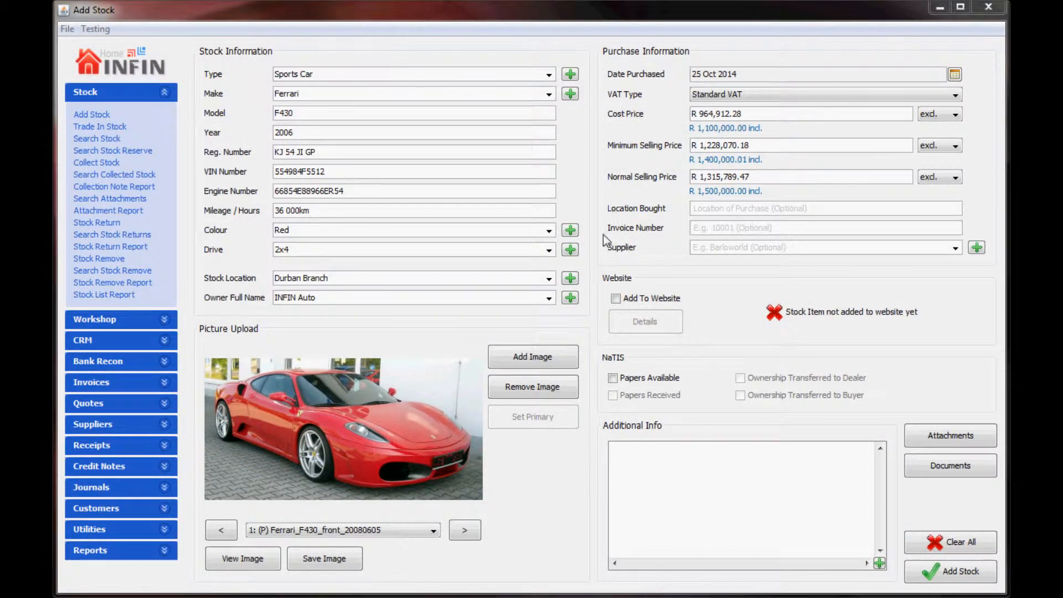
Step: Create a new stock location named 'Executive'
{"action": "left_click", "coordinate": [570, 278]}
{"action": "type", "text": "E"}
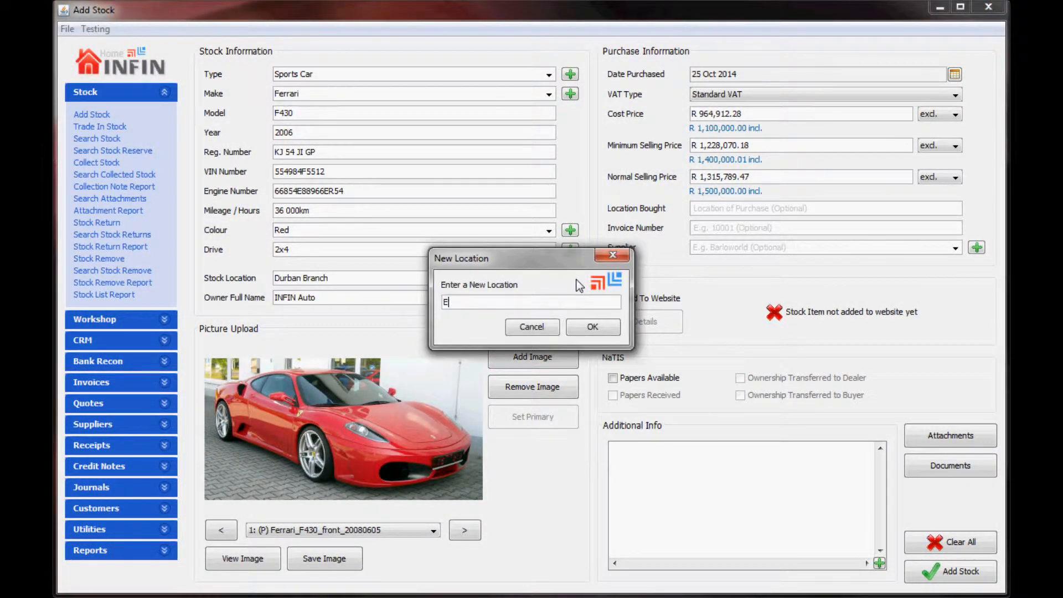
{"action": "type", "text": "xecutive Auto Pretoria"}
{"action": "left_click", "coordinate": [608, 329]}
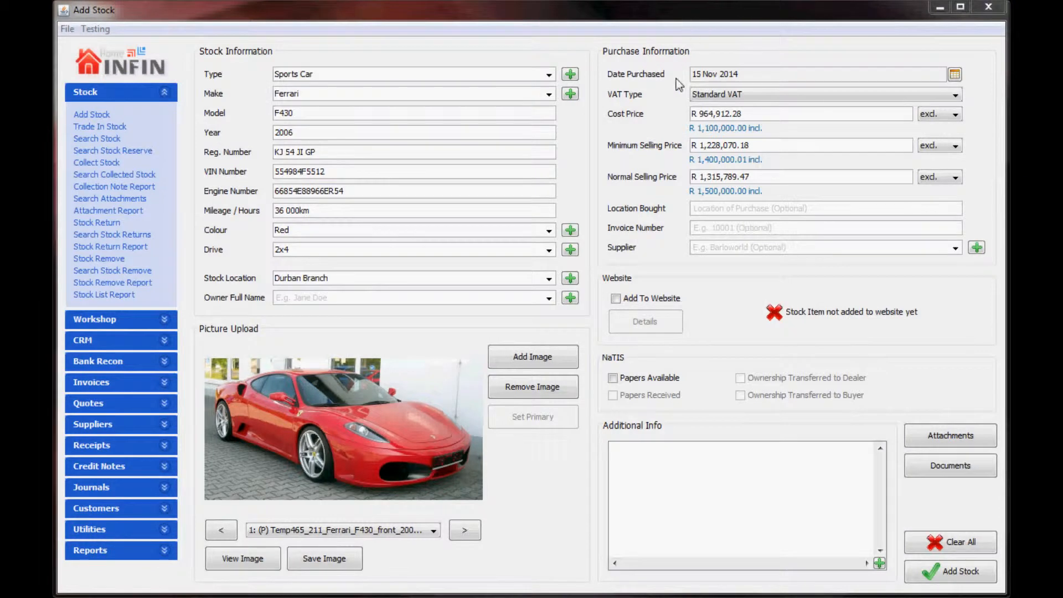
{"action": "left_click", "coordinate": [549, 299]}
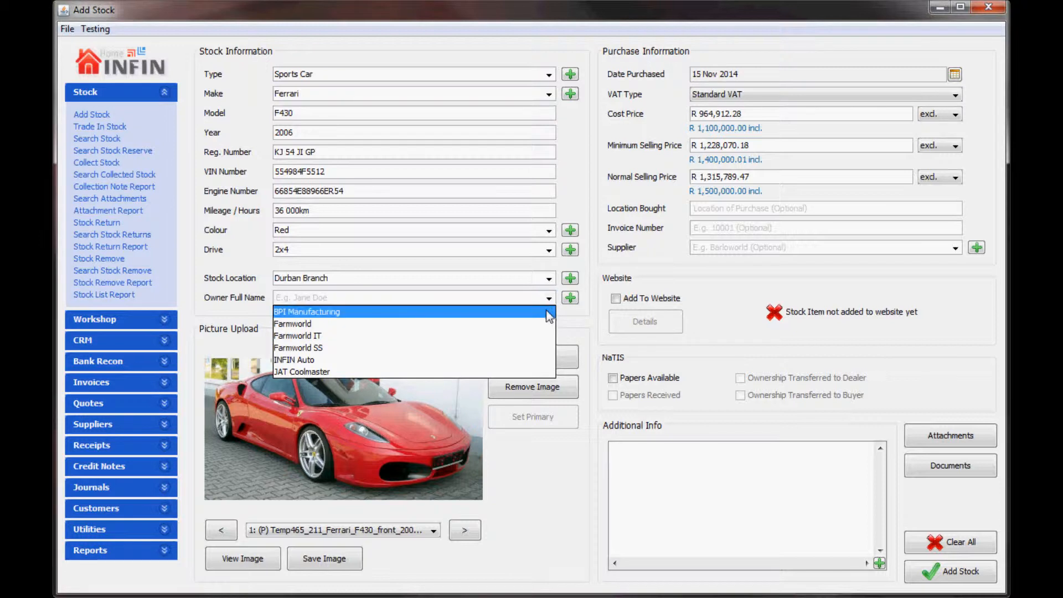
Step: Replace owner INFIN Auto with a newly created owner, entering their full name and contact details
{"action": "left_click", "coordinate": [539, 360]}
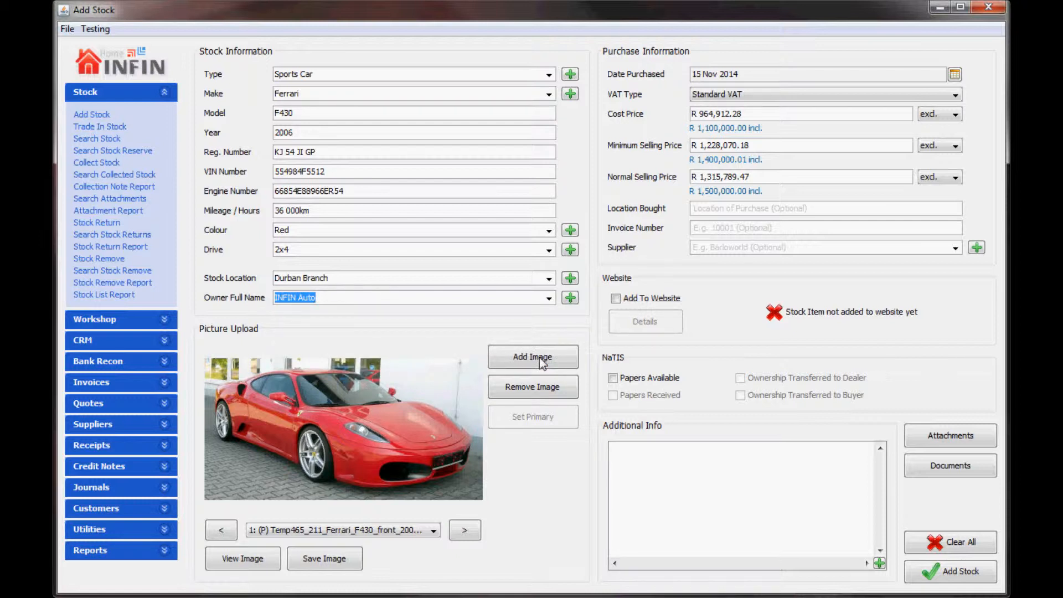
{"action": "left_click", "coordinate": [570, 298]}
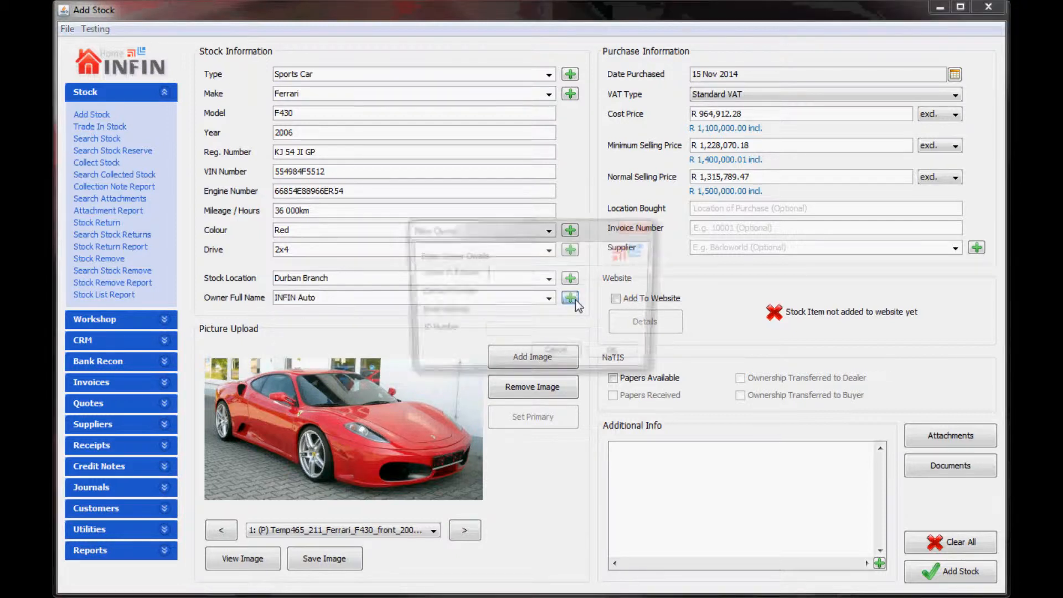
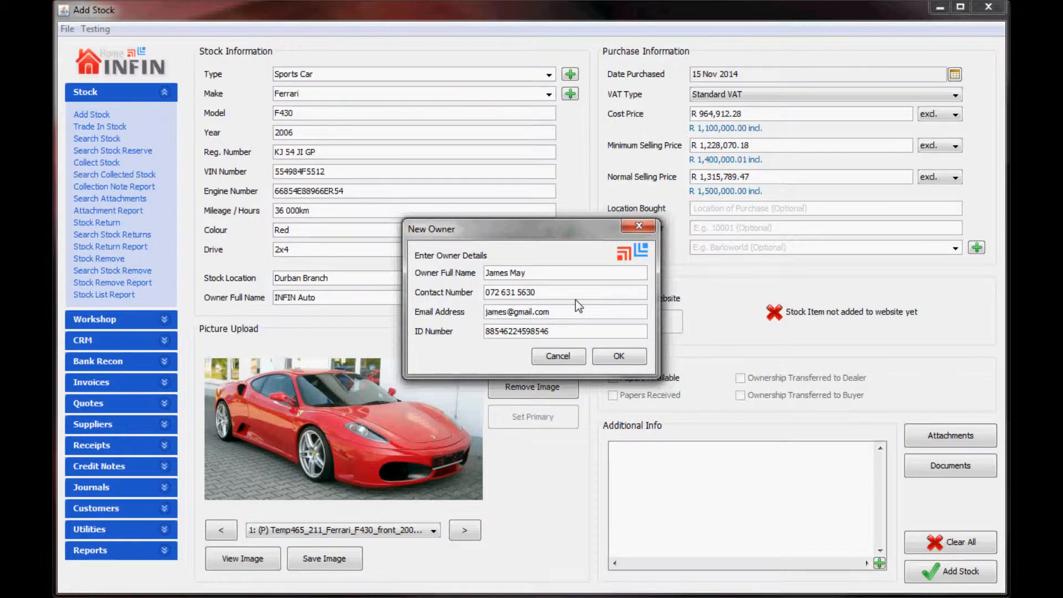
{"action": "left_click", "coordinate": [614, 362]}
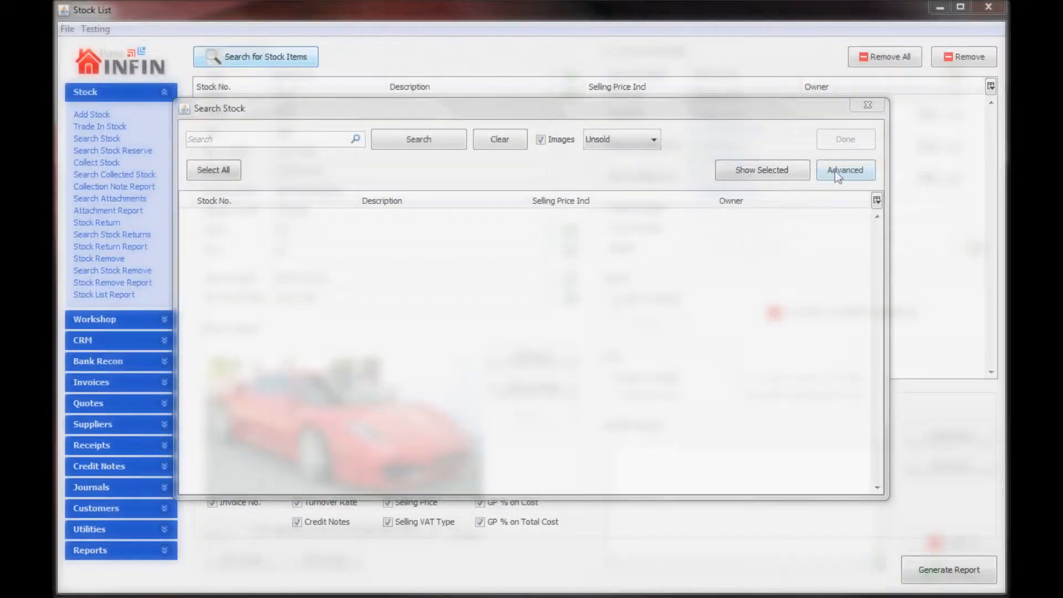
Step: Search stock filtered to owner INFIN Auto
{"action": "left_click", "coordinate": [836, 172]}
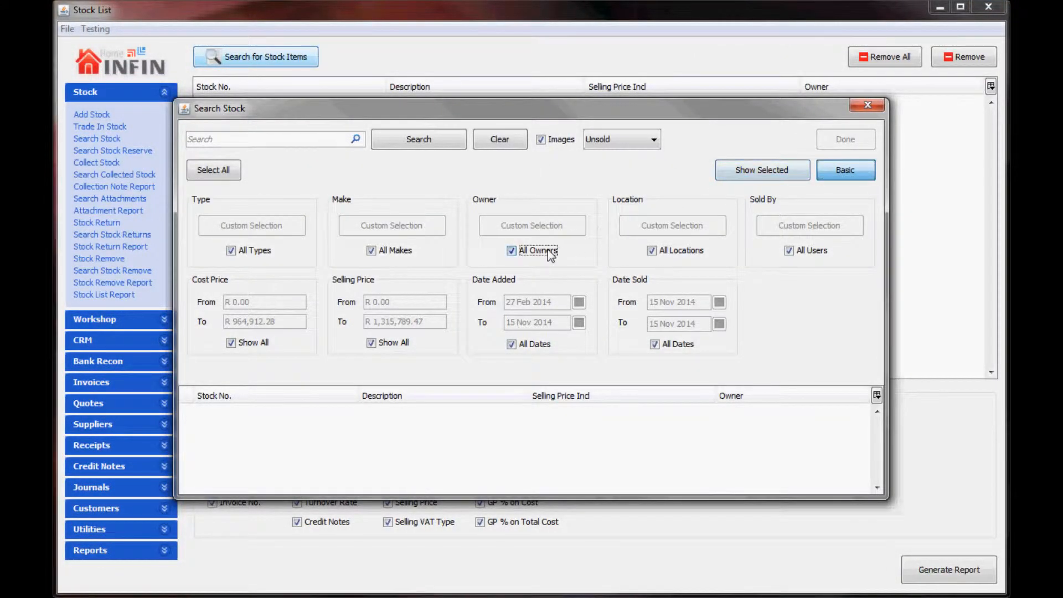
{"action": "left_click", "coordinate": [551, 252]}
{"action": "left_click", "coordinate": [467, 238]}
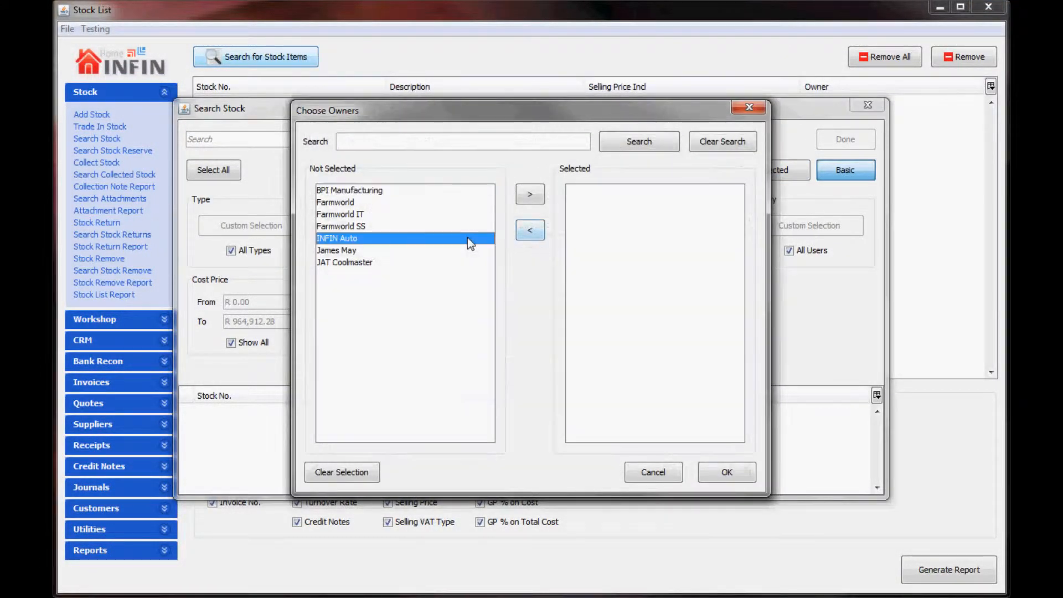
{"action": "left_click", "coordinate": [521, 197]}
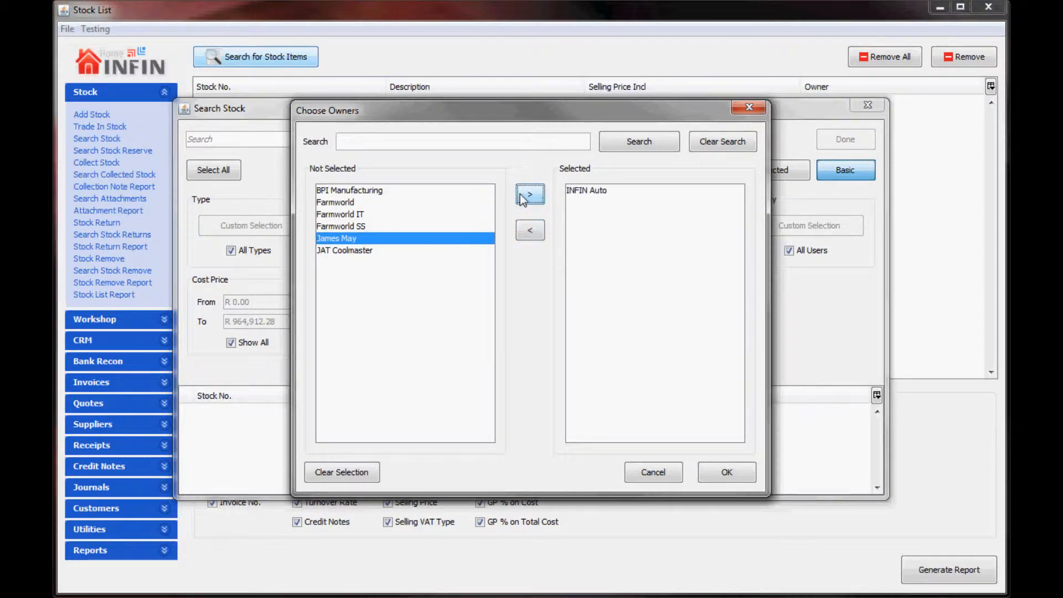
{"action": "left_click", "coordinate": [722, 472]}
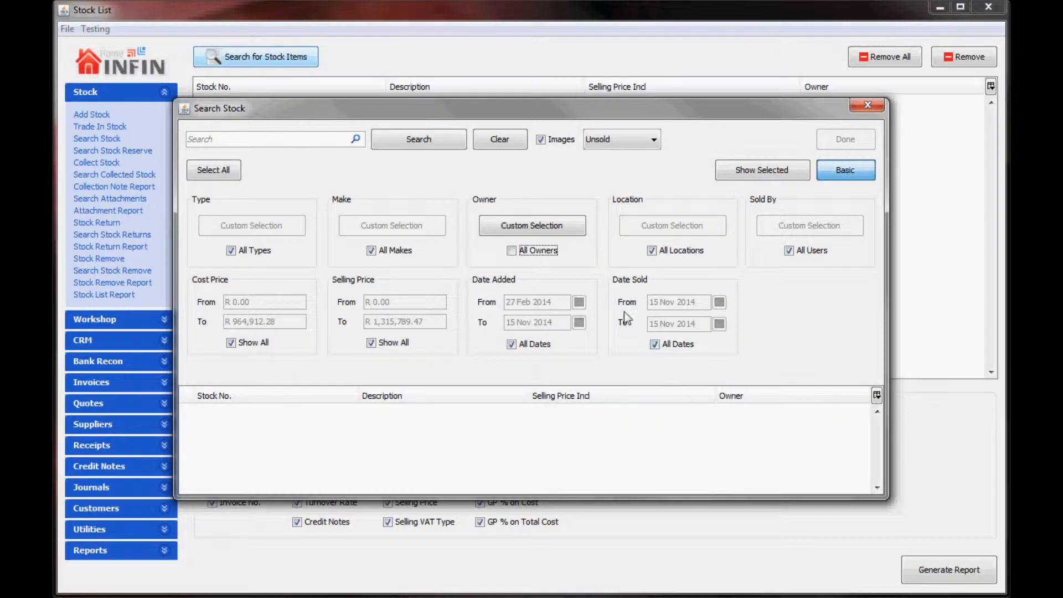
{"action": "left_click", "coordinate": [426, 140]}
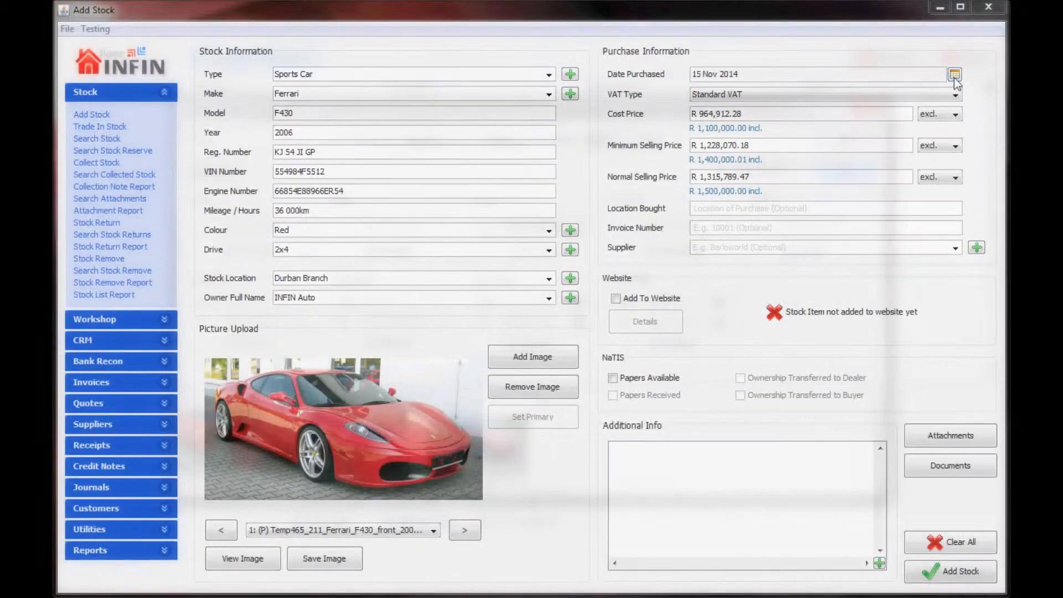
{"action": "left_click", "coordinate": [955, 75]}
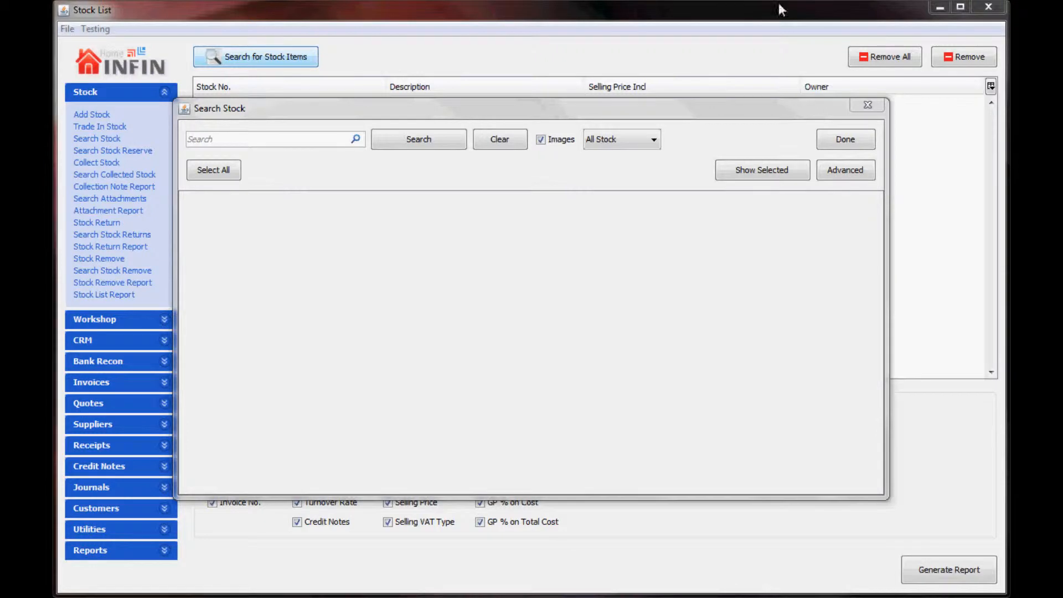
Step: Search stock with a Date Added range starting 1 April 2014
{"action": "left_click", "coordinate": [837, 170]}
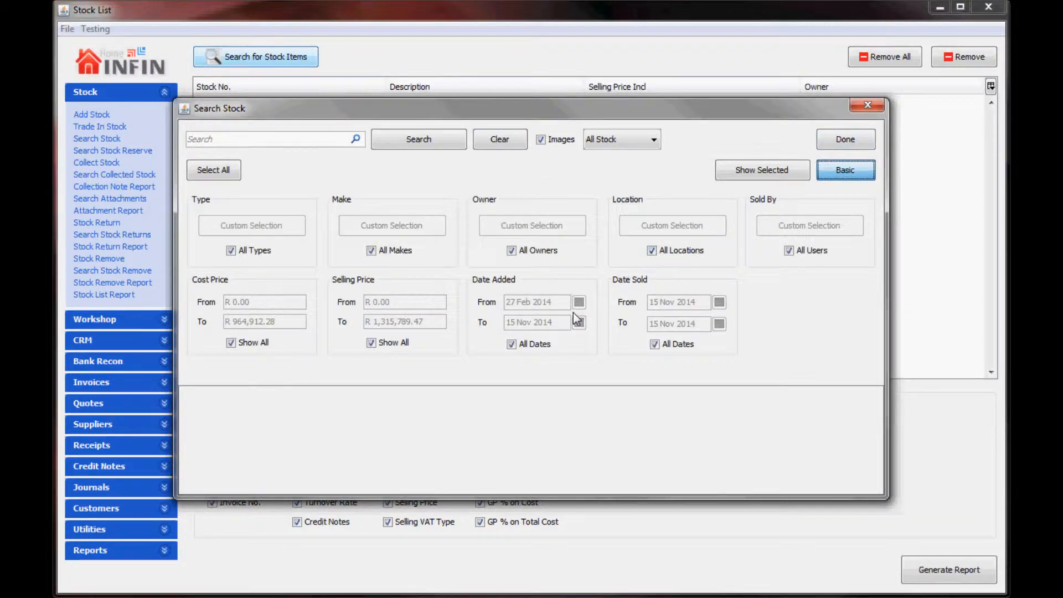
{"action": "left_click", "coordinate": [537, 342]}
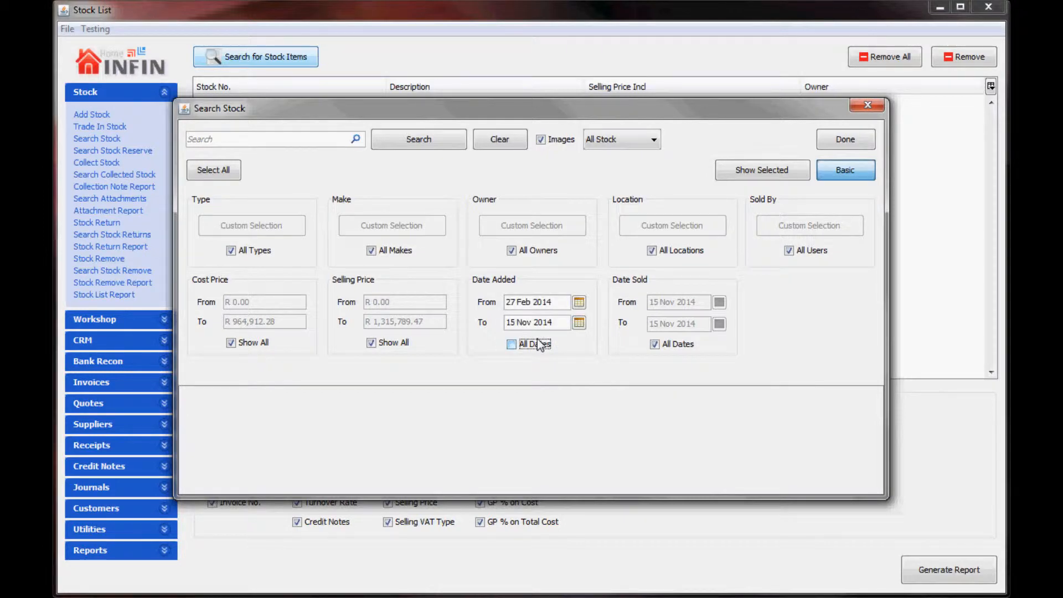
{"action": "left_click", "coordinate": [579, 302]}
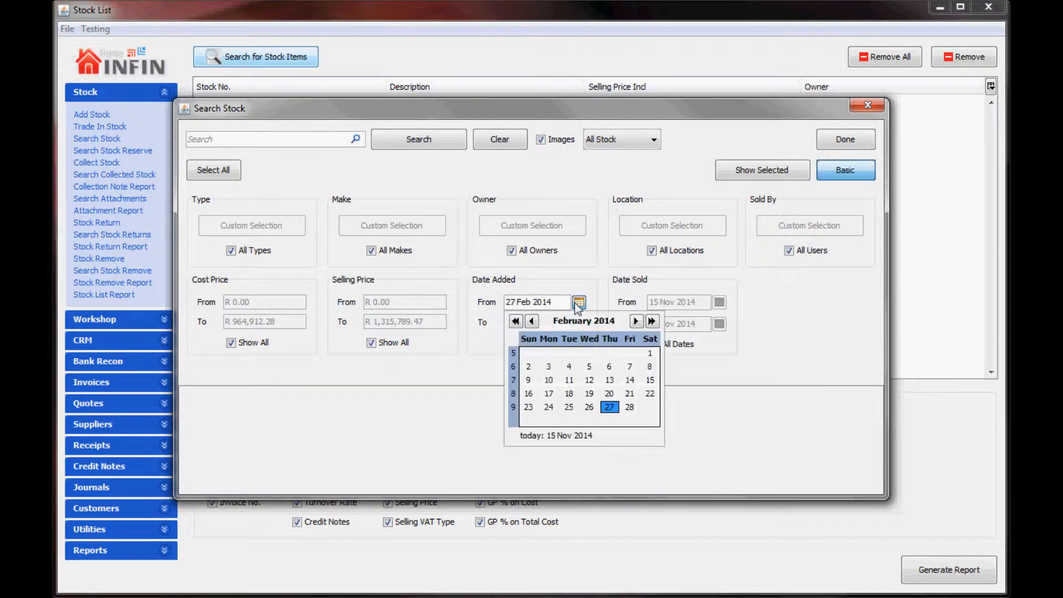
{"action": "left_click", "coordinate": [635, 321]}
{"action": "left_click", "coordinate": [635, 321]}
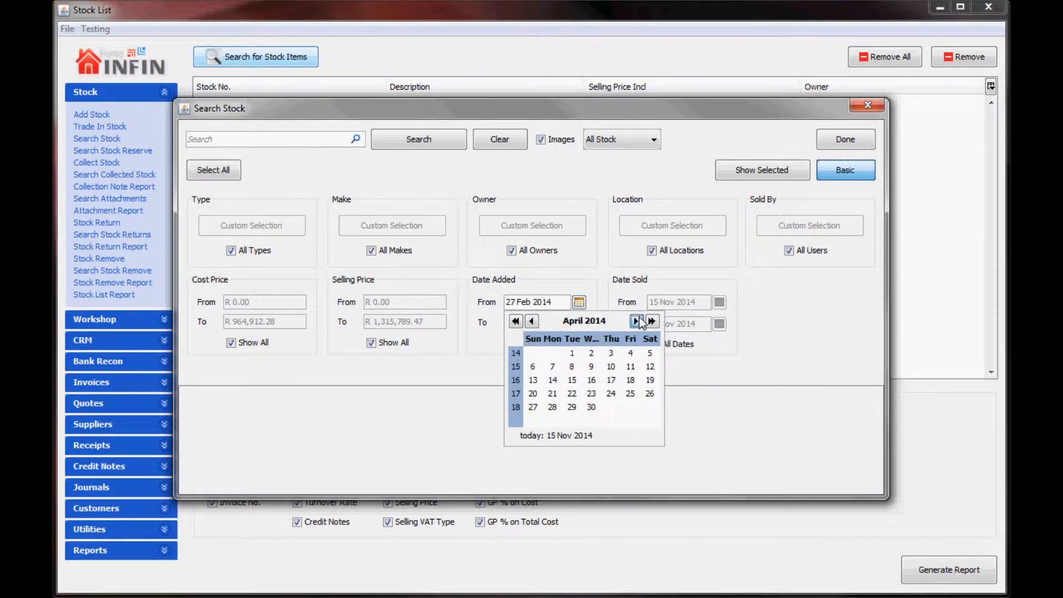
{"action": "left_click", "coordinate": [572, 353]}
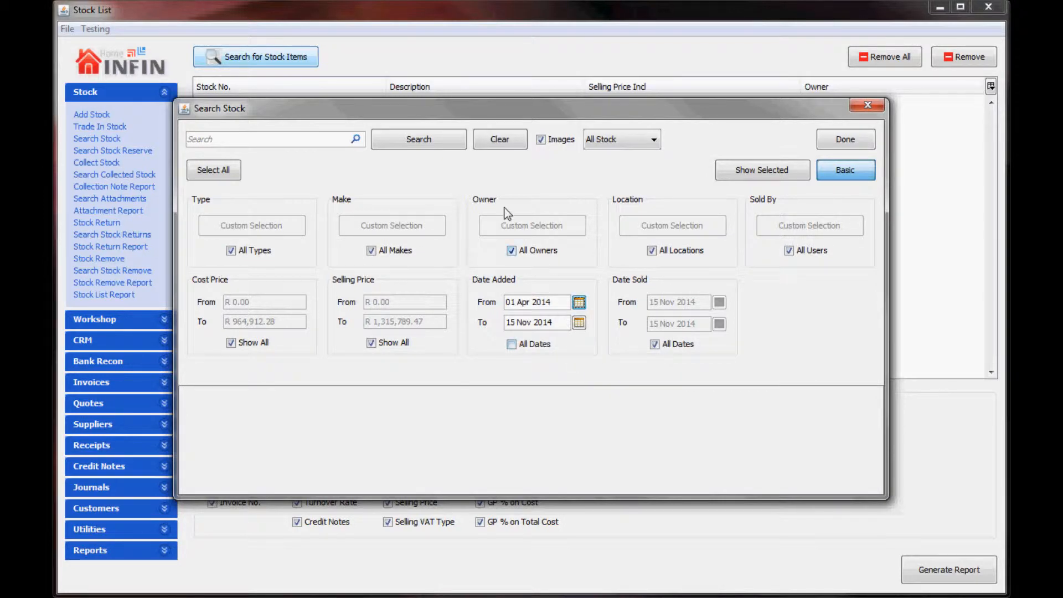
{"action": "left_click", "coordinate": [436, 143]}
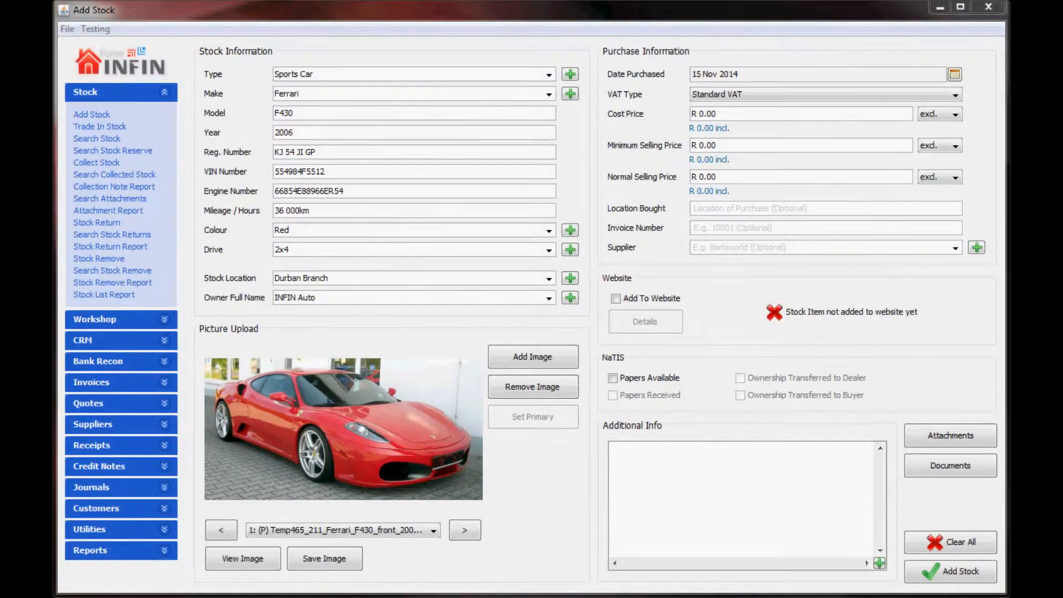
Step: Enter a cost price of R 1,200,000 excluding VAT and set VAT type to No VAT
{"action": "left_click", "coordinate": [837, 112]}
{"action": "type", "text": "1200000"}
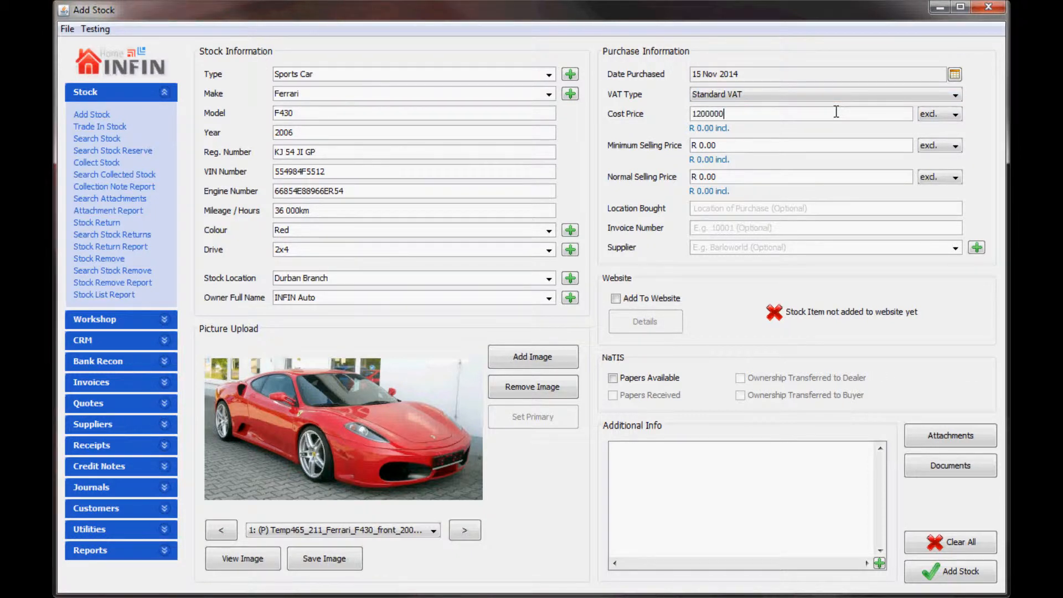
{"action": "key", "text": "Tab"}
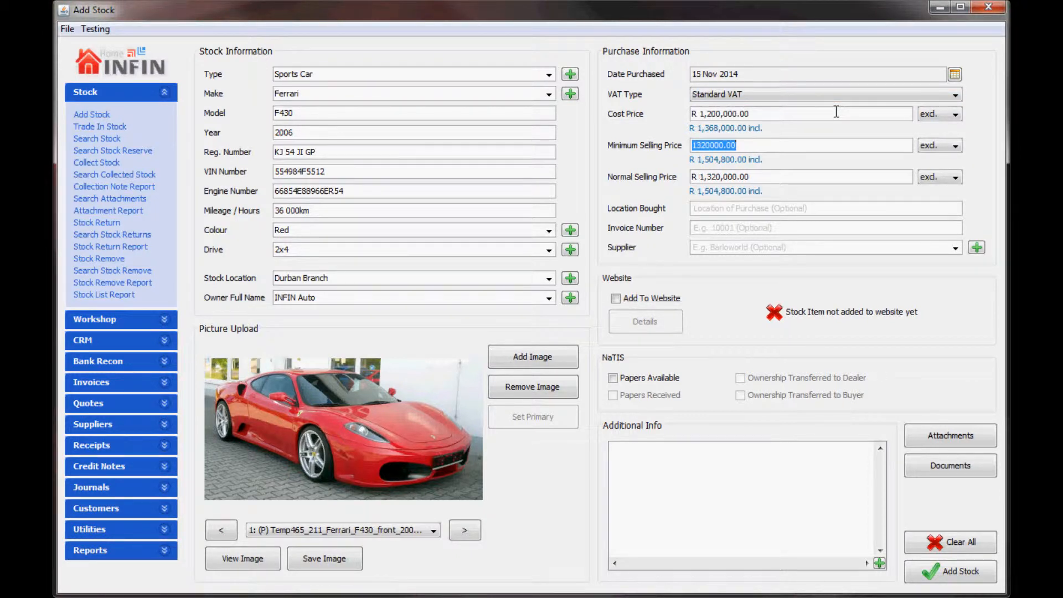
{"action": "left_click", "coordinate": [921, 115]}
{"action": "left_click", "coordinate": [926, 128]}
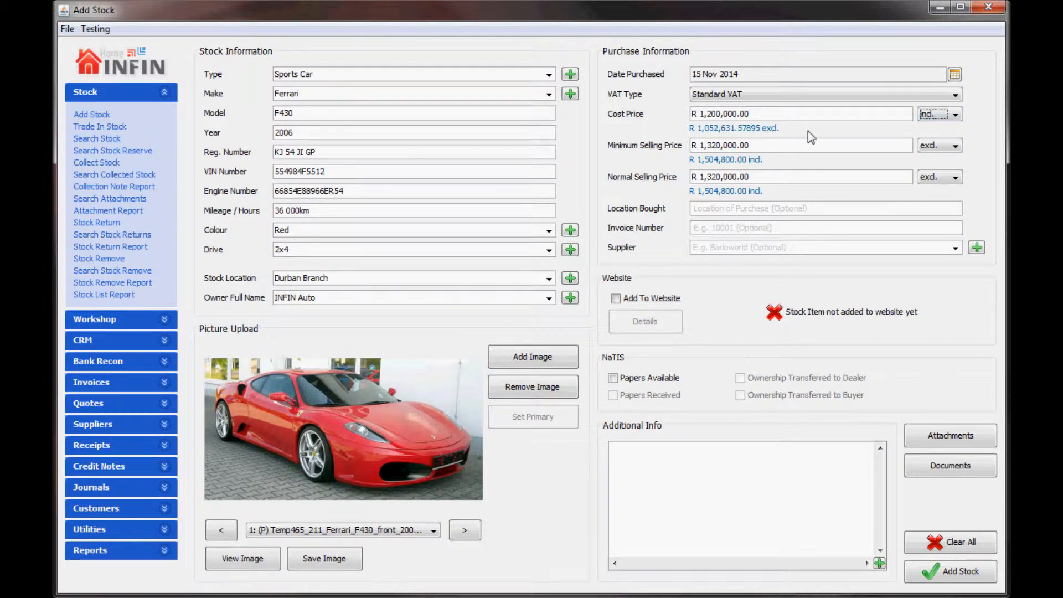
{"action": "left_click", "coordinate": [932, 115]}
{"action": "left_click", "coordinate": [931, 140]}
{"action": "left_click", "coordinate": [882, 95]}
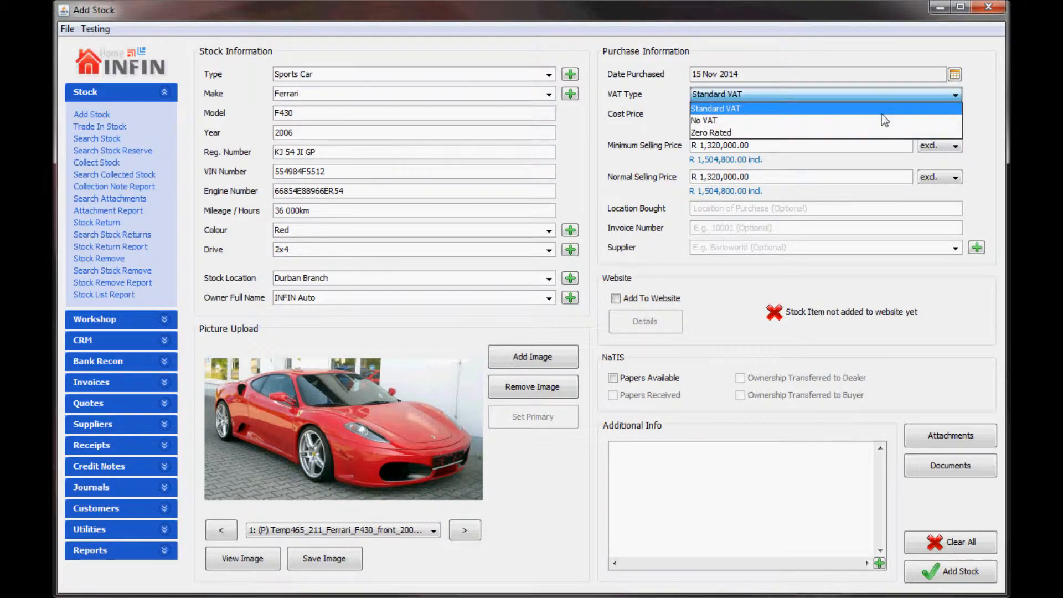
{"action": "left_click", "coordinate": [881, 120]}
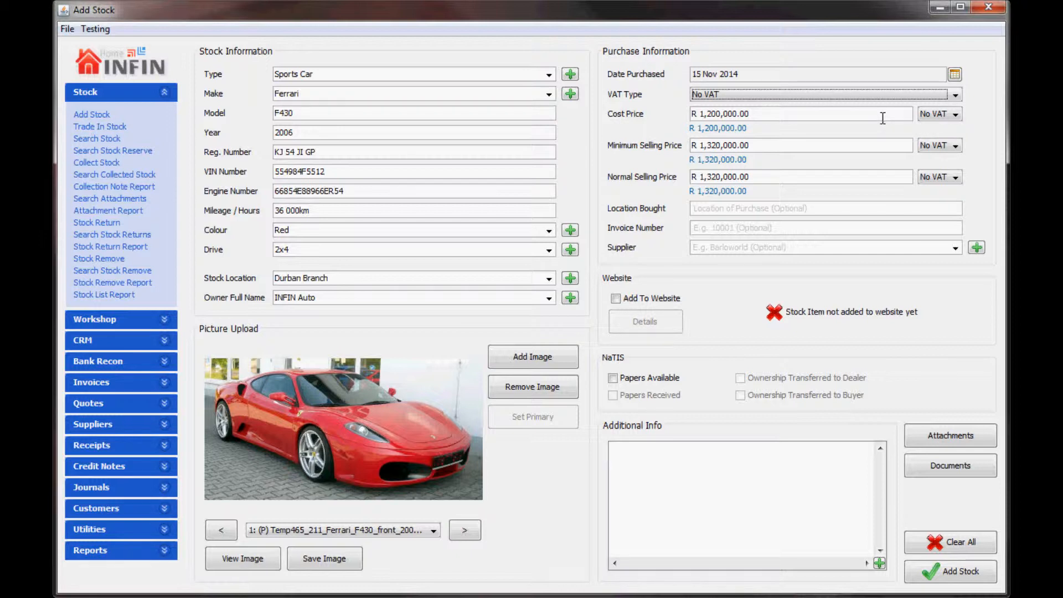
Step: Set the minimum selling price to R 1,400,000 and the normal selling price to R 1,450,000
{"action": "left_click", "coordinate": [877, 144]}
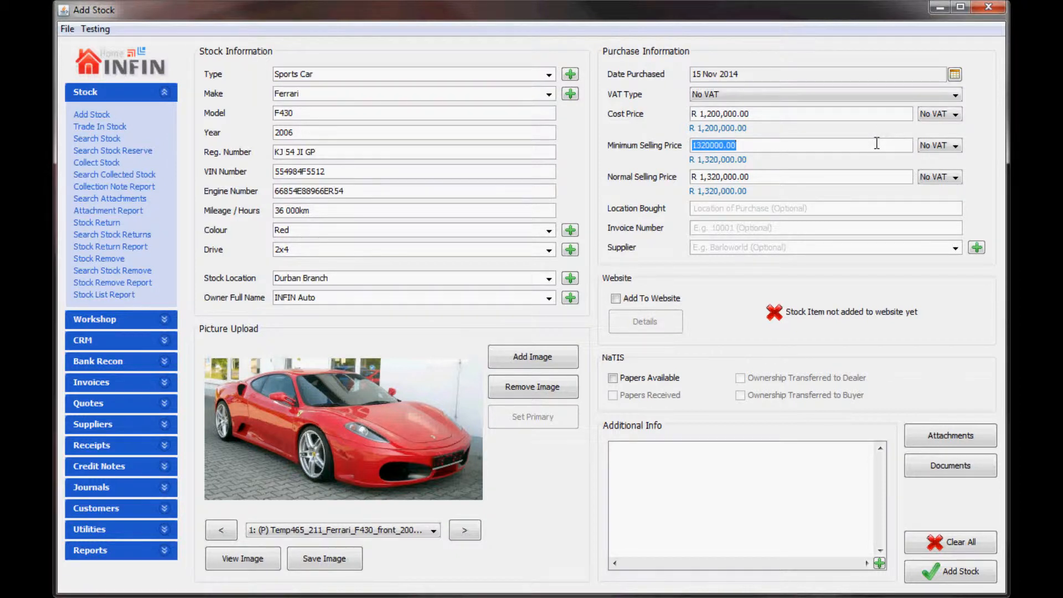
{"action": "type", "text": "1"}
{"action": "key", "text": "Tab"}
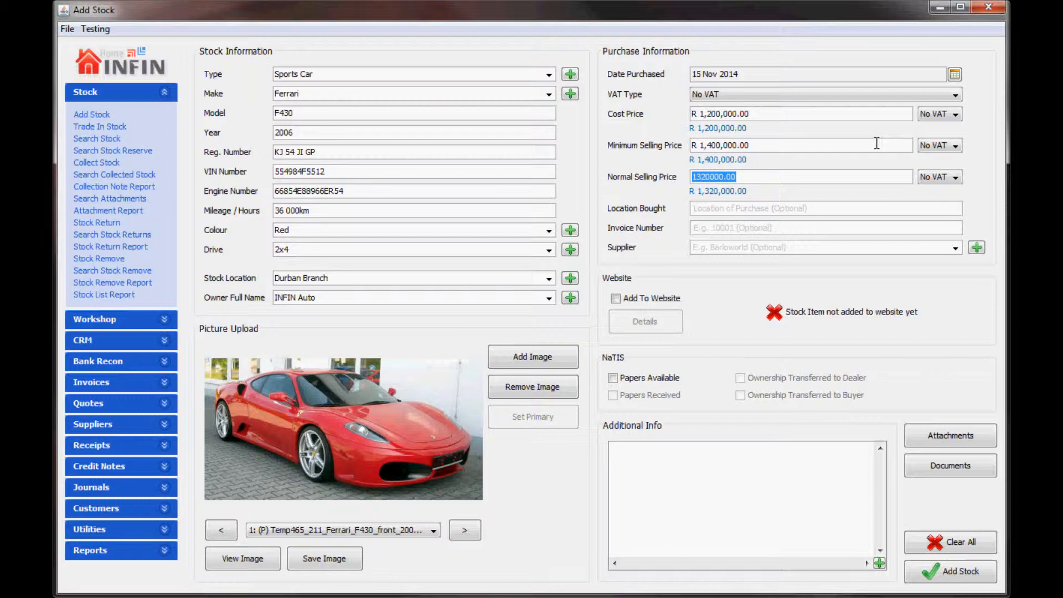
{"action": "type", "text": "1,4"}
{"action": "type", "text": "50,000"}
{"action": "key", "text": "Tab"}
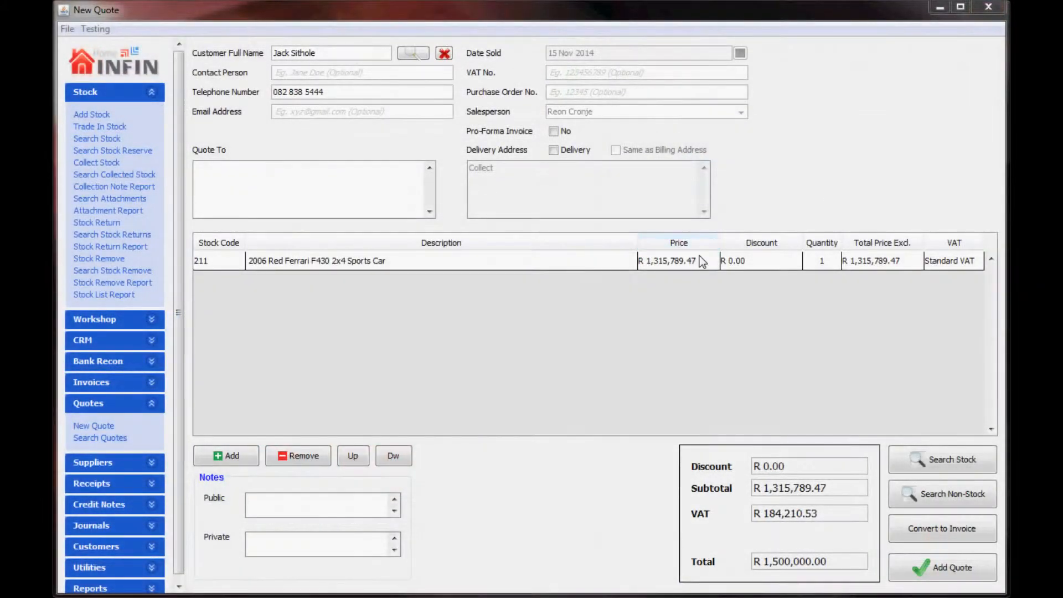
Step: Reprice the Ferrari quote line to R 1,200,000.00 and allow quoting below the markup % on cost
{"action": "double_click", "coordinate": [701, 261]}
{"action": "type", "text": "12"}
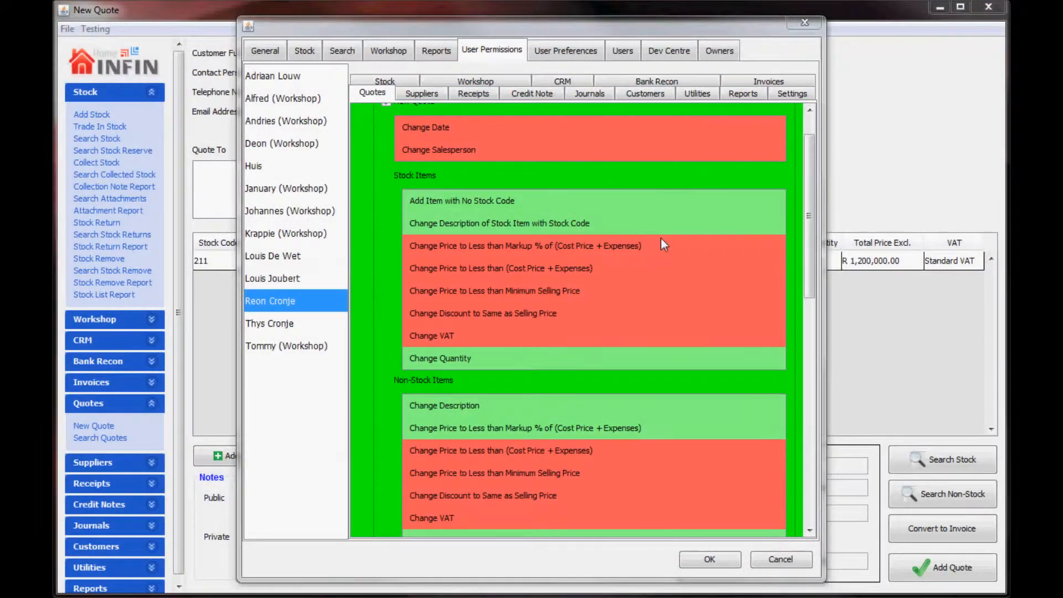
{"action": "left_click", "coordinate": [663, 244]}
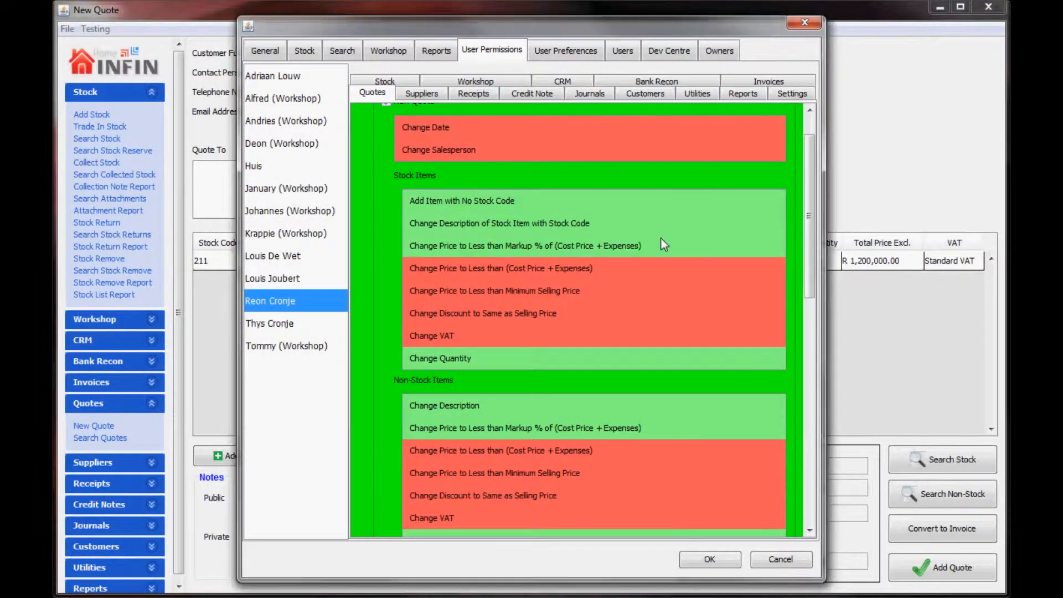
{"action": "left_click", "coordinate": [722, 564]}
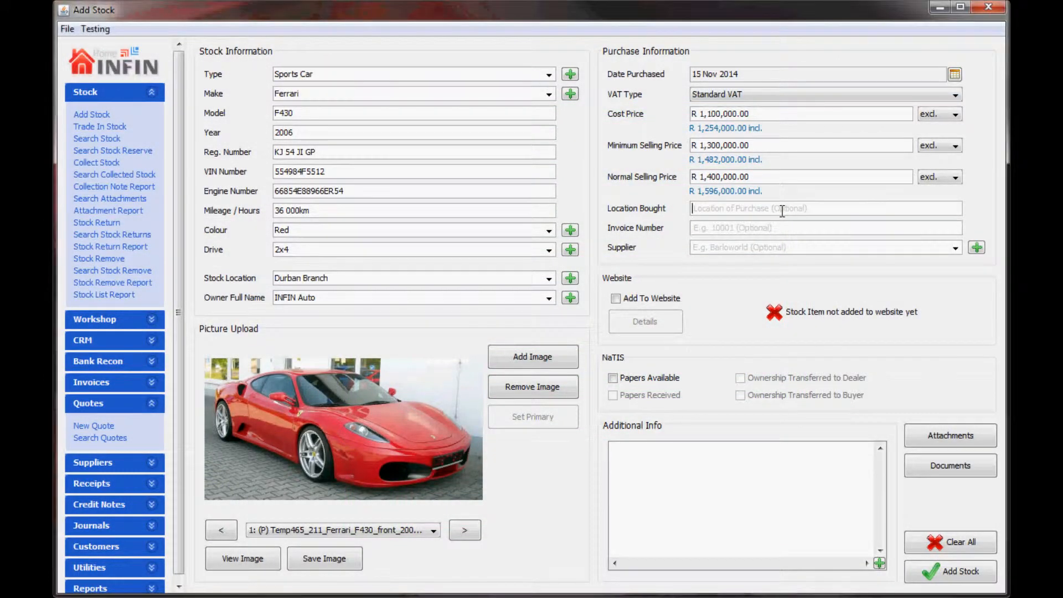
Step: Record Aucor Johannesburg as location bought, enter the invoice number, and add new supplier Aucor
{"action": "type", "text": "Aucor Johannesburg"}
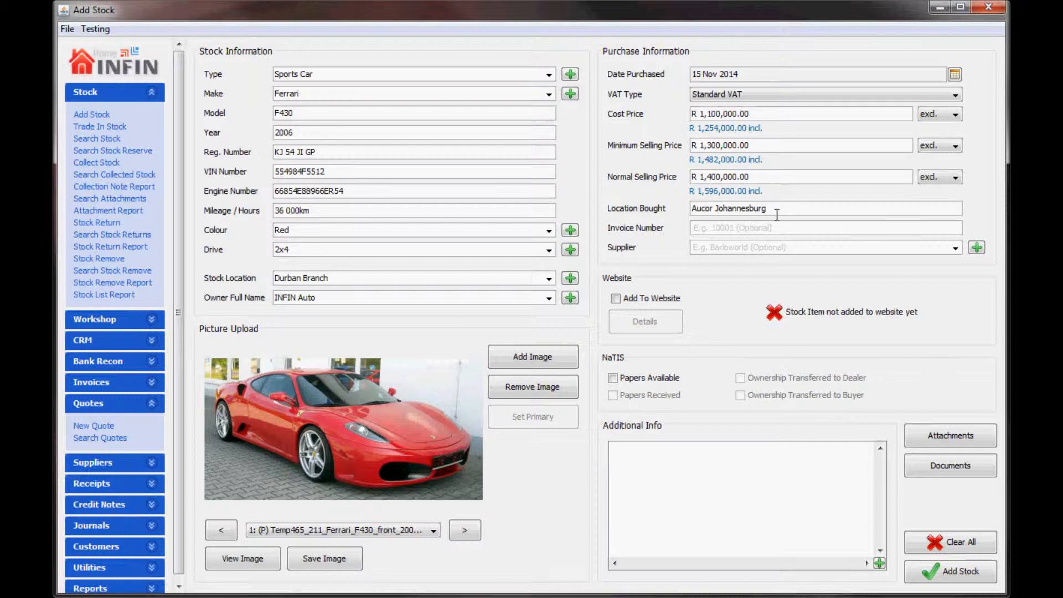
{"action": "type", "text": "10005620"}
{"action": "left_click", "coordinate": [957, 249]}
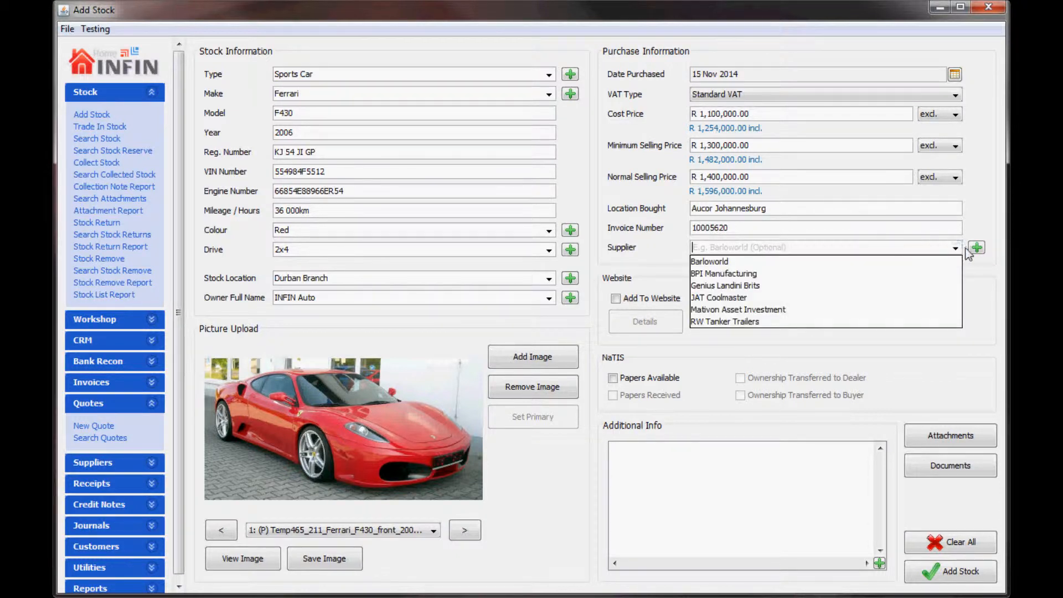
{"action": "left_click", "coordinate": [977, 248]}
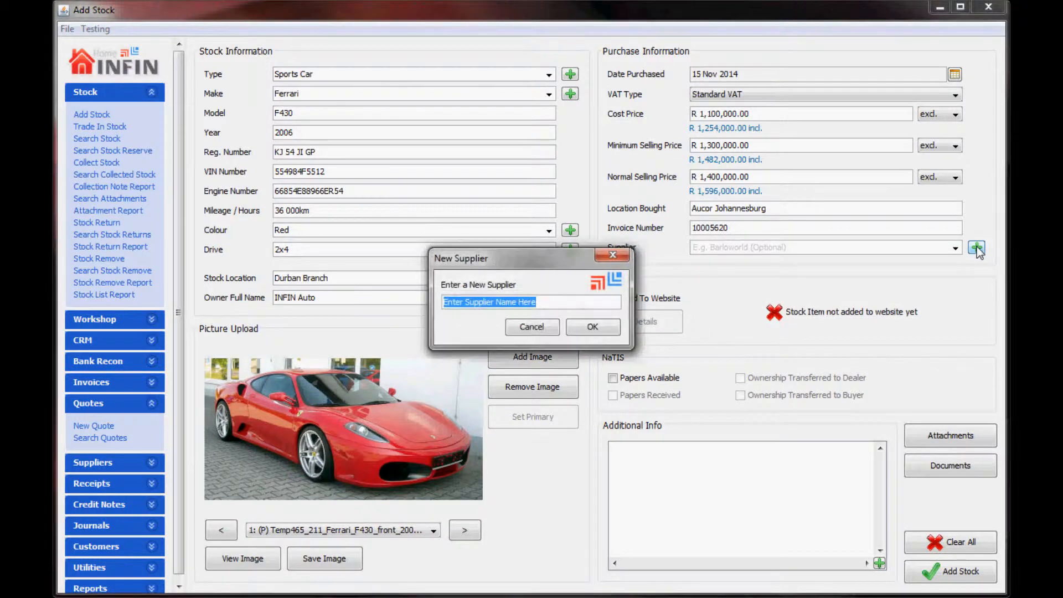
{"action": "type", "text": "Aucor"}
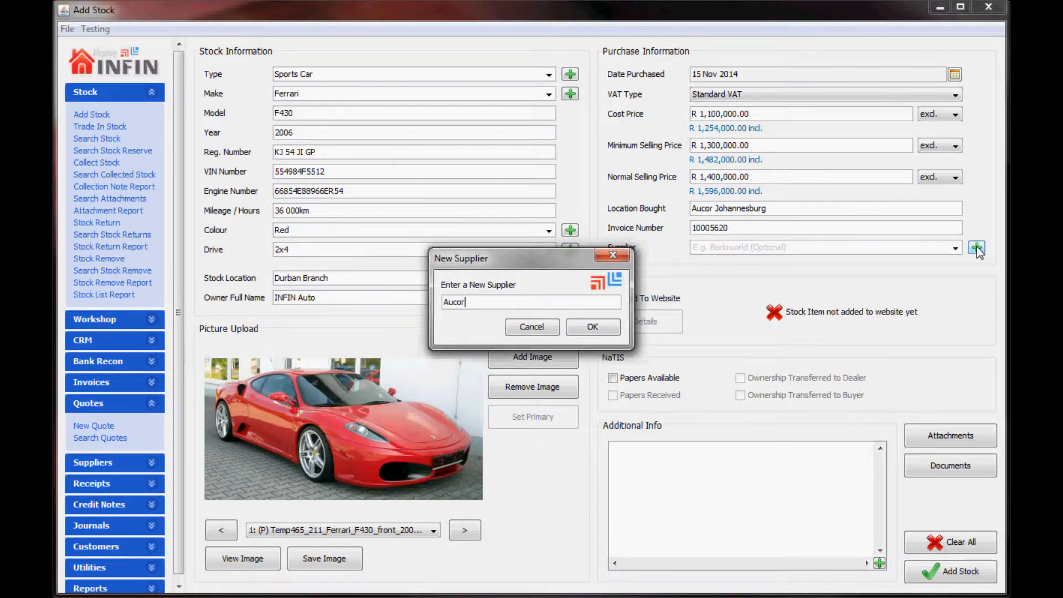
{"action": "left_click", "coordinate": [596, 327]}
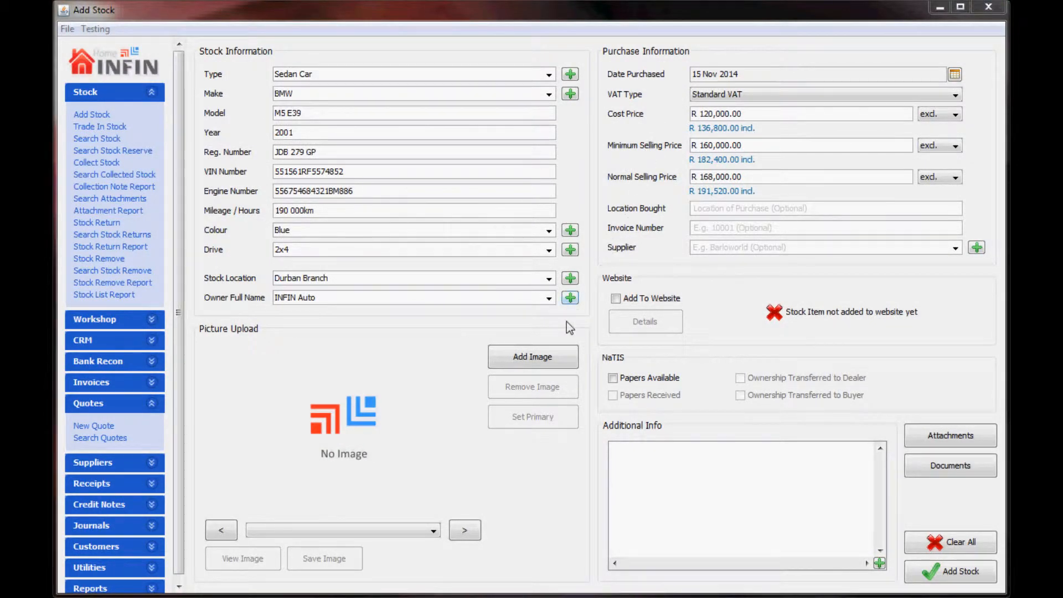
Step: Upload all three photos from the M5 Pictures folder to the BMW stock item
{"action": "left_click", "coordinate": [553, 353]}
{"action": "left_click_drag", "start_coordinate": [733, 292], "coordinate": [398, 162]}
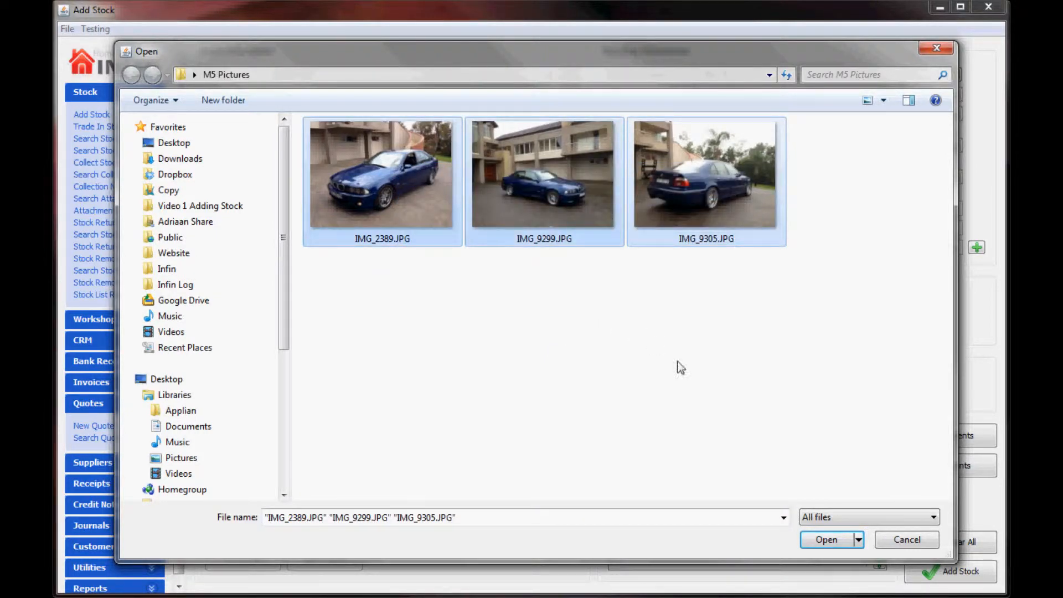
{"action": "left_click", "coordinate": [829, 542]}
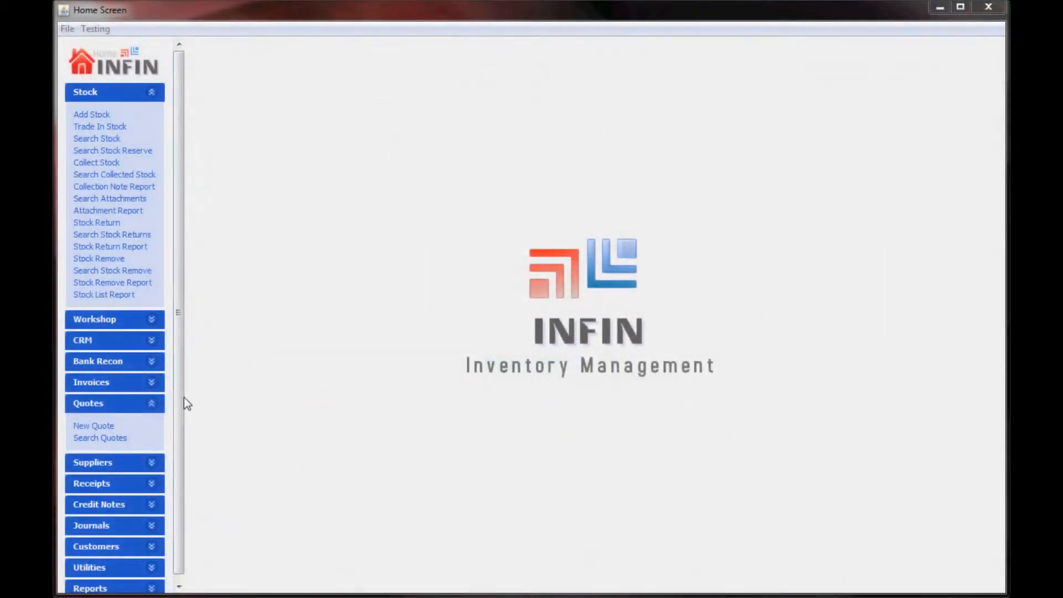
Step: Start a new quote and select the customer from the name suggestions
{"action": "left_click", "coordinate": [105, 429]}
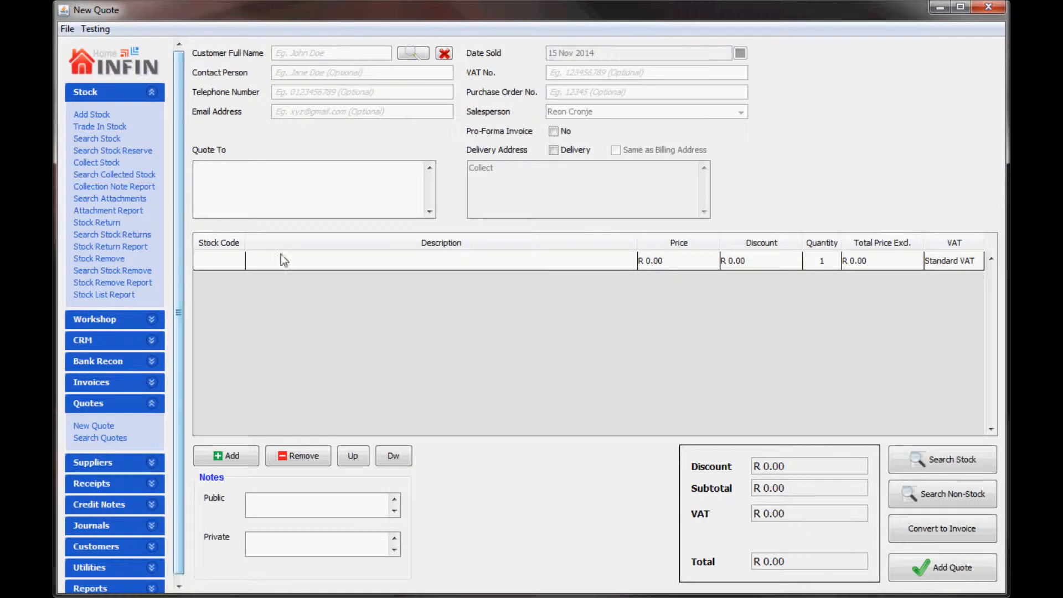
{"action": "left_click", "coordinate": [337, 53]}
{"action": "type", "text": "j"}
{"action": "key", "text": "Down"}
{"action": "key", "text": "Down"}
{"action": "key", "text": "Return"}
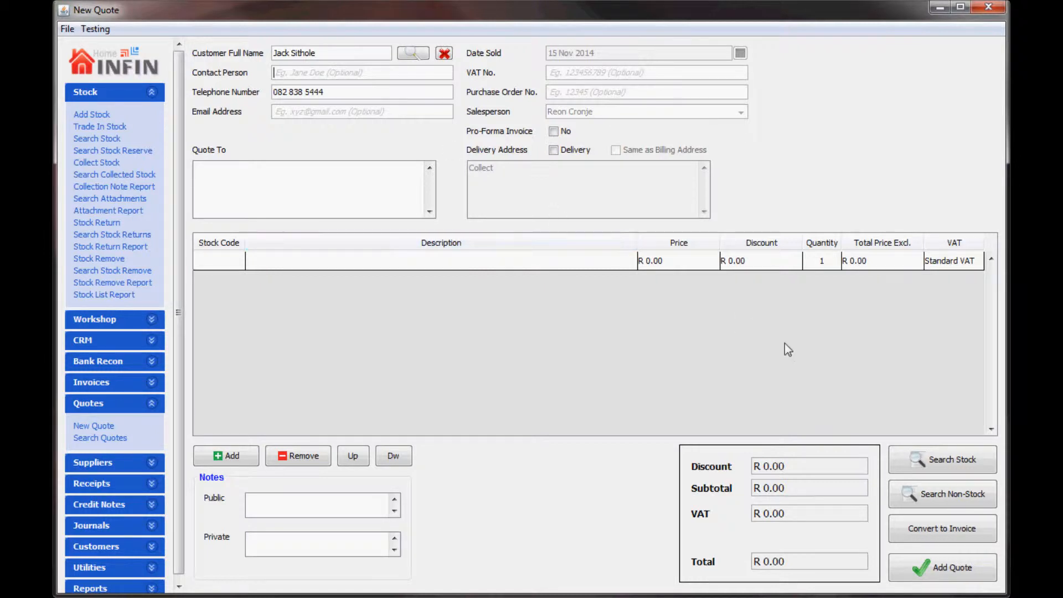
Step: Add the 2001 BMW E39 M5 to the quote via a stock search for 'm5'
{"action": "left_click", "coordinate": [919, 458]}
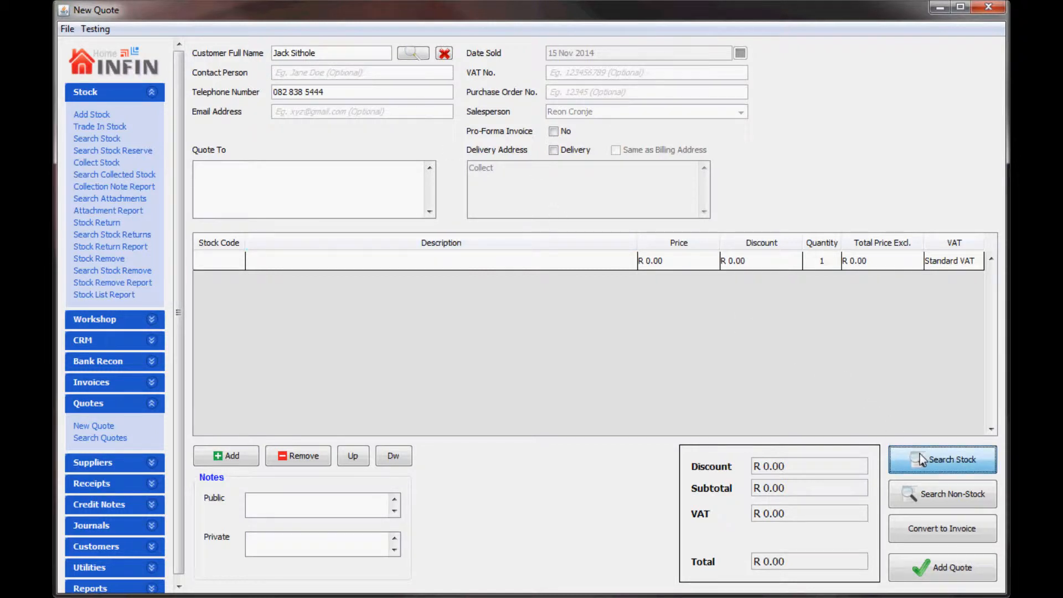
{"action": "type", "text": "m"}
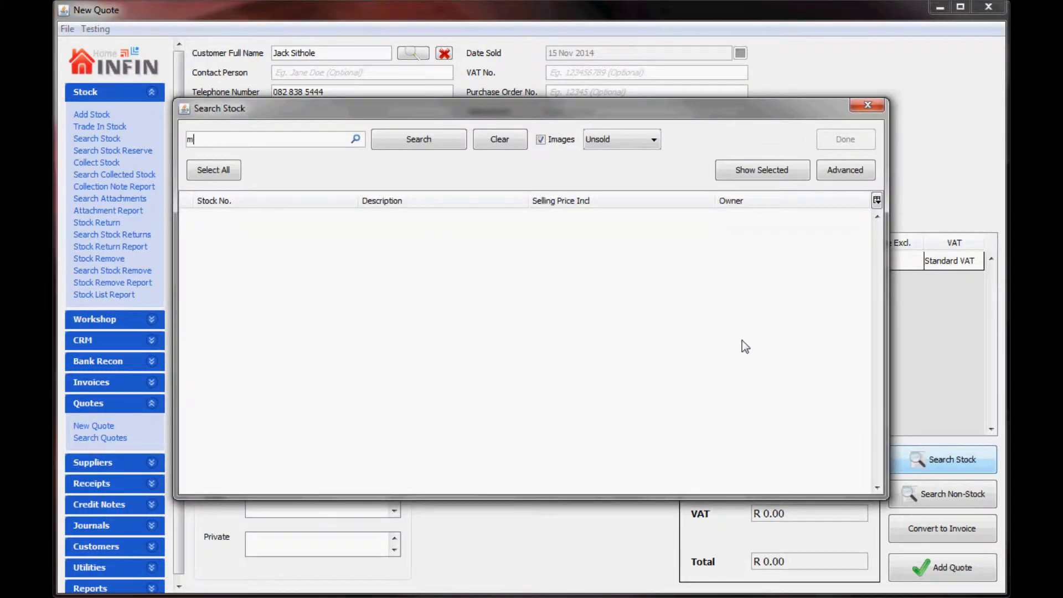
{"action": "type", "text": "5"}
{"action": "key", "text": "Return"}
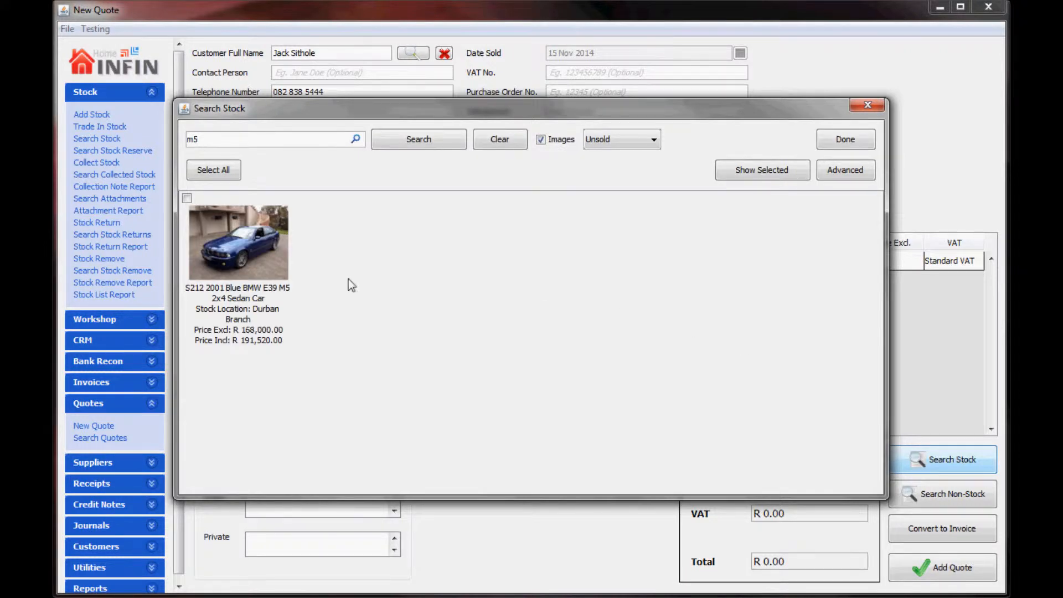
{"action": "left_click", "coordinate": [275, 265]}
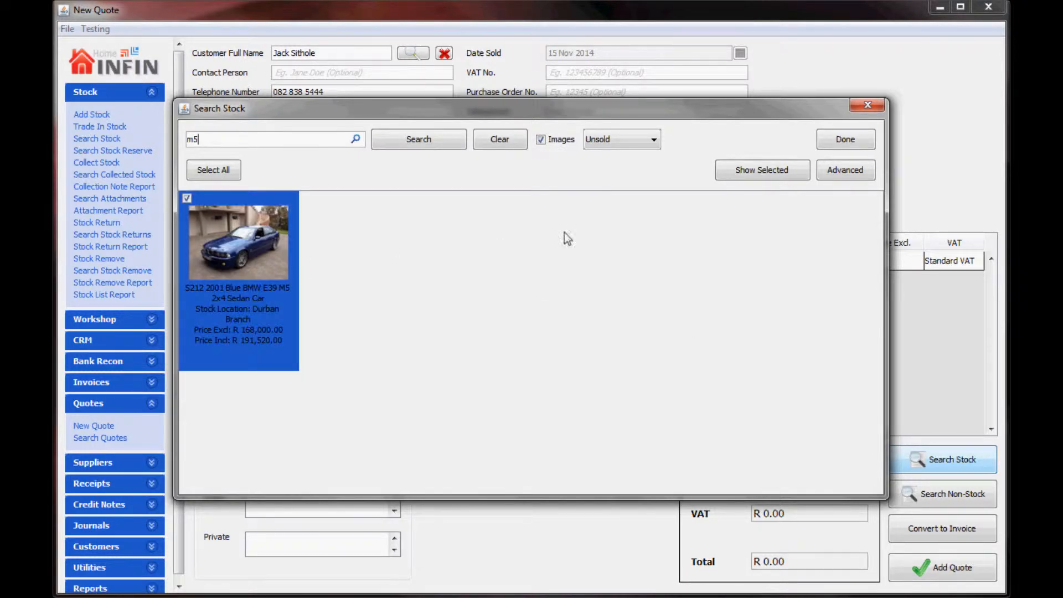
{"action": "left_click", "coordinate": [832, 141]}
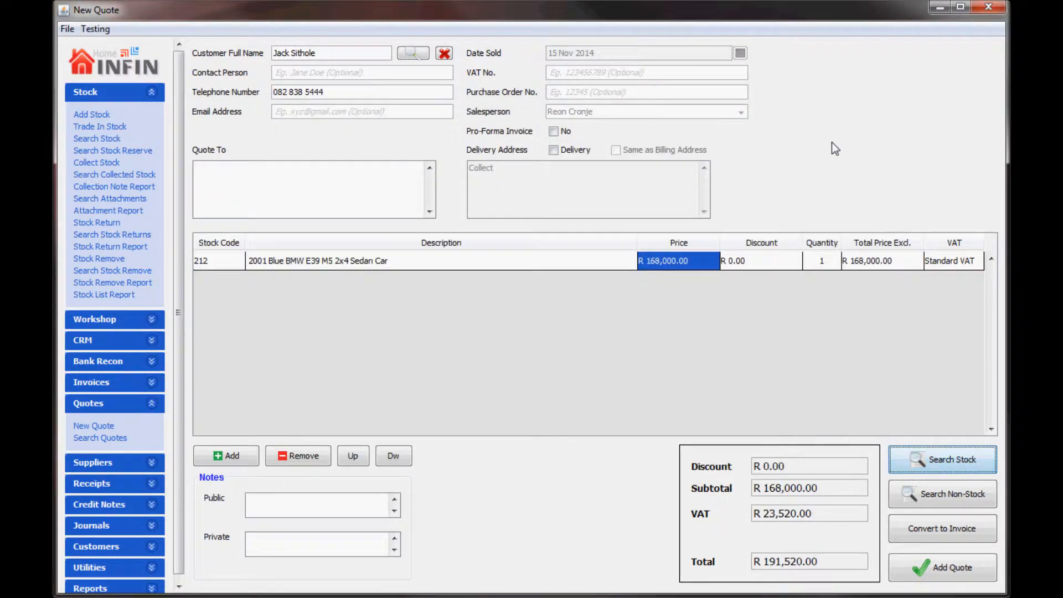
Step: Add the 1999 BMW 323i via a search for '323' and generate the quotation
{"action": "left_click", "coordinate": [919, 454]}
{"action": "type", "text": "323"}
{"action": "key", "text": "Return"}
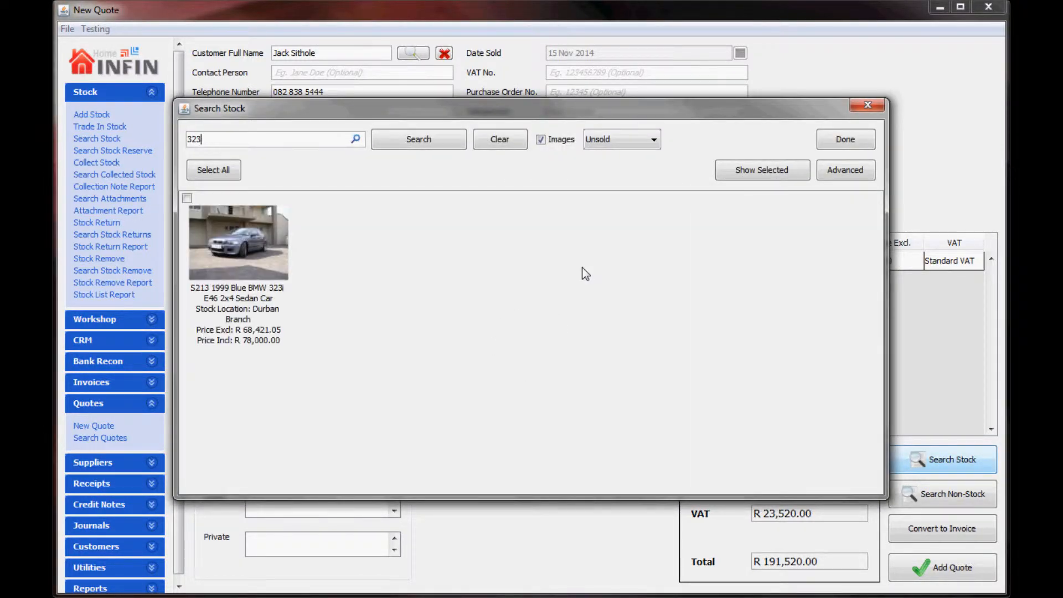
{"action": "left_click", "coordinate": [327, 290]}
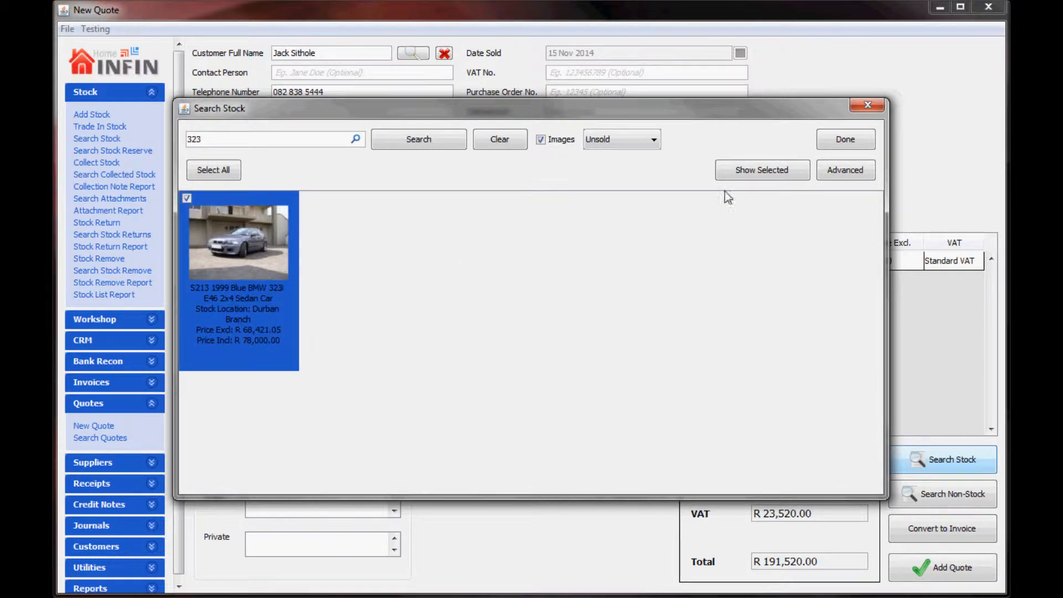
{"action": "left_click", "coordinate": [829, 144]}
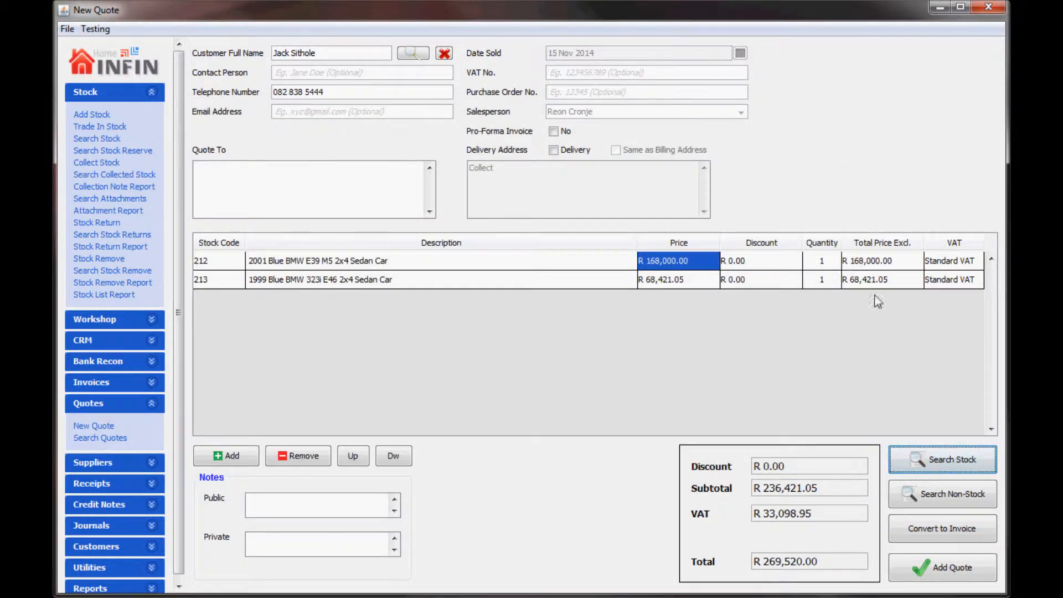
{"action": "left_click", "coordinate": [935, 569]}
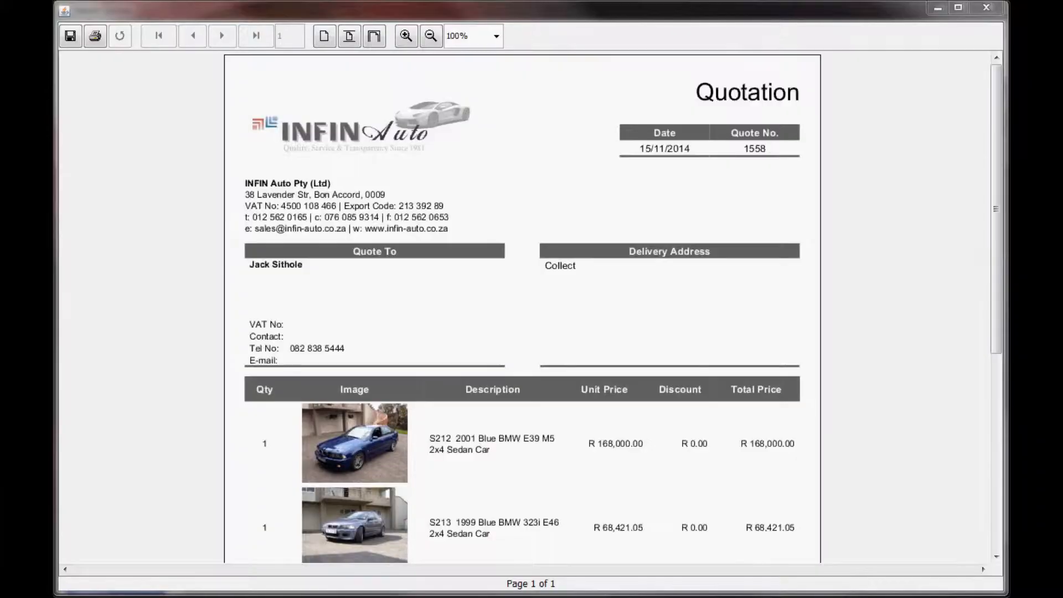
Step: Scroll through the quotation, then view page 4 of 4 of the Stock List report
{"action": "left_click", "coordinate": [998, 175]}
{"action": "left_click_drag", "start_coordinate": [999, 175], "coordinate": [1008, 362]}
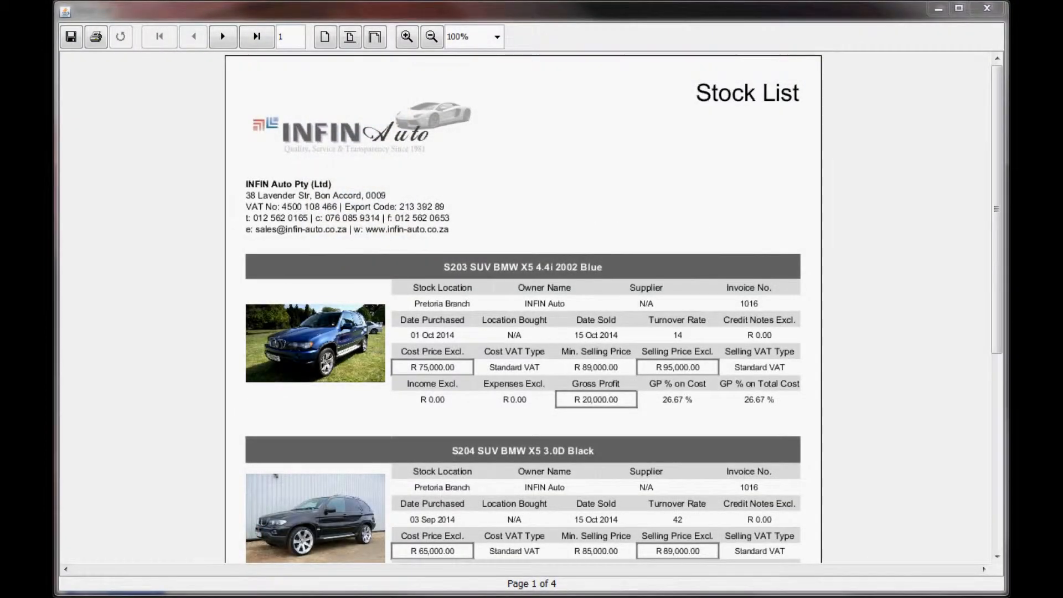
{"action": "mouse_move", "coordinate": [1002, 153]}
{"action": "left_mouse_down"}
{"action": "mouse_move", "coordinate": [1004, 354]}
{"action": "mouse_move", "coordinate": [1002, 140]}
{"action": "left_mouse_up"}
{"action": "left_click", "coordinate": [257, 37]}
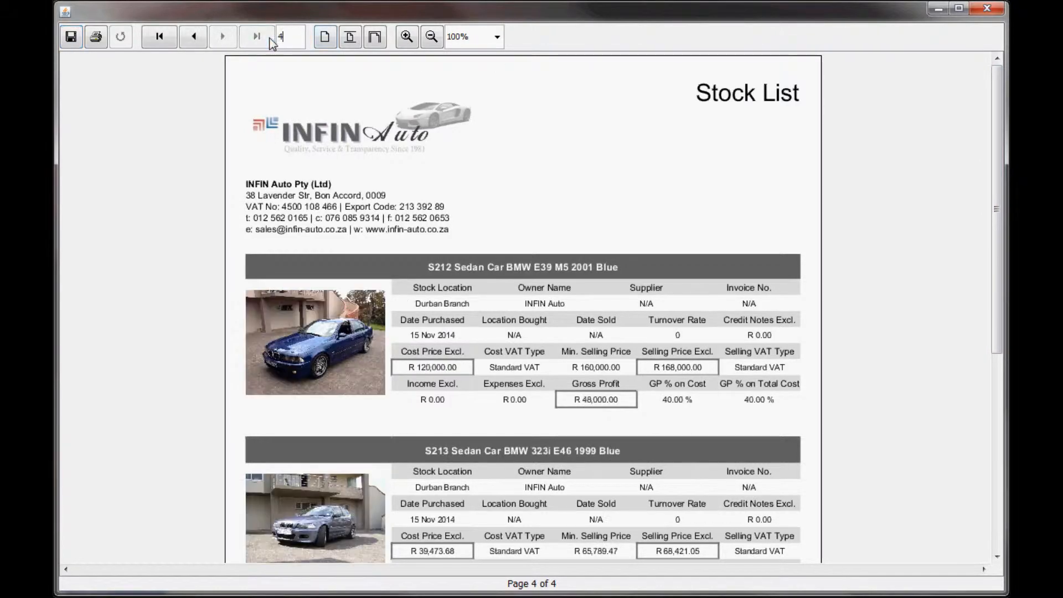
{"action": "left_click_drag", "start_coordinate": [995, 152], "coordinate": [1004, 266]}
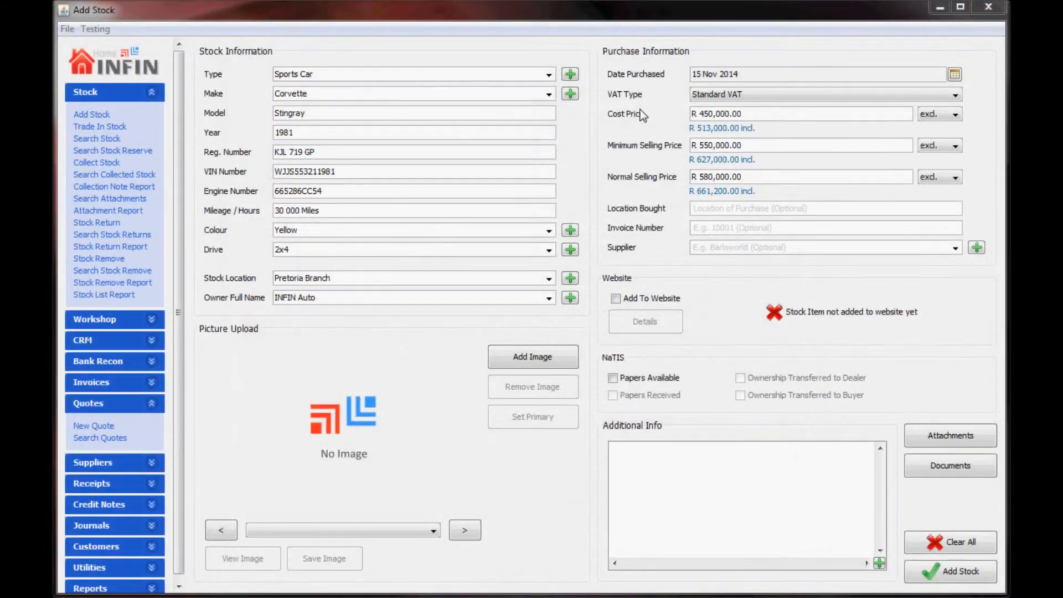
Step: Attach Corvette photos SSA46109, SSA46113 and SSA46117, returning to SSA46109 as the primary image
{"action": "left_click", "coordinate": [541, 358]}
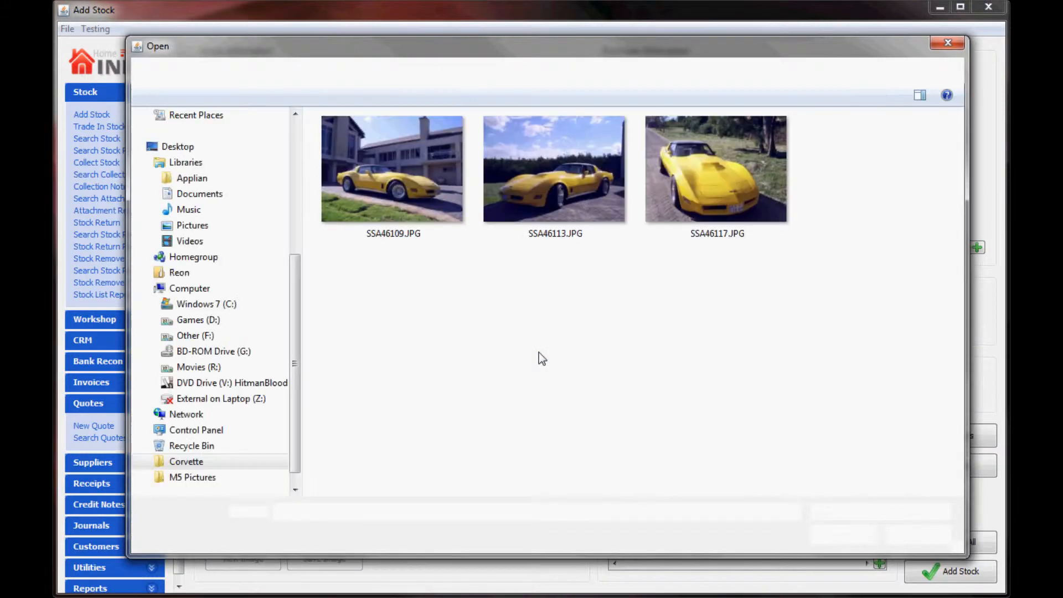
{"action": "double_click", "coordinate": [413, 171]}
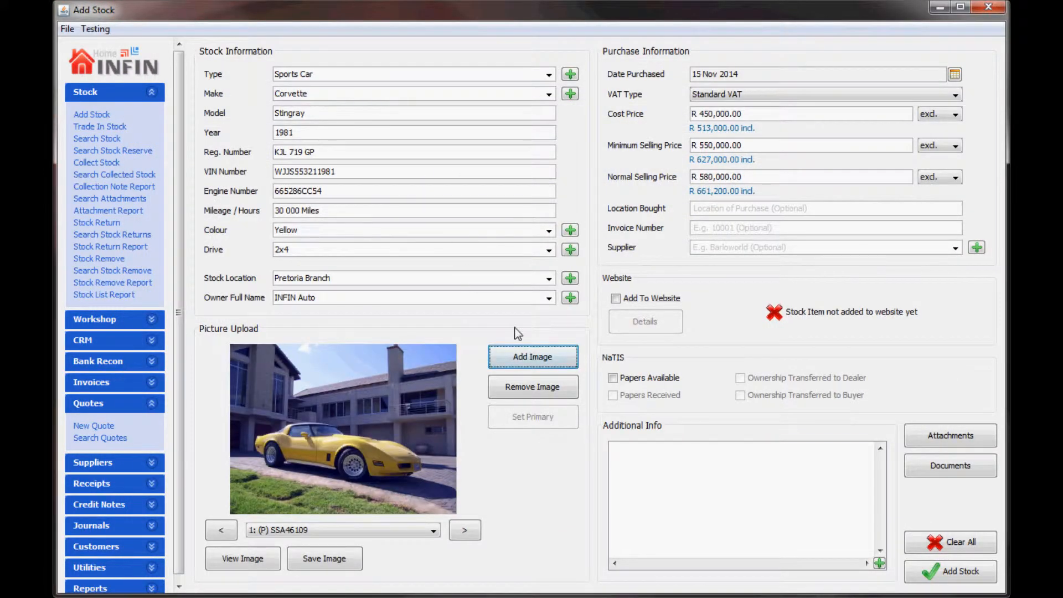
{"action": "left_click", "coordinate": [541, 361]}
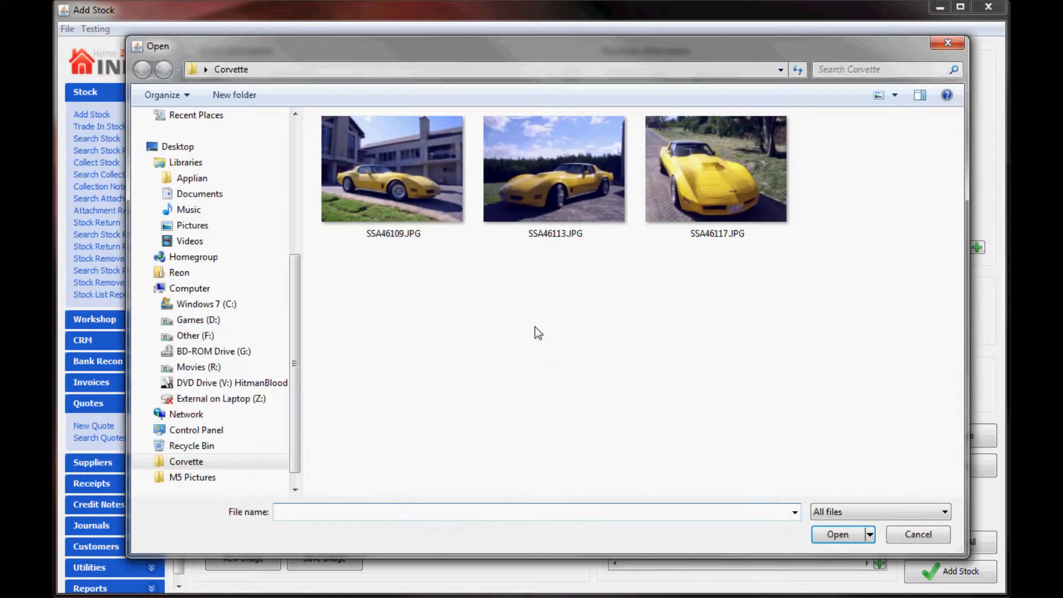
{"action": "left_click_drag", "start_coordinate": [533, 306], "coordinate": [695, 162]}
{"action": "left_click", "coordinate": [838, 534]}
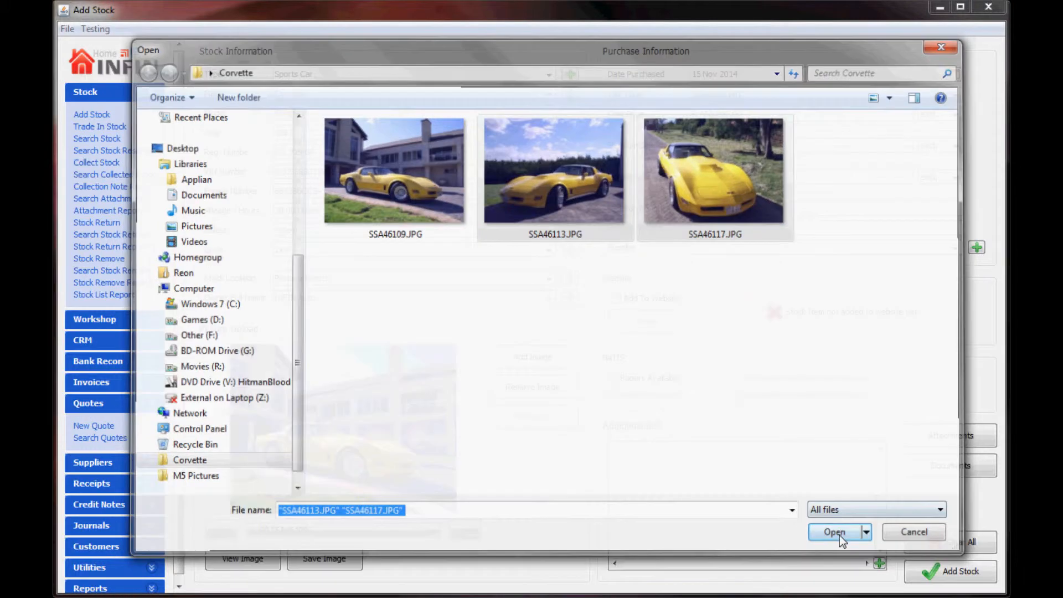
{"action": "left_click", "coordinate": [222, 530]}
{"action": "left_click", "coordinate": [229, 532]}
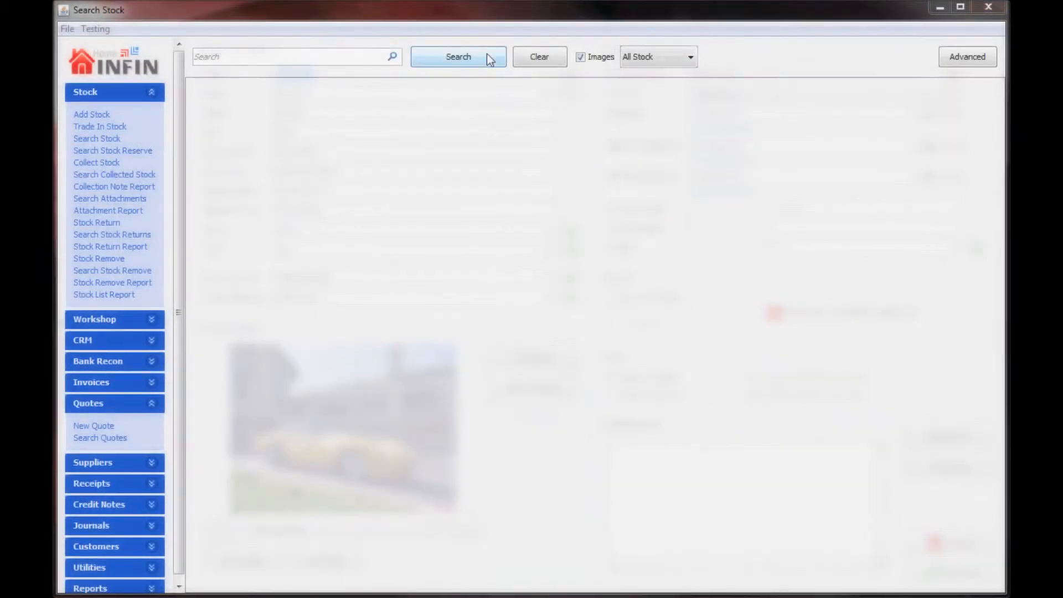
Step: Quote the Jeep, Range Rover Sport, BMW 323i and Corvette from All Stock, totalling R 1,284,700.00
{"action": "left_click", "coordinate": [487, 55]}
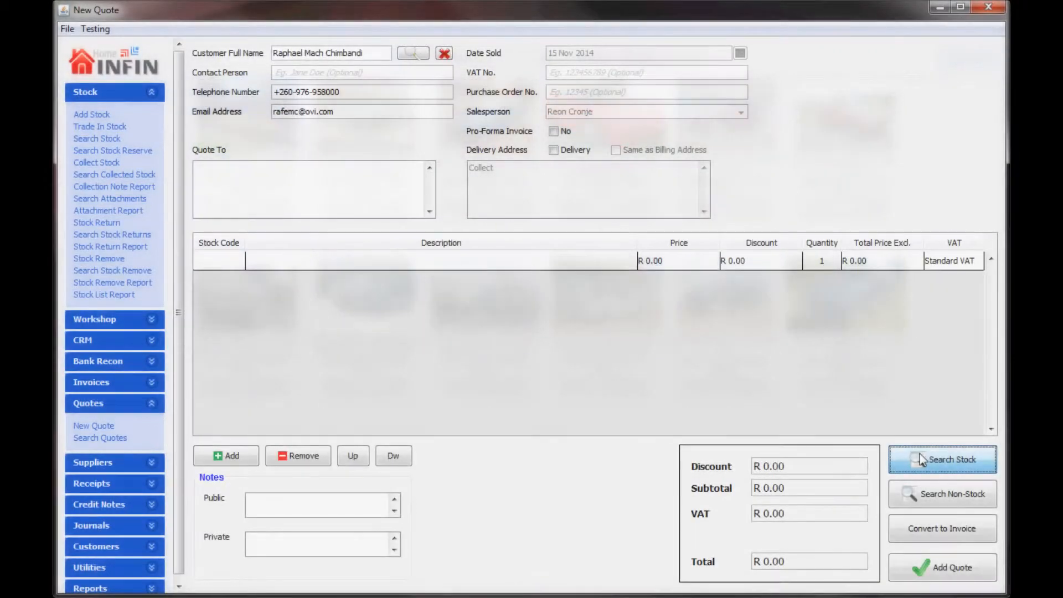
{"action": "left_click", "coordinate": [920, 459]}
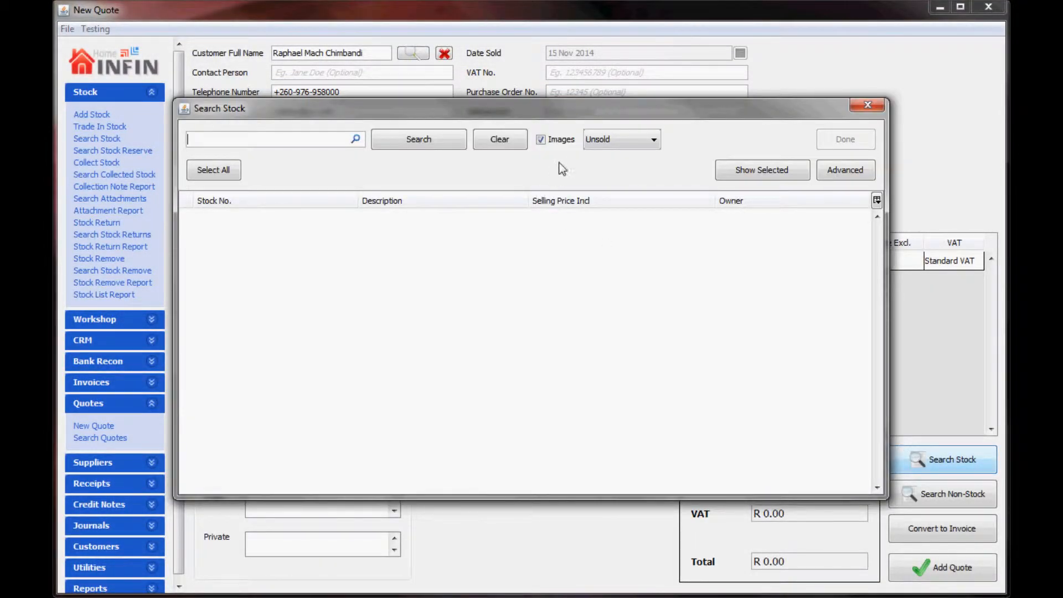
{"action": "left_click", "coordinate": [584, 144]}
{"action": "left_click", "coordinate": [603, 154]}
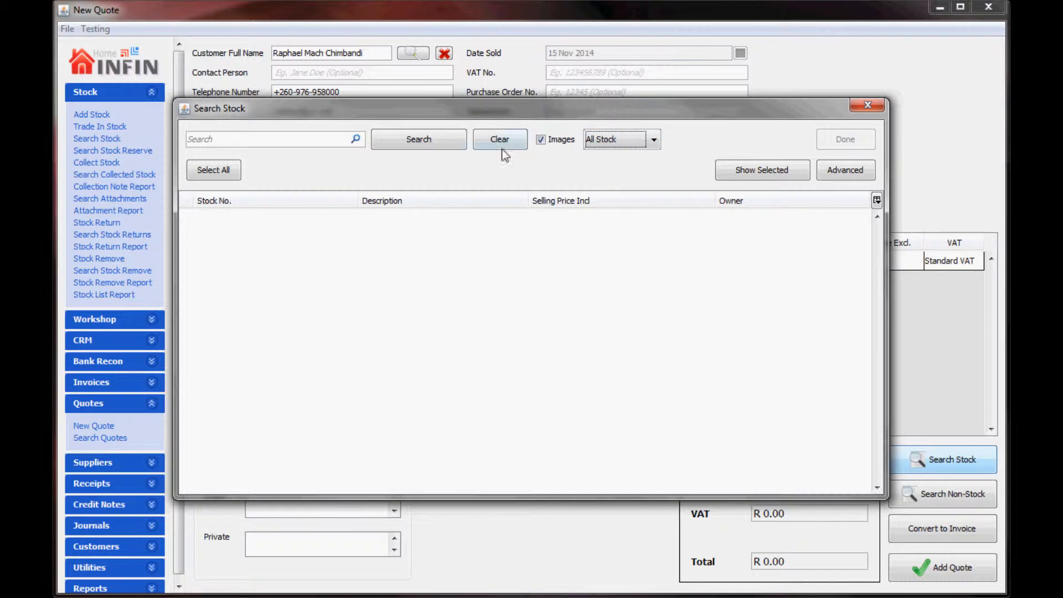
{"action": "left_click", "coordinate": [419, 139]}
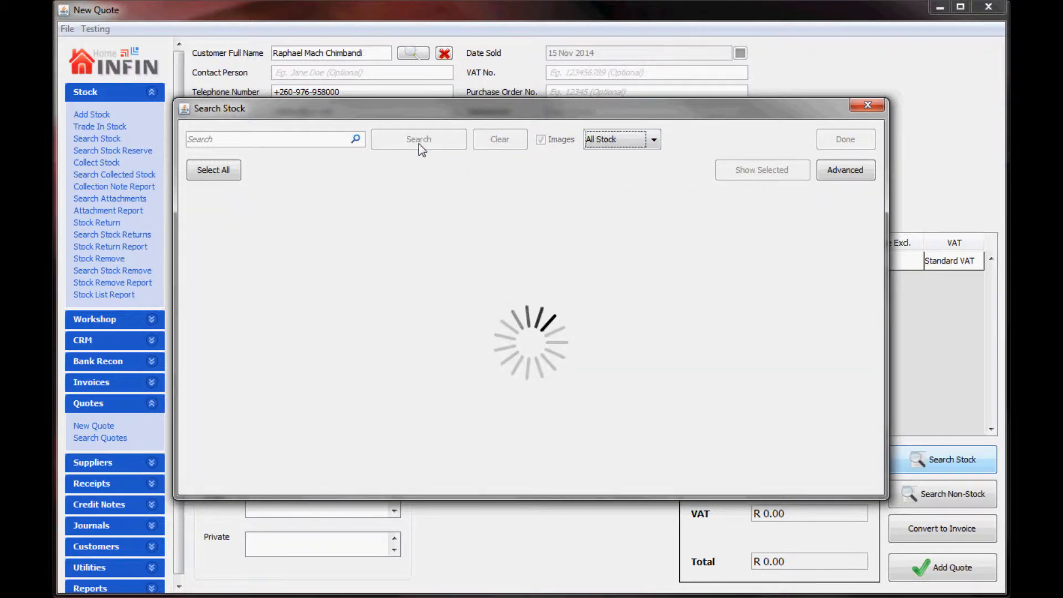
{"action": "left_click", "coordinate": [275, 248]}
{"action": "left_click", "coordinate": [384, 258]}
{"action": "left_click", "coordinate": [470, 421]}
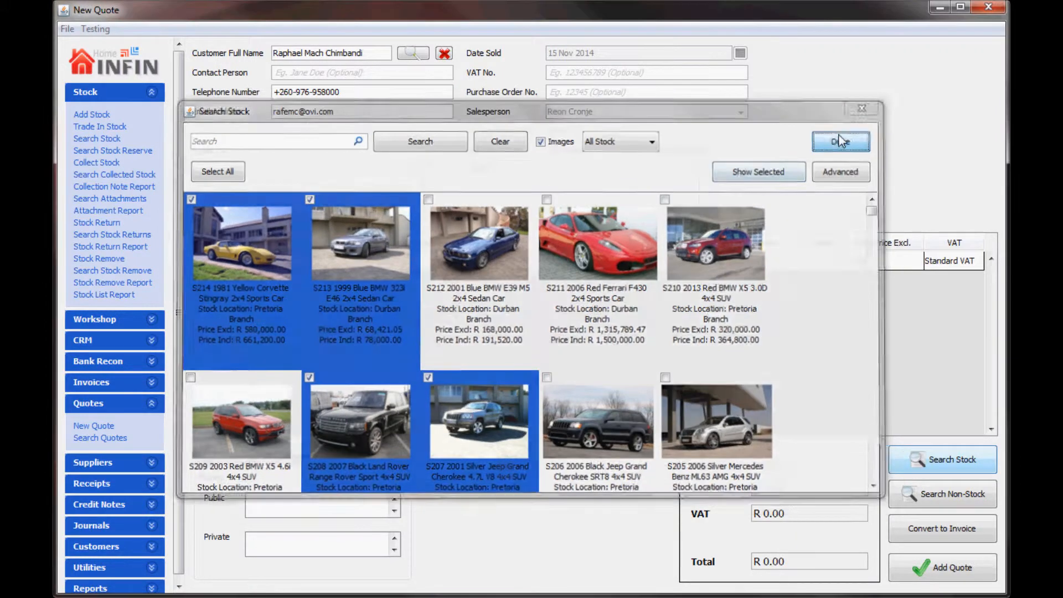
{"action": "left_click", "coordinate": [842, 140]}
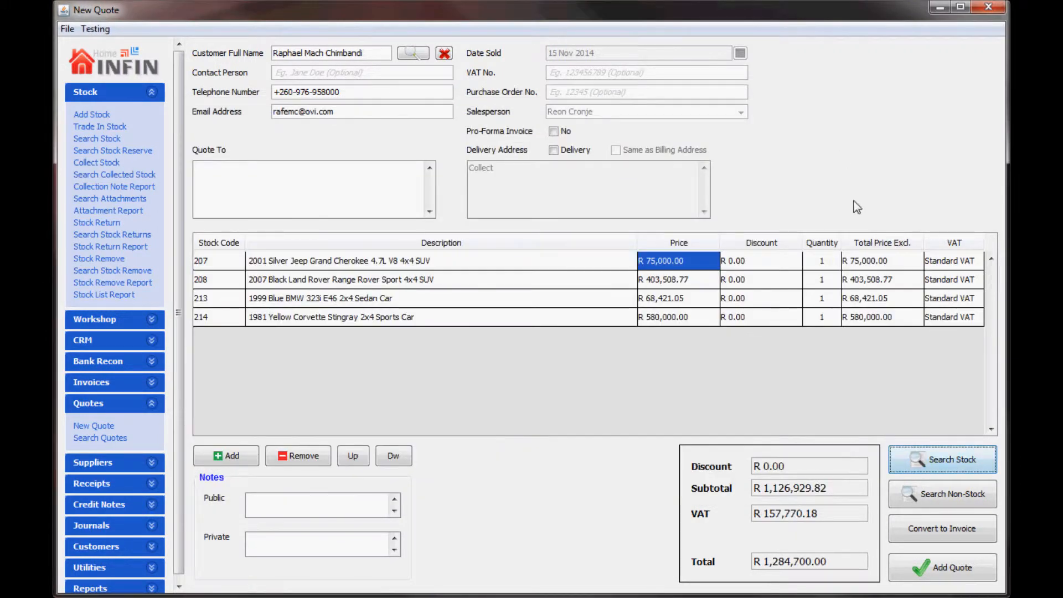
{"action": "left_click", "coordinate": [916, 565]}
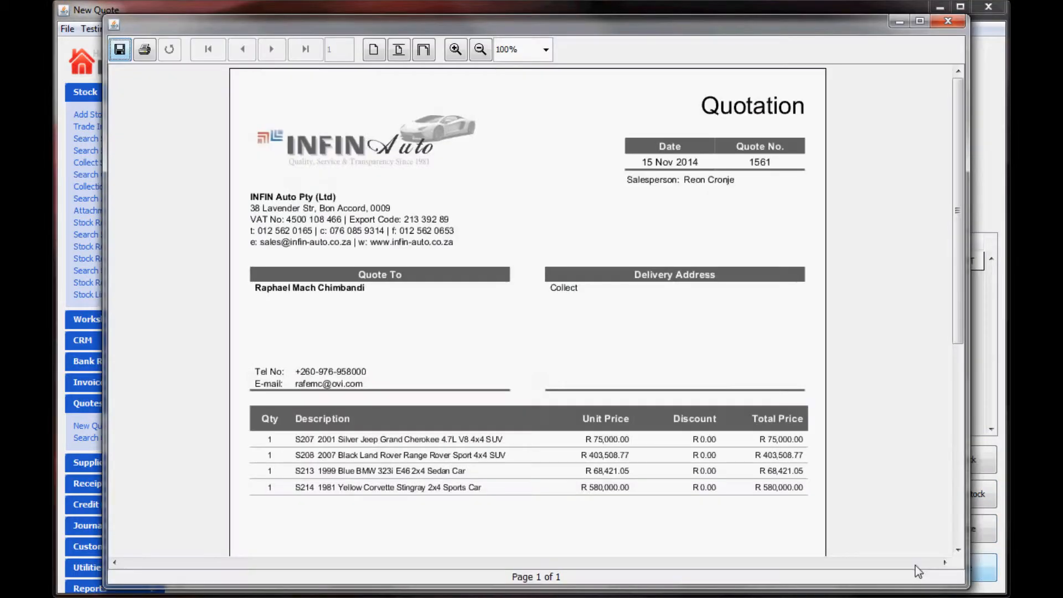
{"action": "left_click_drag", "start_coordinate": [958, 265], "coordinate": [967, 385]}
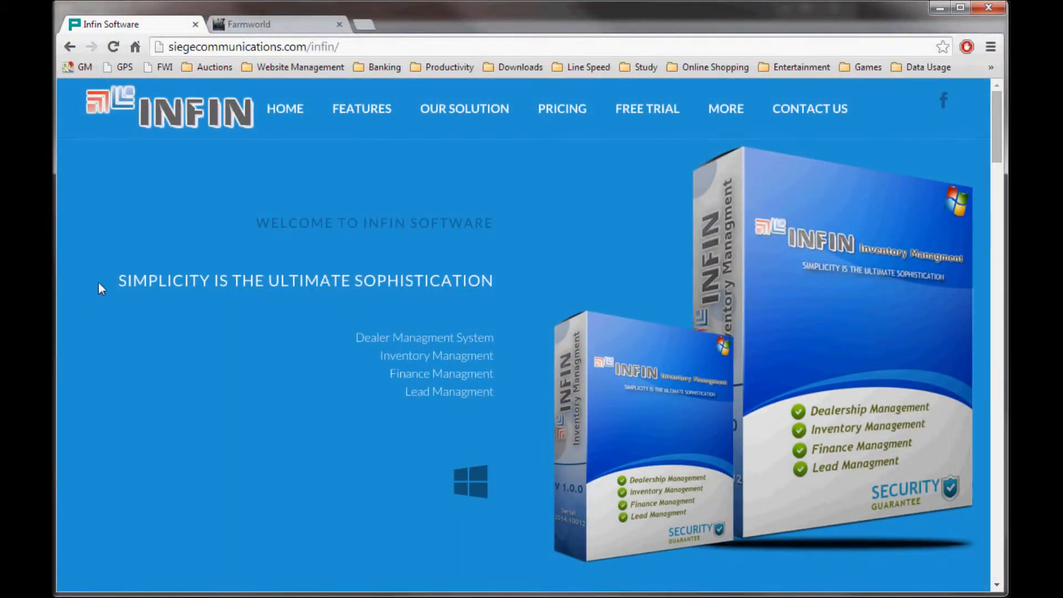
Step: Browse Farmworld's Cars and Bakkies page to the 1981 Corvette Stingray listing at R 661,200.00
{"action": "left_click", "coordinate": [259, 28]}
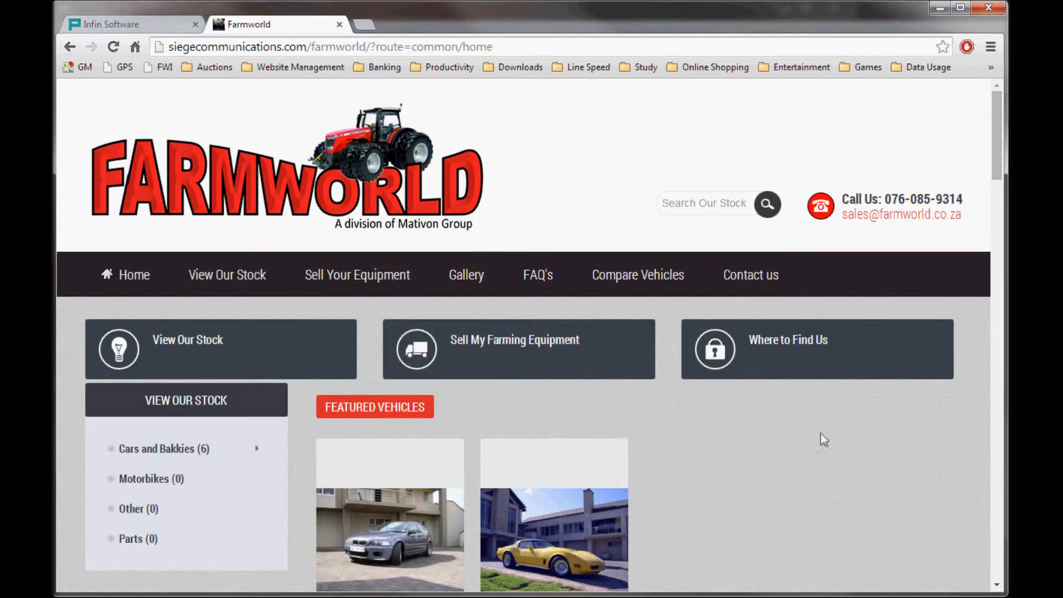
{"action": "mouse_move", "coordinate": [996, 145]}
{"action": "left_mouse_down"}
{"action": "mouse_move", "coordinate": [1009, 261]}
{"action": "mouse_move", "coordinate": [990, 145]}
{"action": "left_mouse_up"}
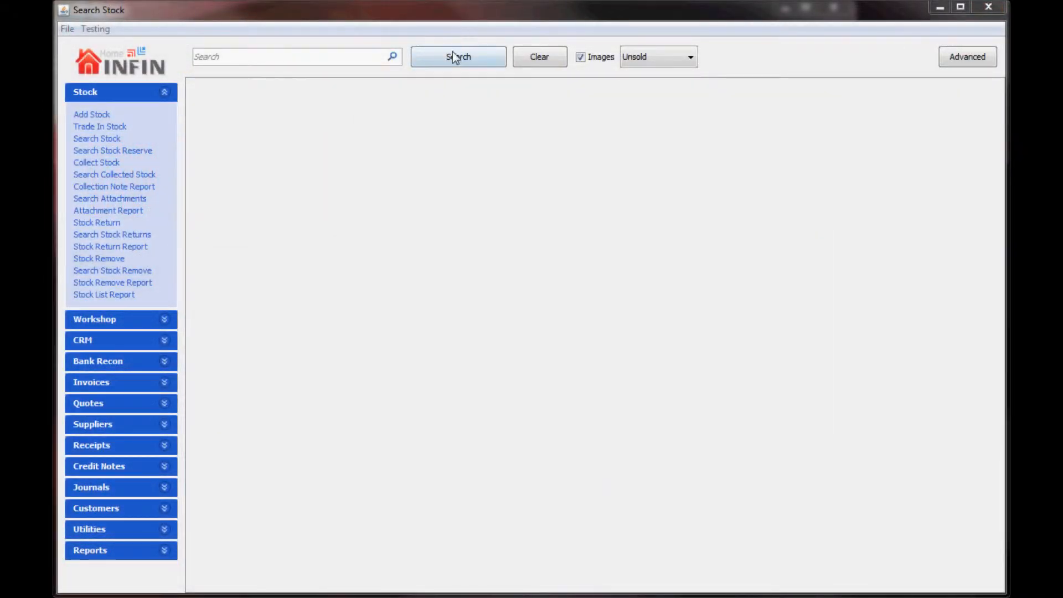
{"action": "left_click", "coordinate": [453, 55]}
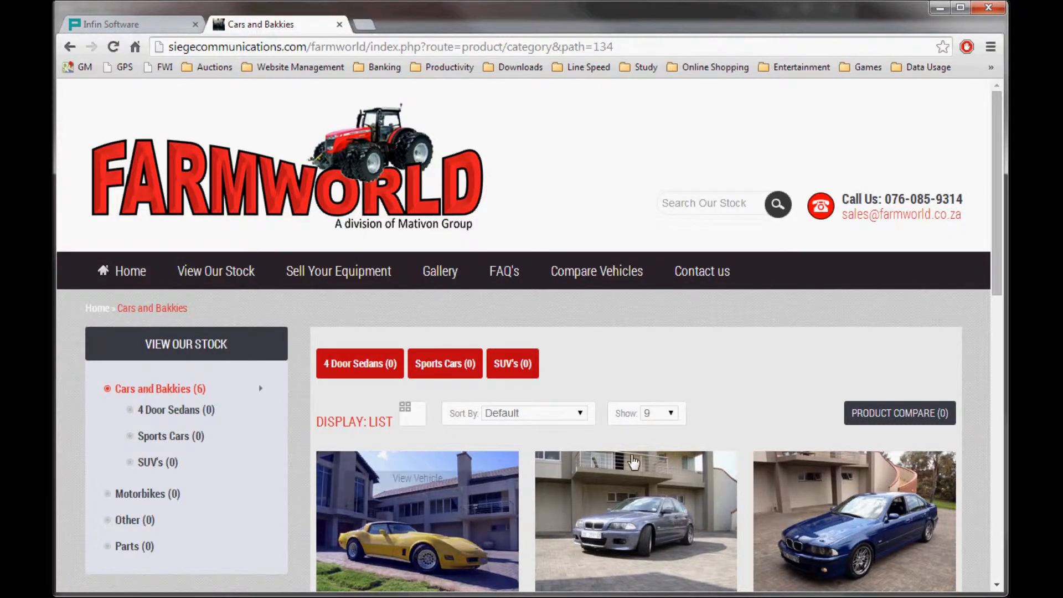
{"action": "left_click_drag", "start_coordinate": [996, 258], "coordinate": [1004, 359]}
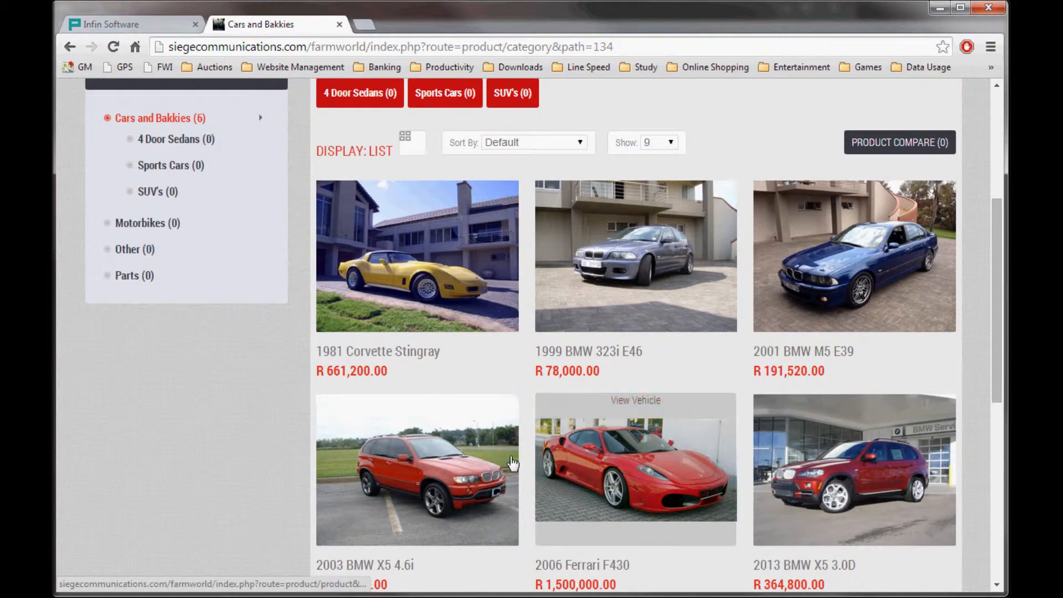
{"action": "left_click", "coordinate": [399, 292]}
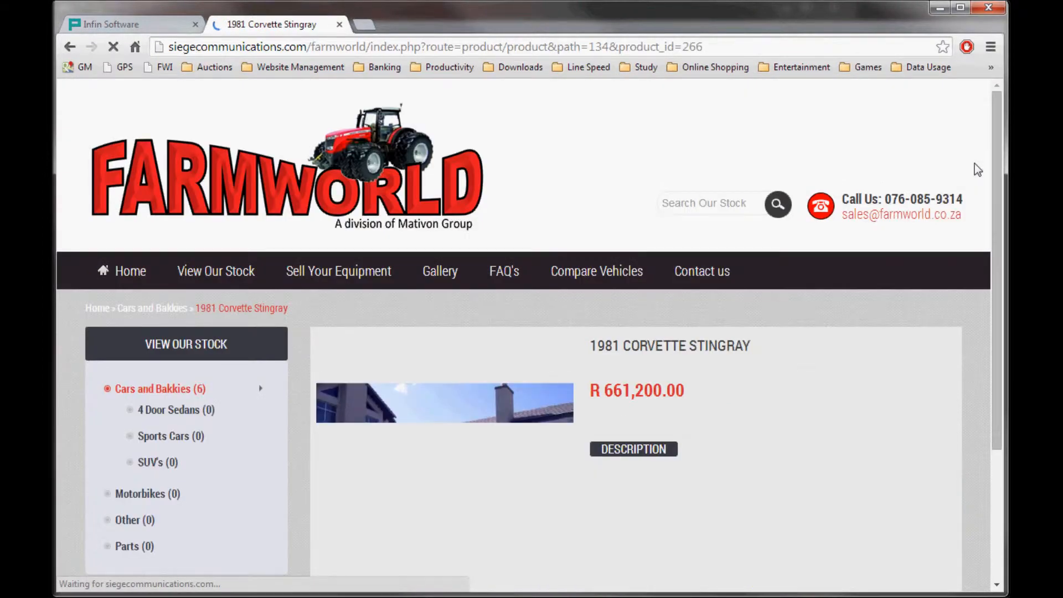
{"action": "left_click_drag", "start_coordinate": [1002, 174], "coordinate": [1006, 260]}
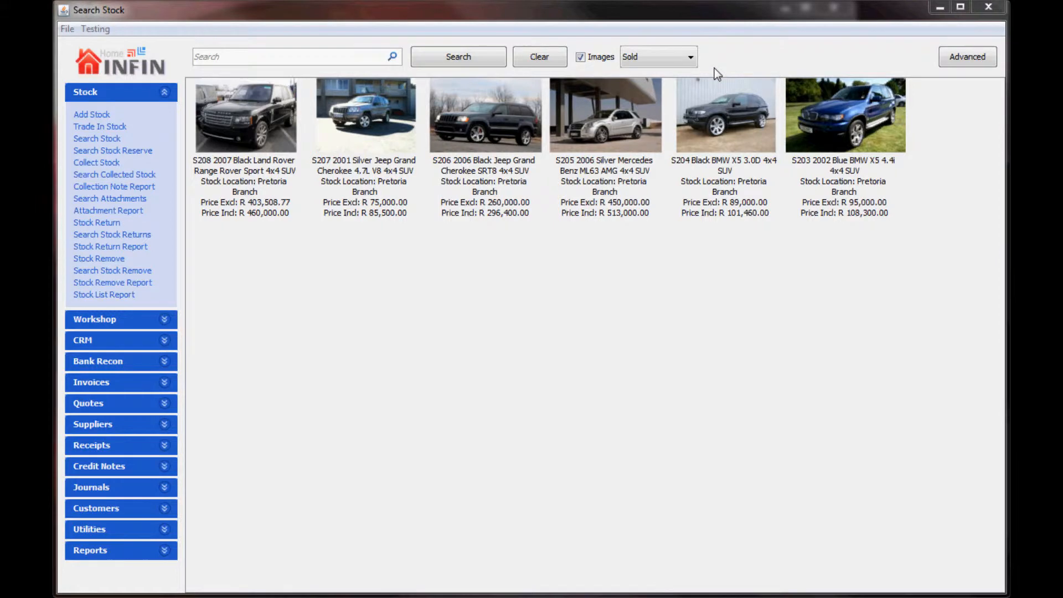
Step: Open the S204 BMW X5 and S205 Mercedes stock items for editing
{"action": "left_click", "coordinate": [721, 155]}
{"action": "double_click", "coordinate": [721, 155]}
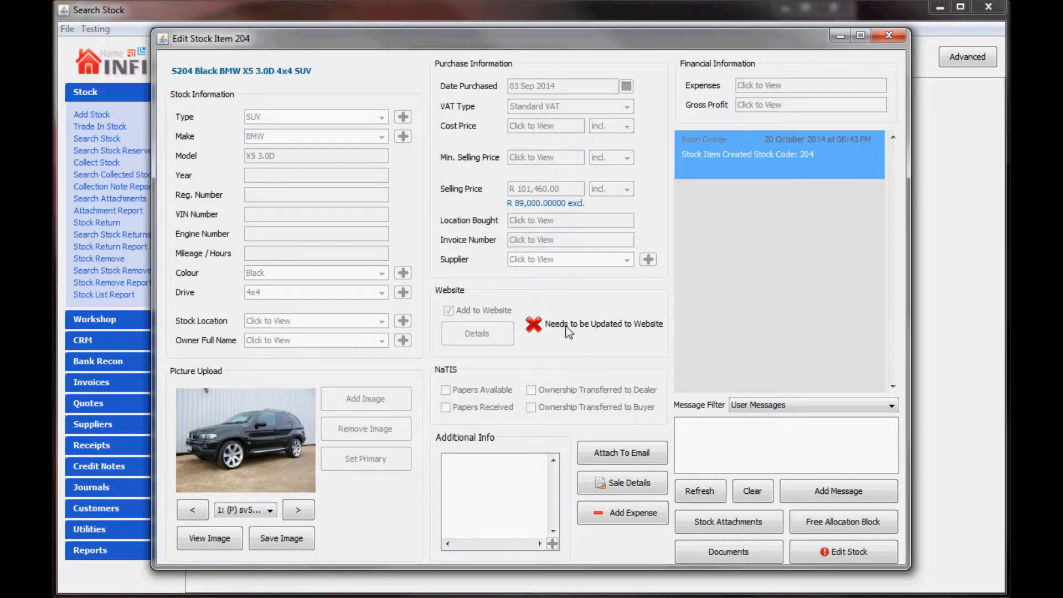
{"action": "left_click", "coordinate": [889, 35]}
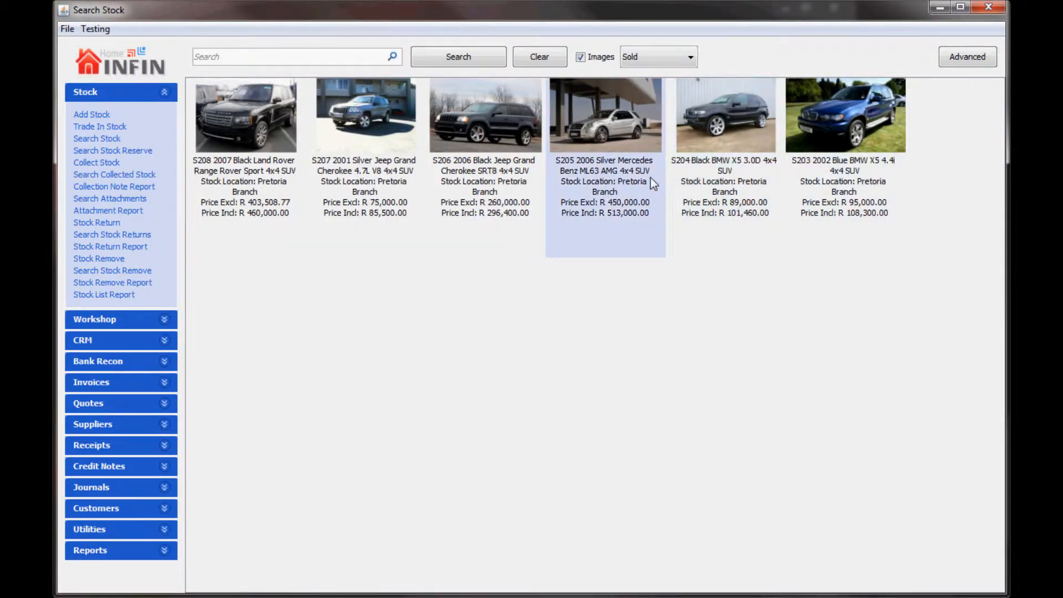
{"action": "double_click", "coordinate": [651, 183]}
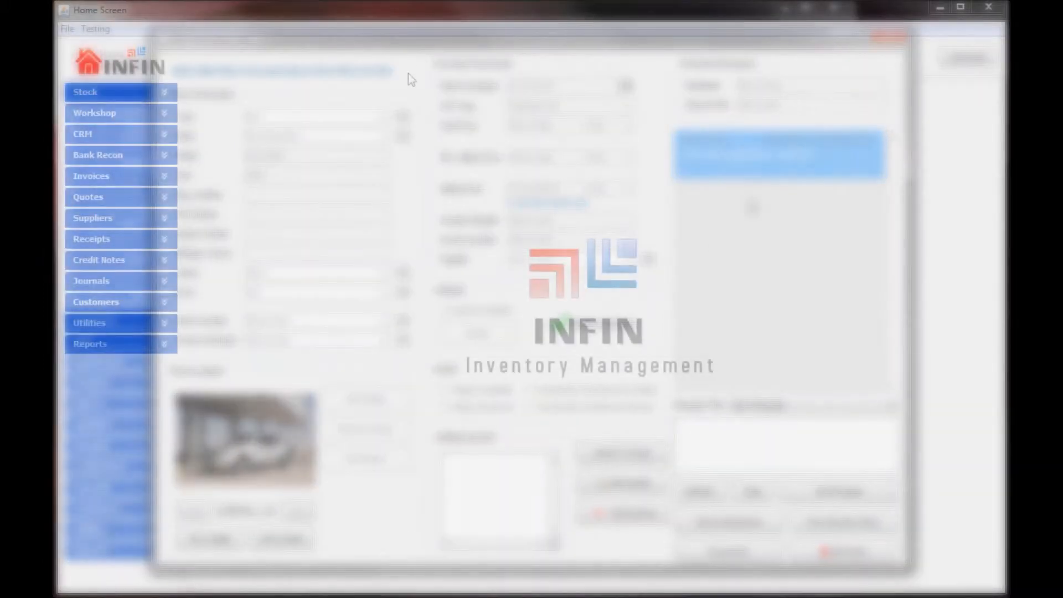
Step: Select all eight items under Utilities > Website Updates and upload them to the website
{"action": "left_click", "coordinate": [169, 325]}
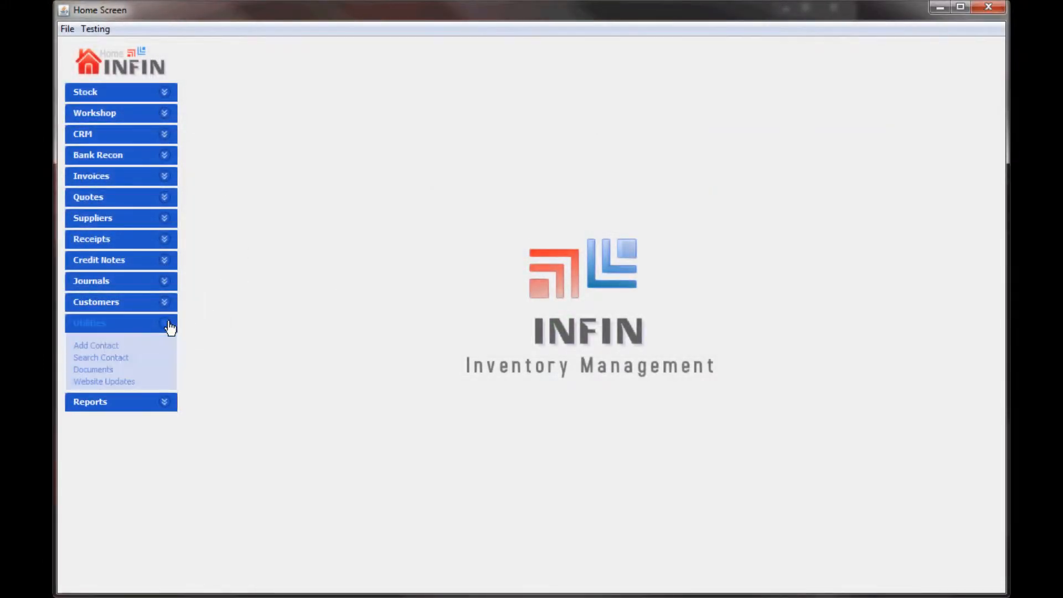
{"action": "left_click", "coordinate": [129, 387]}
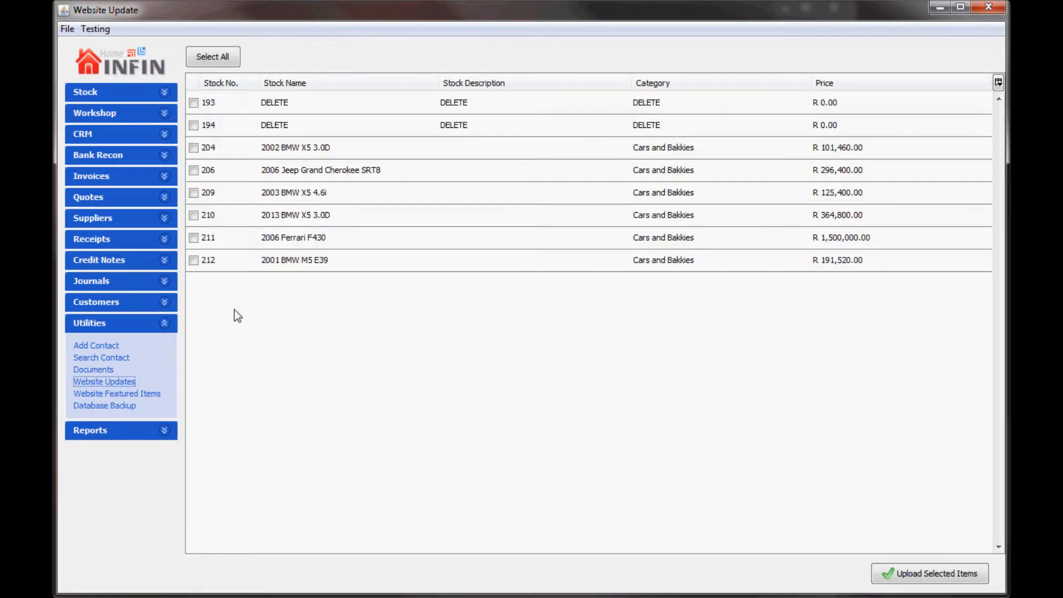
{"action": "left_click", "coordinate": [268, 263]}
{"action": "left_click", "coordinate": [267, 215]}
{"action": "left_click", "coordinate": [258, 192]}
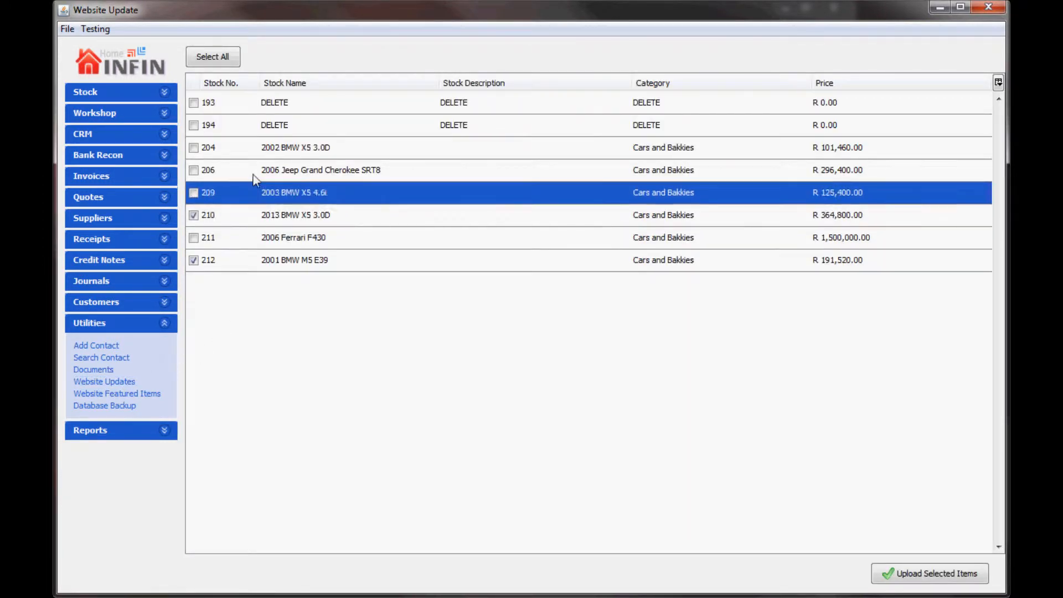
{"action": "left_click", "coordinate": [221, 60]}
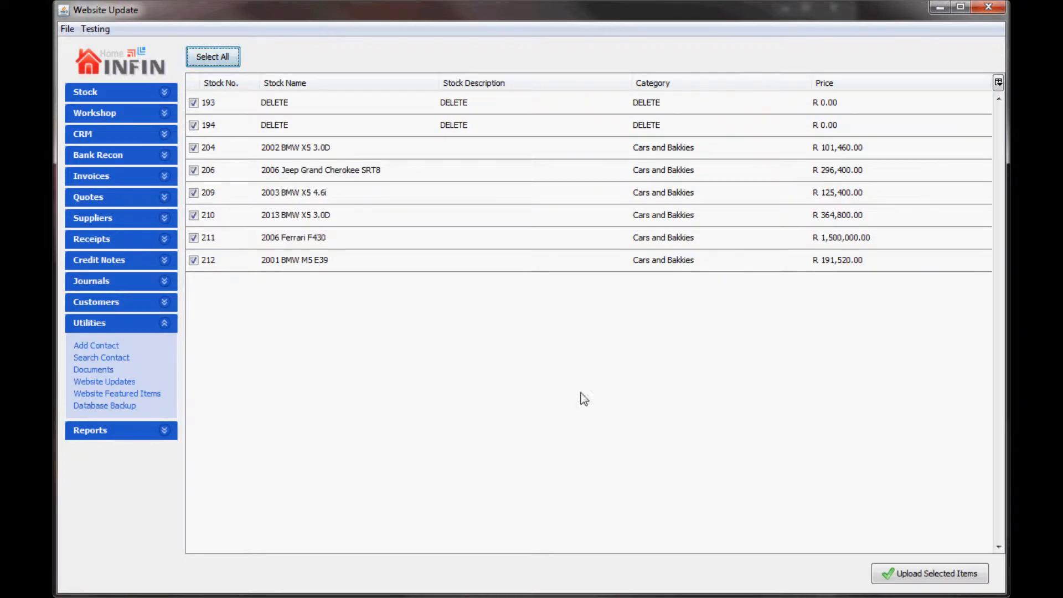
{"action": "left_click", "coordinate": [903, 576]}
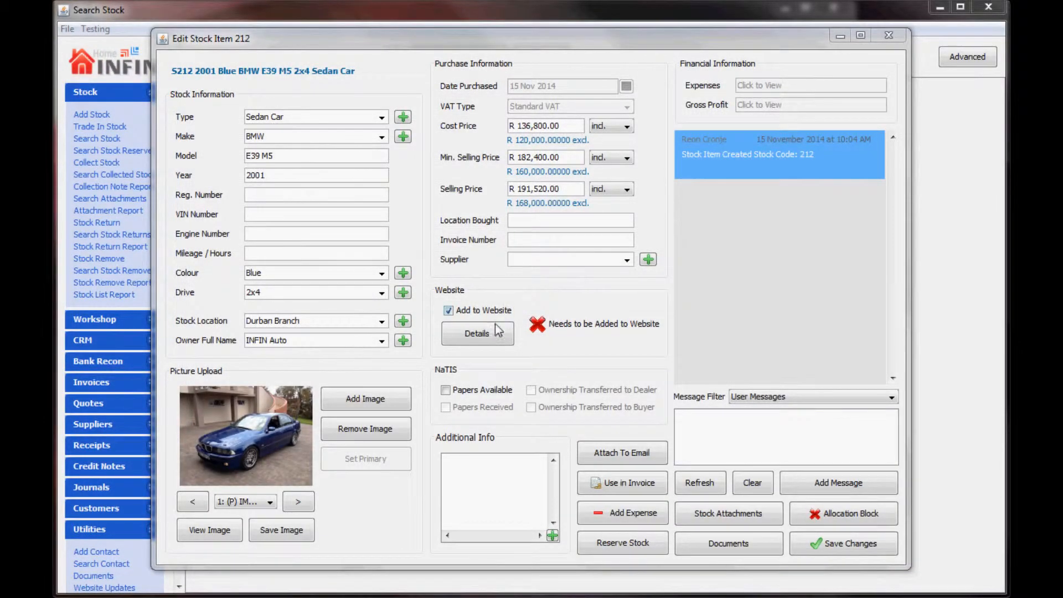
Step: List item 212 online as '2001 Blue BMW M5 E39' in Cars and Bakkies, with only one photo
{"action": "left_click", "coordinate": [477, 334]}
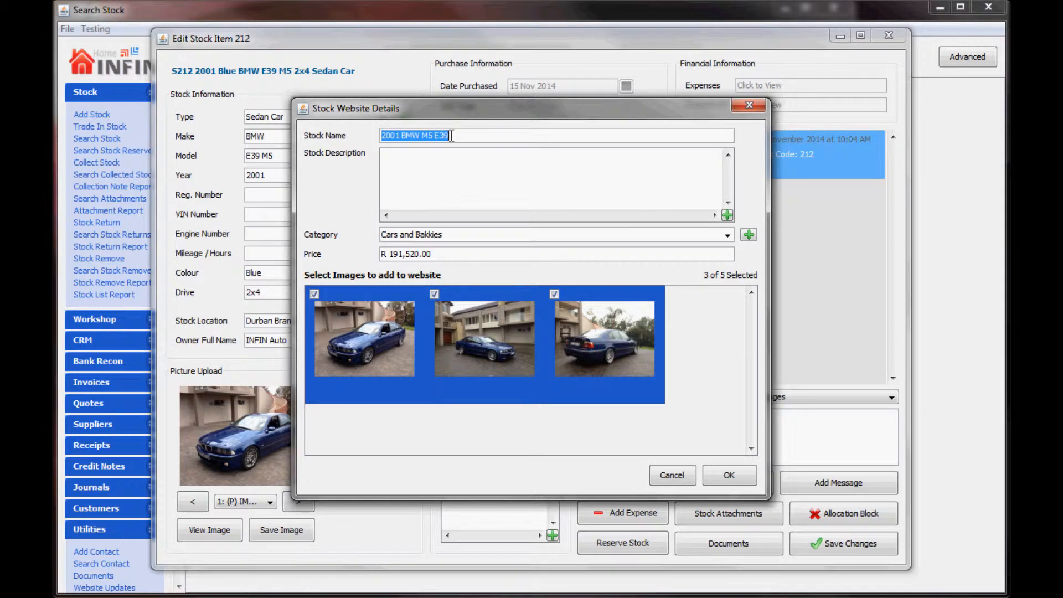
{"action": "left_click", "coordinate": [405, 139]}
{"action": "type", "text": "Blue"}
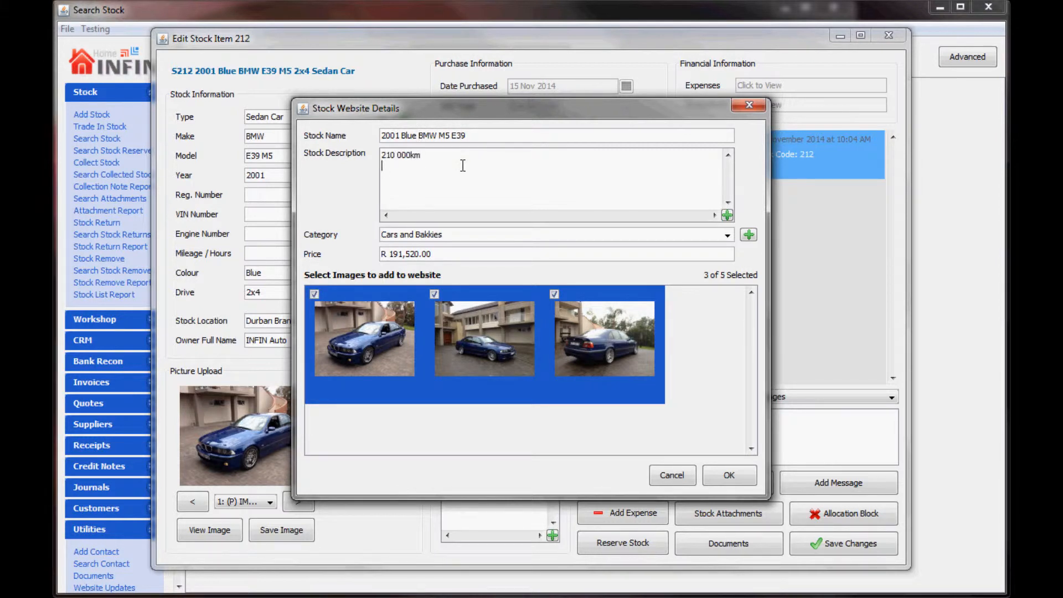
{"action": "left_click", "coordinate": [727, 235]}
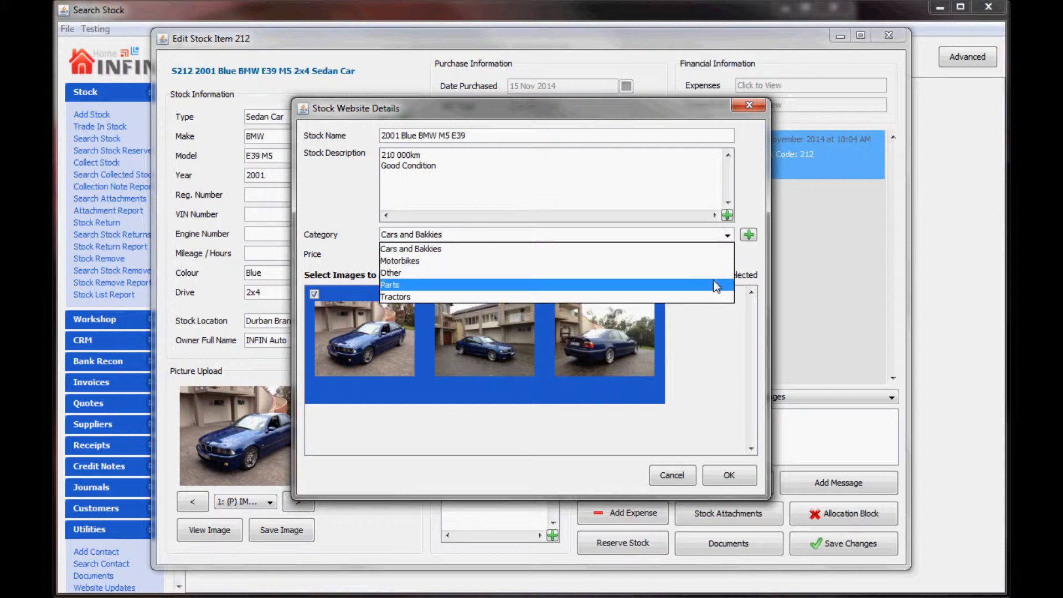
{"action": "left_click", "coordinate": [709, 250]}
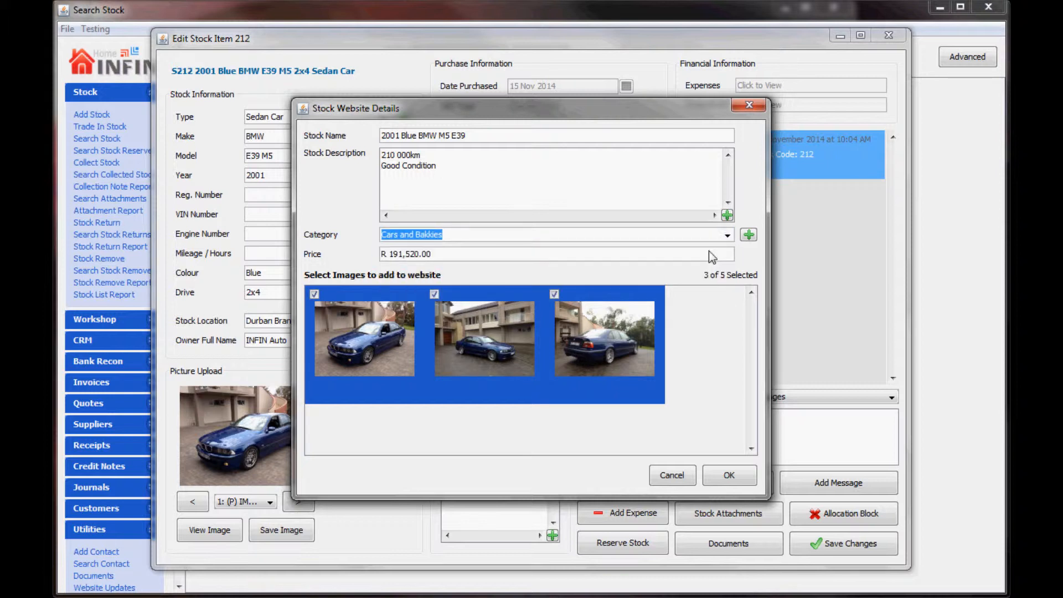
{"action": "left_click", "coordinate": [643, 315]}
{"action": "left_click", "coordinate": [530, 327]}
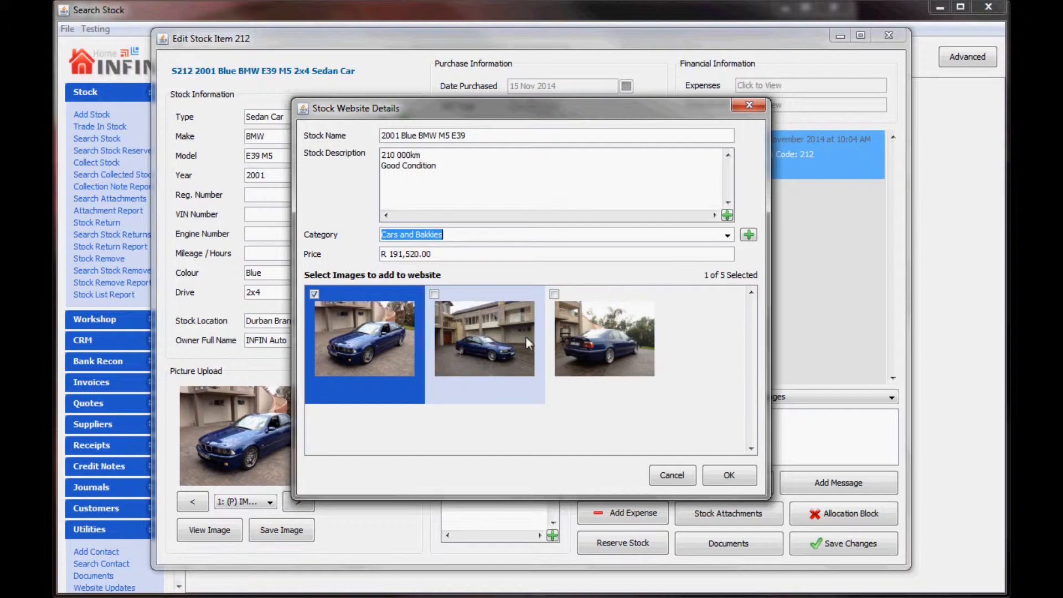
{"action": "left_click", "coordinate": [752, 481]}
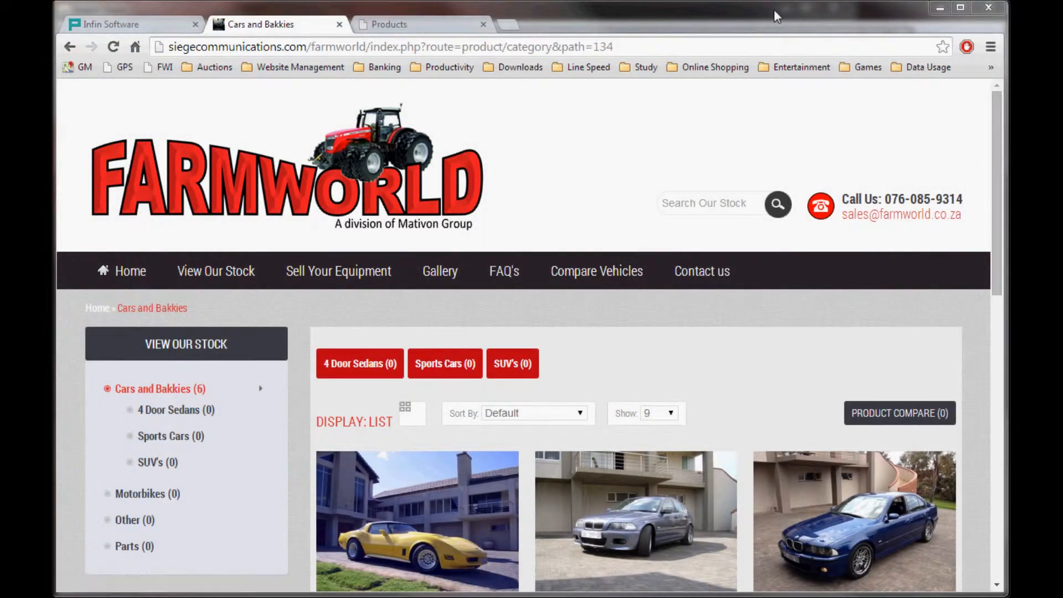
Step: Open Farmworld's 2001 BMW M5 E39 listing and enlarge its main photo
{"action": "left_click_drag", "start_coordinate": [999, 152], "coordinate": [1003, 308]}
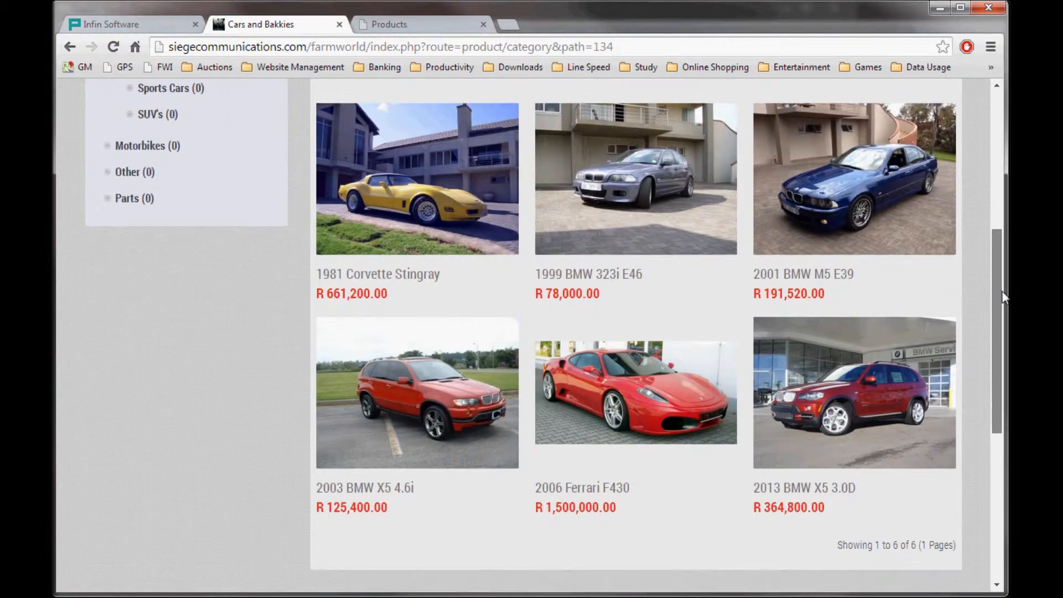
{"action": "left_click", "coordinate": [833, 184]}
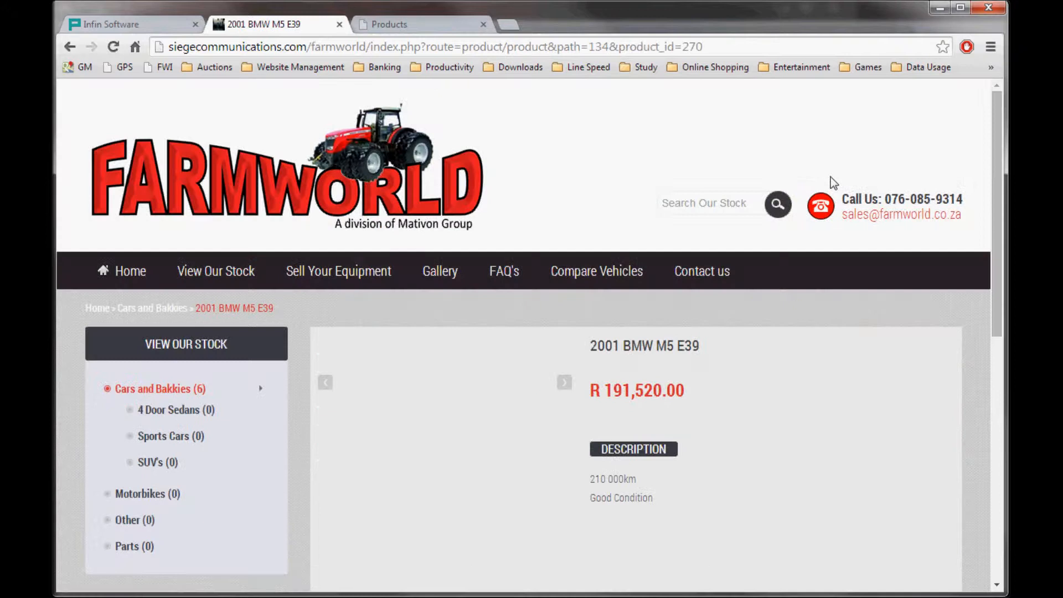
{"action": "left_click_drag", "start_coordinate": [999, 211], "coordinate": [1007, 312]}
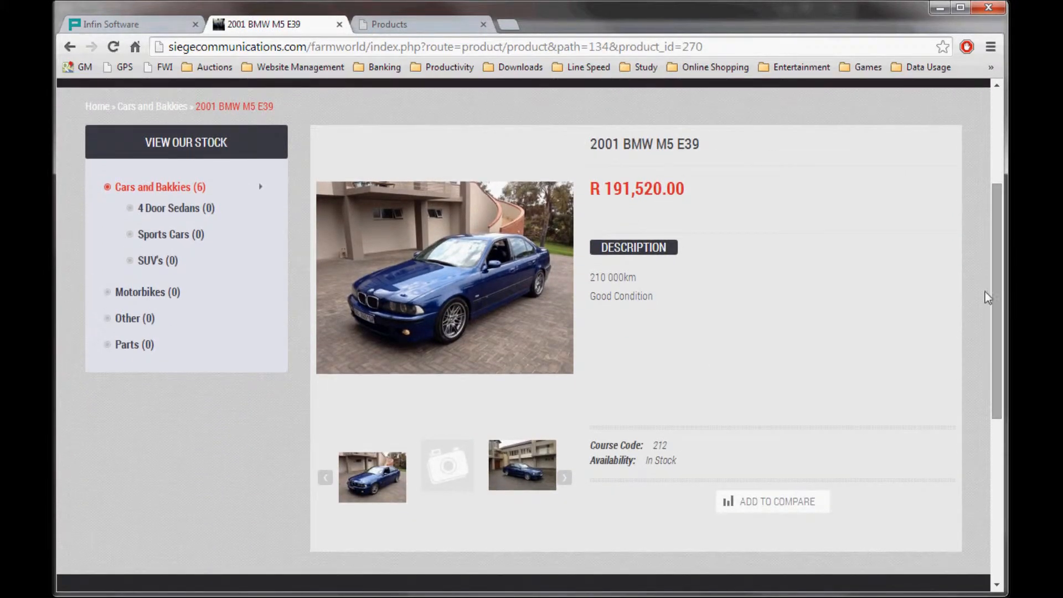
{"action": "left_click", "coordinate": [516, 254]}
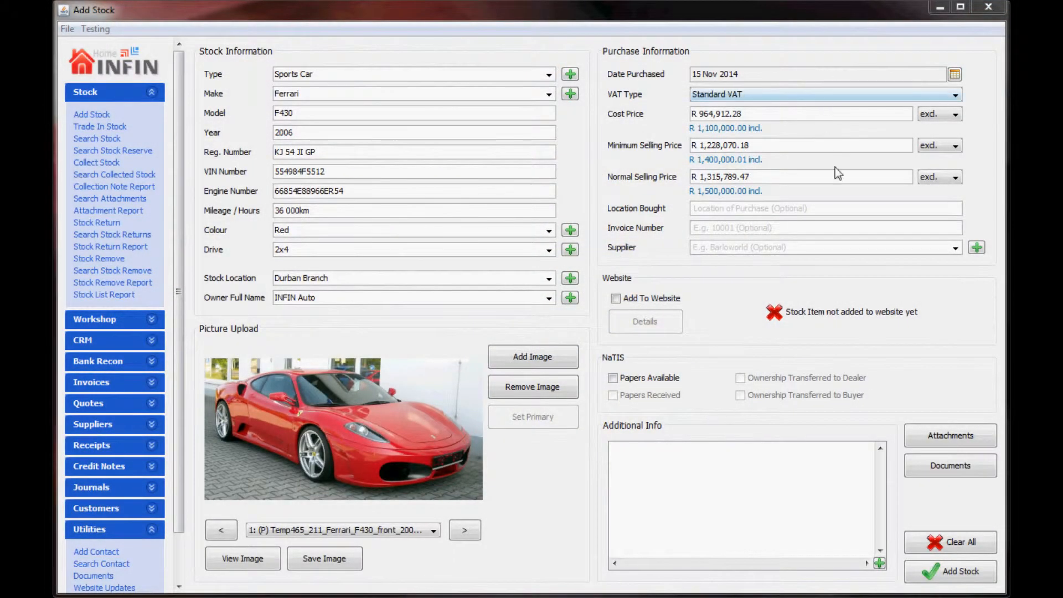
Step: Add a 'Seller Invoice' document to the Ferrari F430 using the Ferrari Maserati service invoice file
{"action": "left_click", "coordinate": [943, 468]}
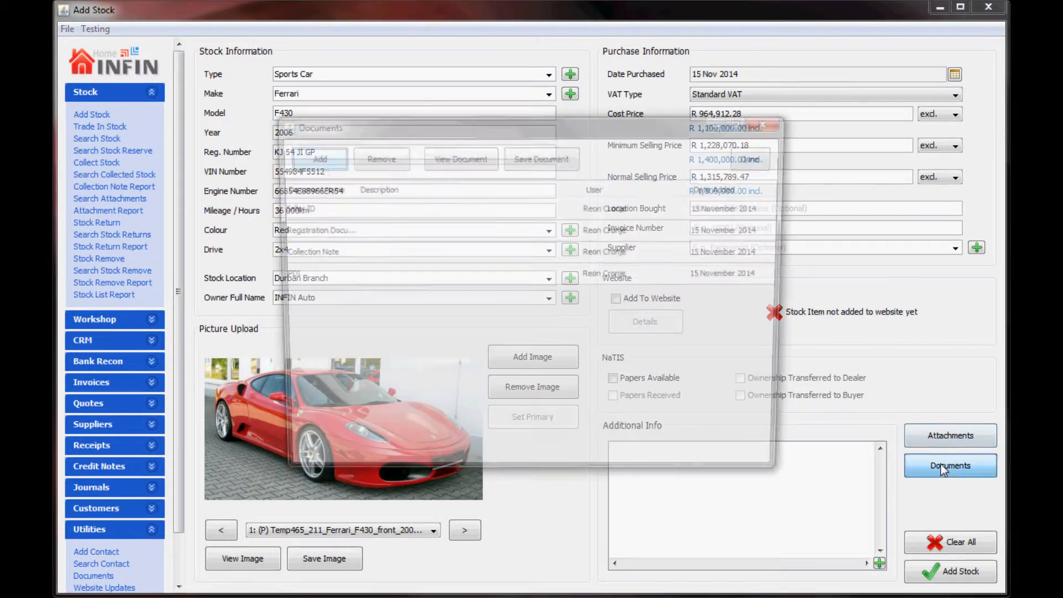
{"action": "left_click", "coordinate": [311, 157]}
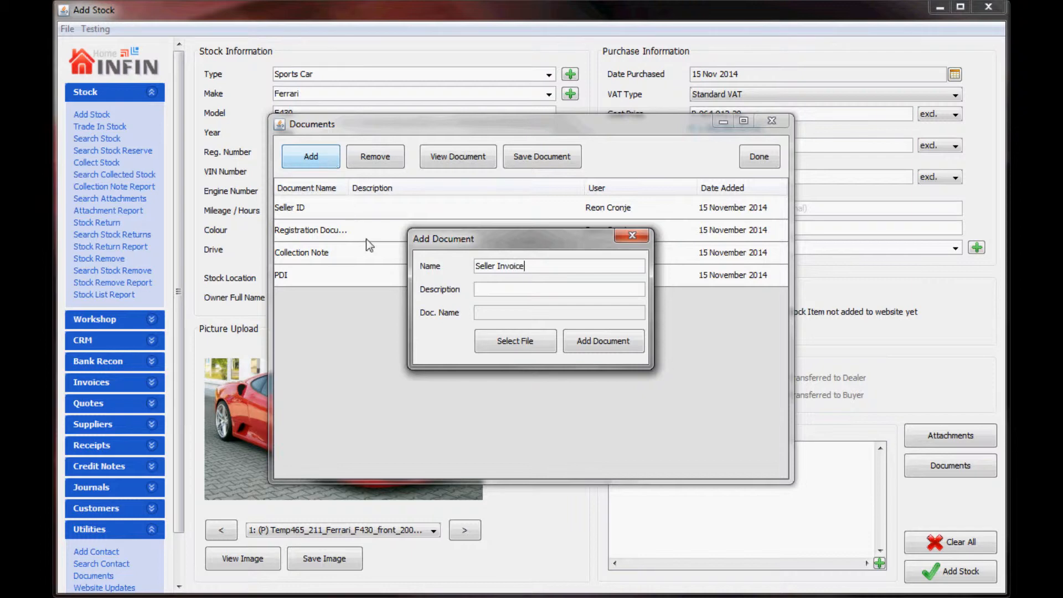
{"action": "left_click", "coordinate": [510, 344]}
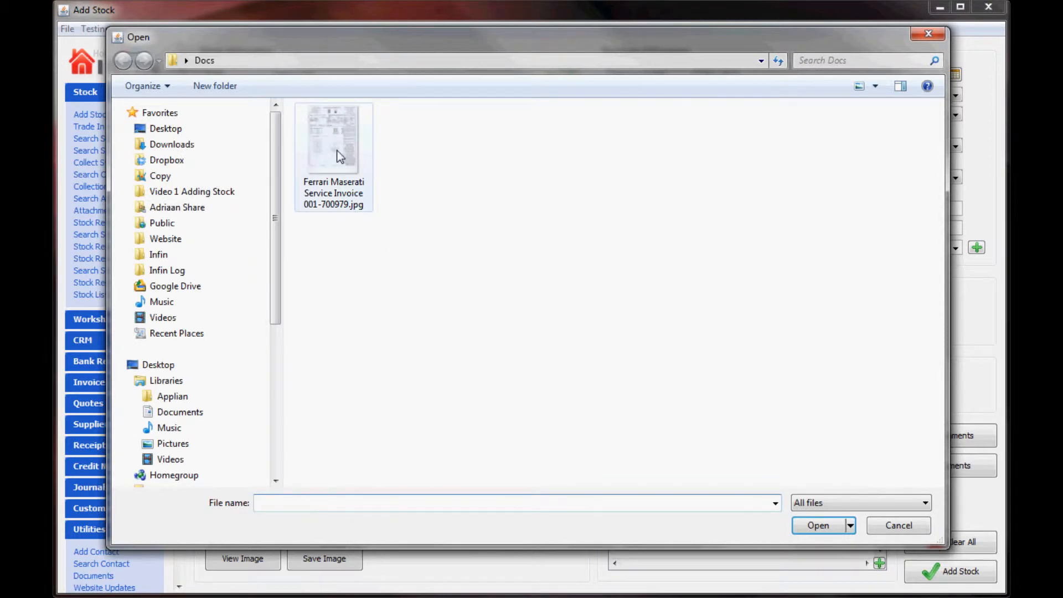
{"action": "left_click", "coordinate": [337, 155]}
{"action": "double_click", "coordinate": [337, 151]}
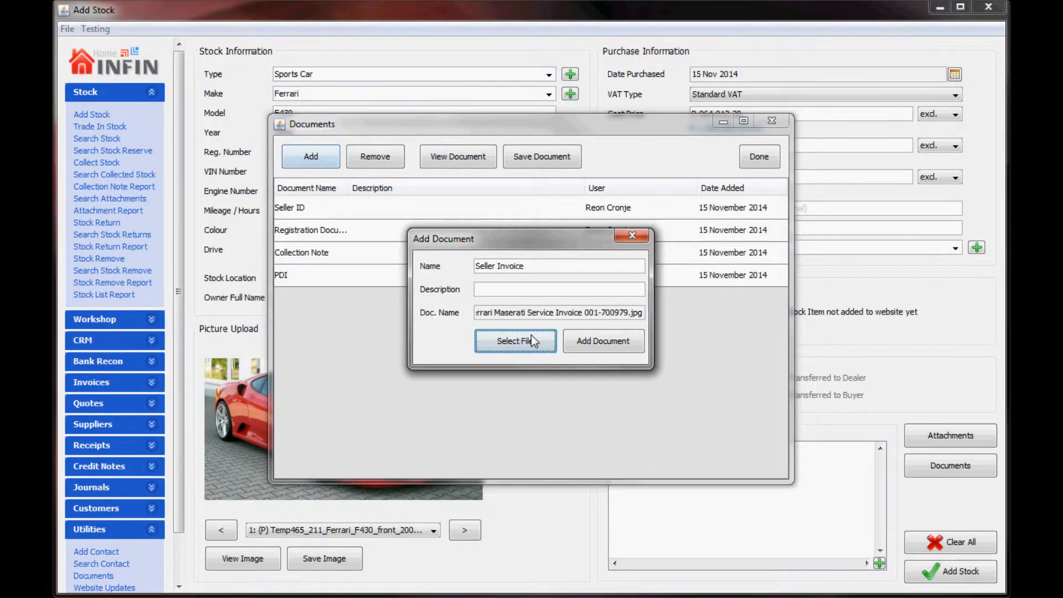
{"action": "left_click", "coordinate": [593, 351]}
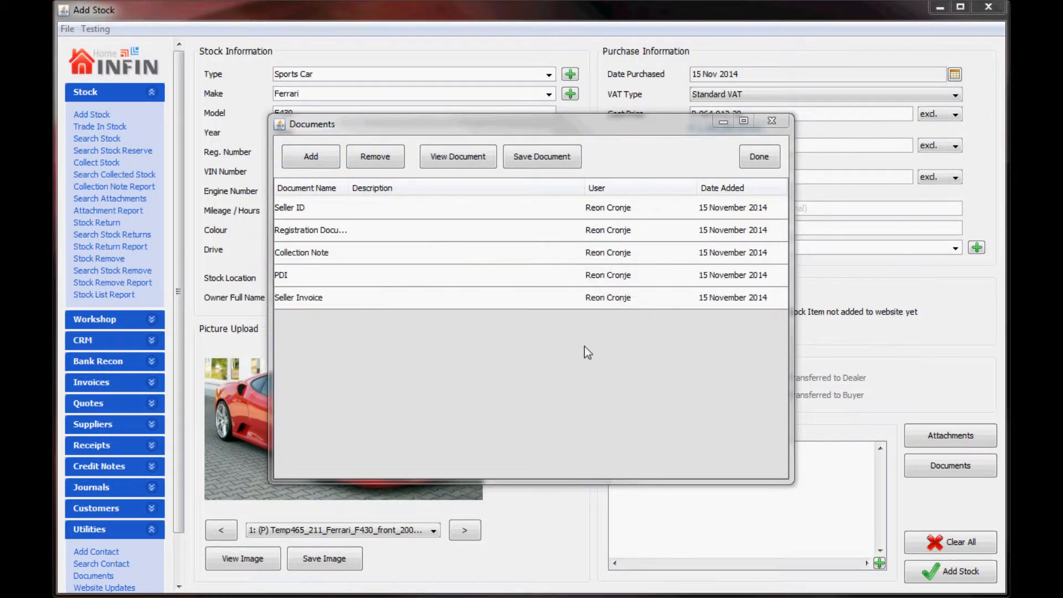
Step: View the Seller Invoice scan in Photo Viewer and open its Print Pictures settings
{"action": "left_click", "coordinate": [455, 158]}
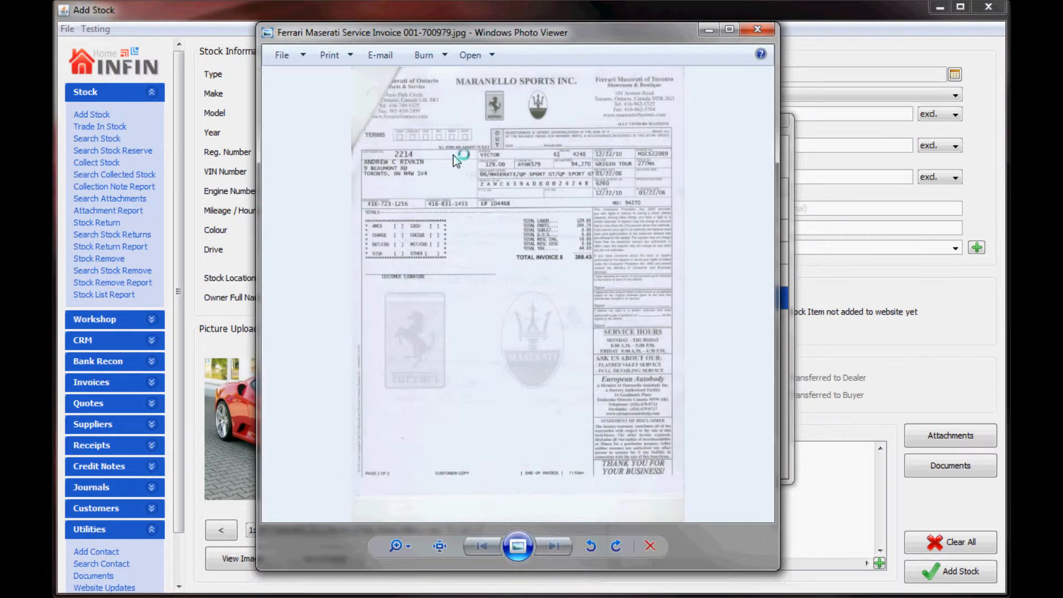
{"action": "left_click", "coordinate": [326, 56]}
{"action": "left_click", "coordinate": [331, 78]}
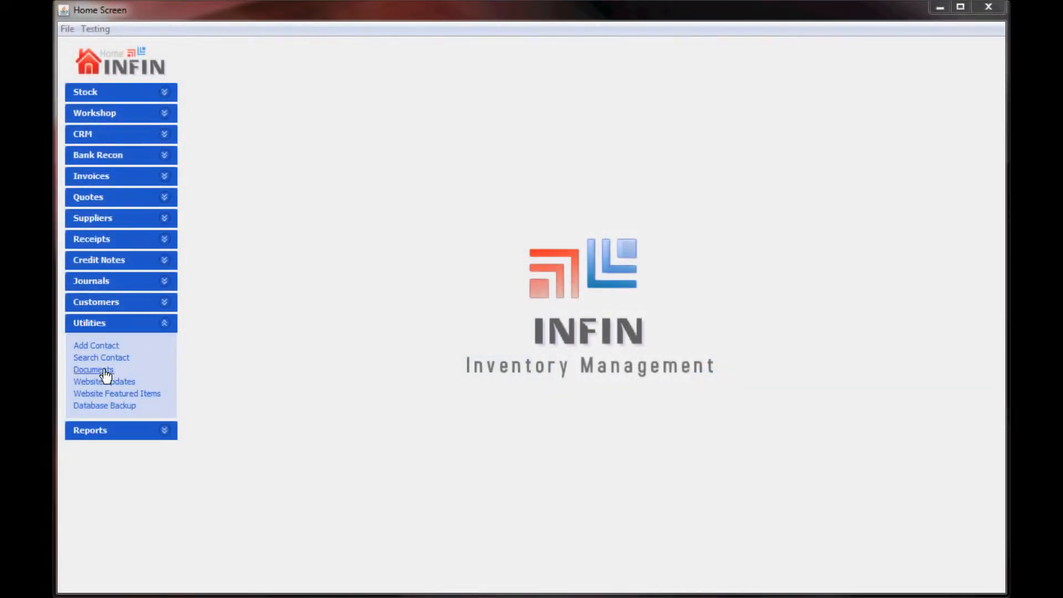
Step: Search Stock Documents for the Ferrari F430 registration and view its Registration Document
{"action": "left_click", "coordinate": [105, 370]}
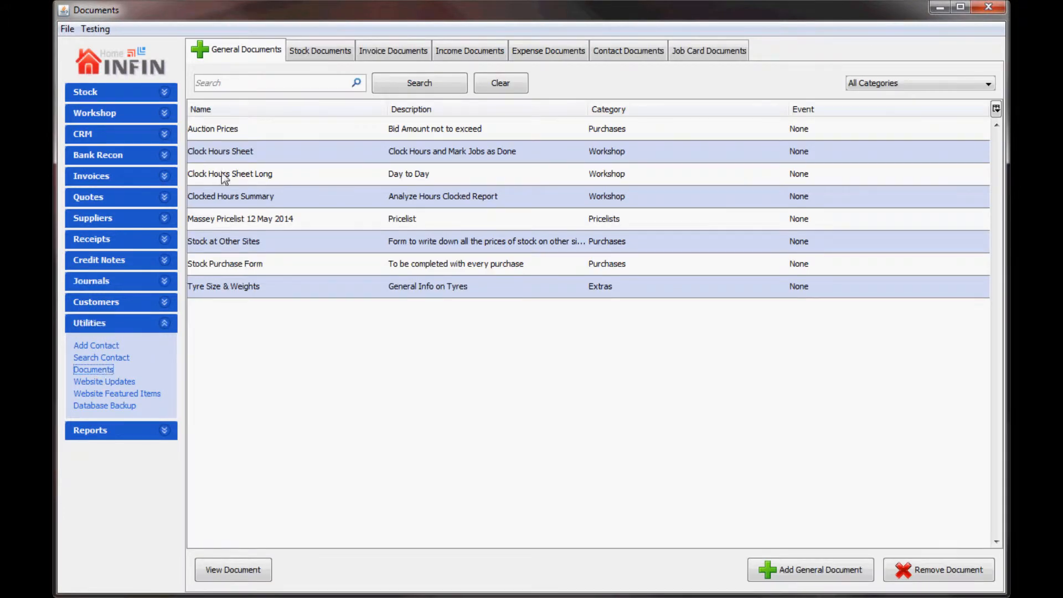
{"action": "left_click", "coordinate": [325, 53]}
{"action": "left_click", "coordinate": [289, 82]}
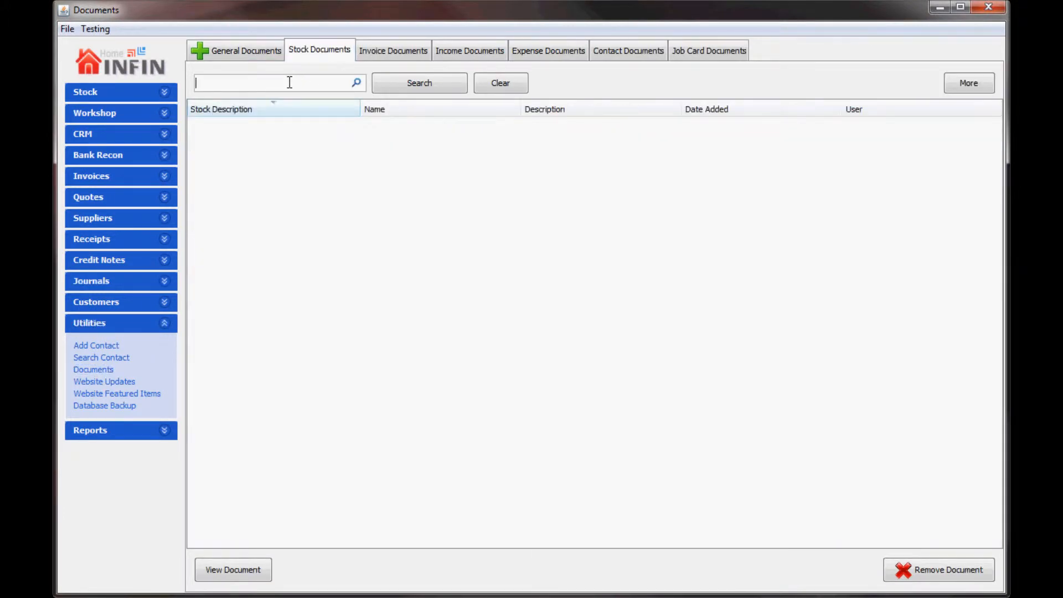
{"action": "type", "text": "ferrari f430 registration"}
{"action": "left_click", "coordinate": [392, 83]}
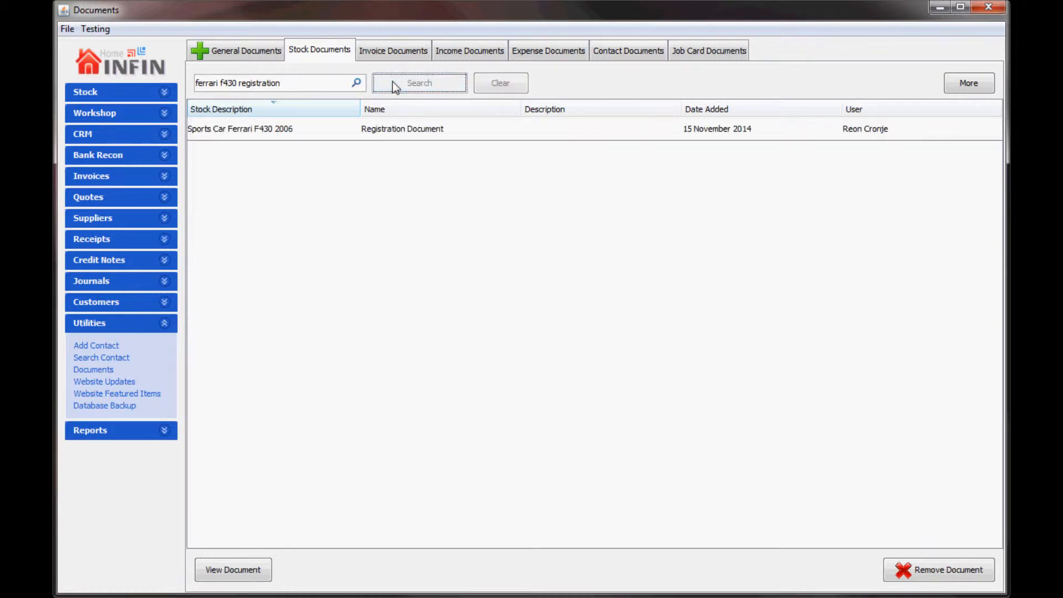
{"action": "left_click", "coordinate": [386, 139]}
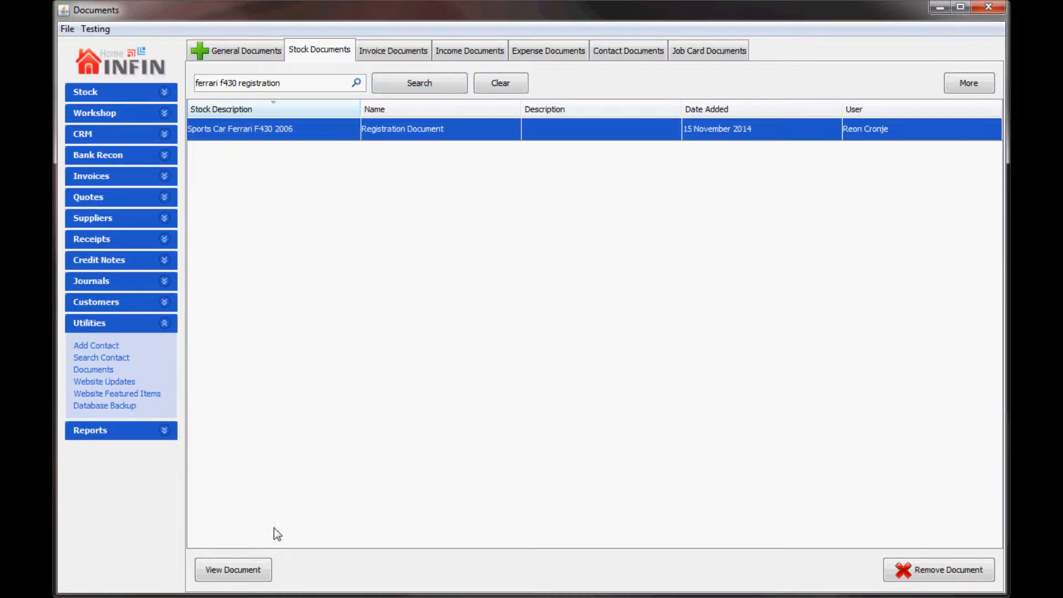
{"action": "left_click", "coordinate": [259, 567]}
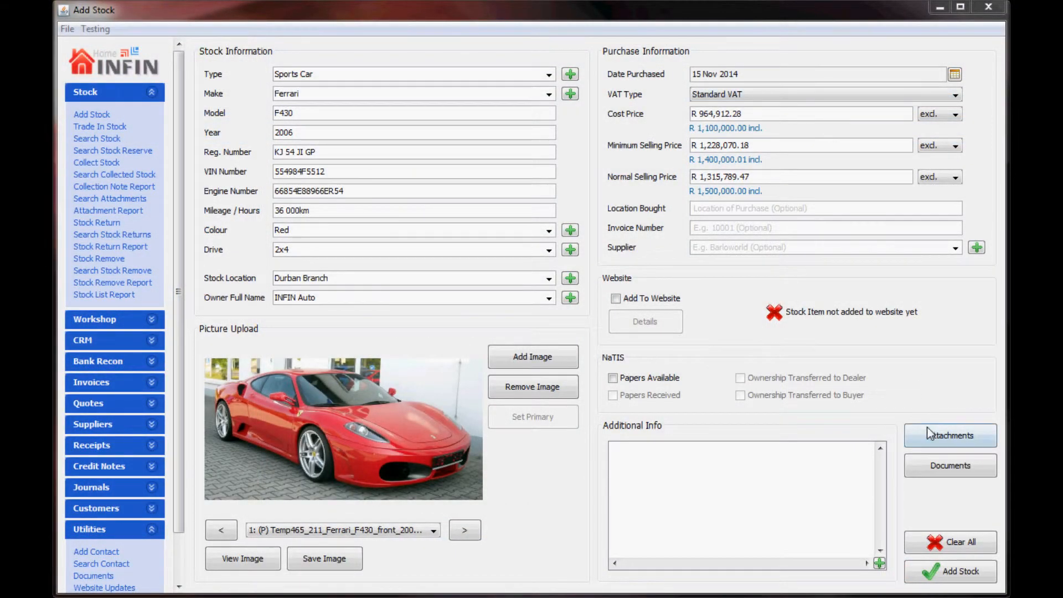
Step: Add a 'Service Kit' attachment to the Ferrari F430 and close the attachments list
{"action": "left_click", "coordinate": [929, 432]}
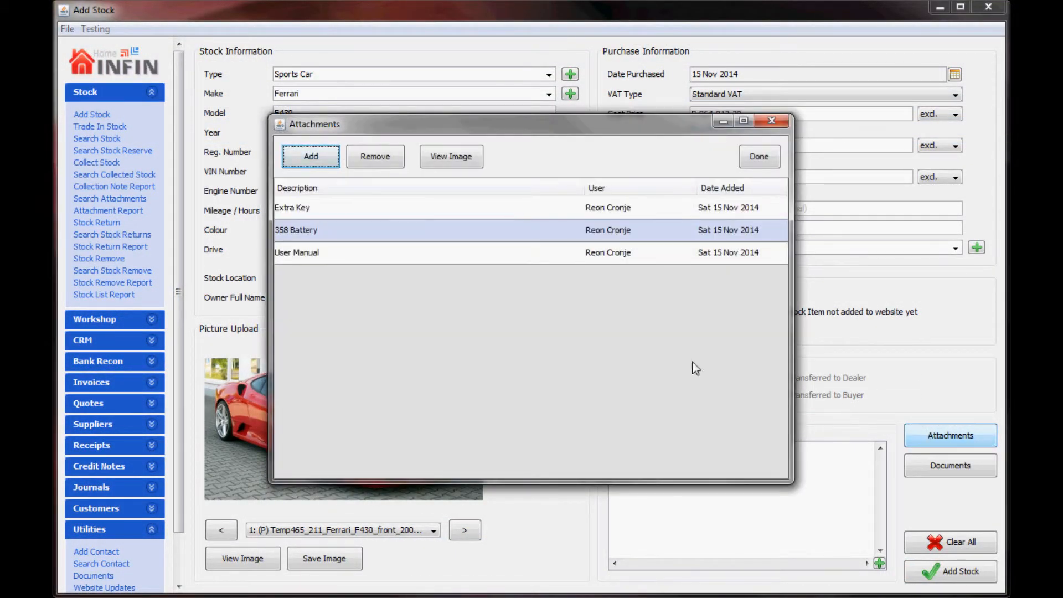
{"action": "left_click", "coordinate": [322, 163]}
{"action": "type", "text": "Service Kit"}
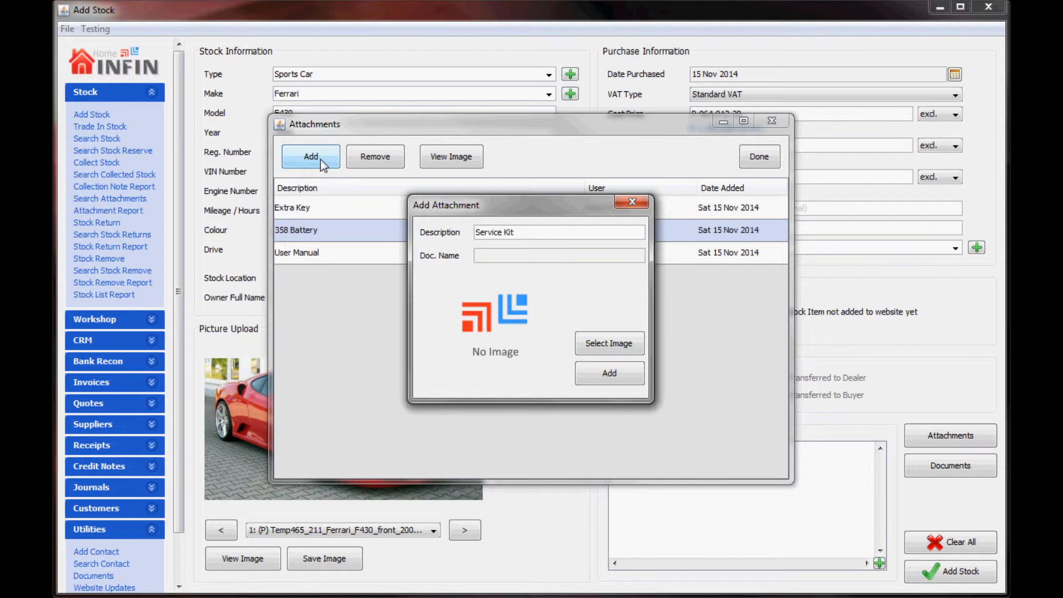
{"action": "left_click", "coordinate": [626, 379]}
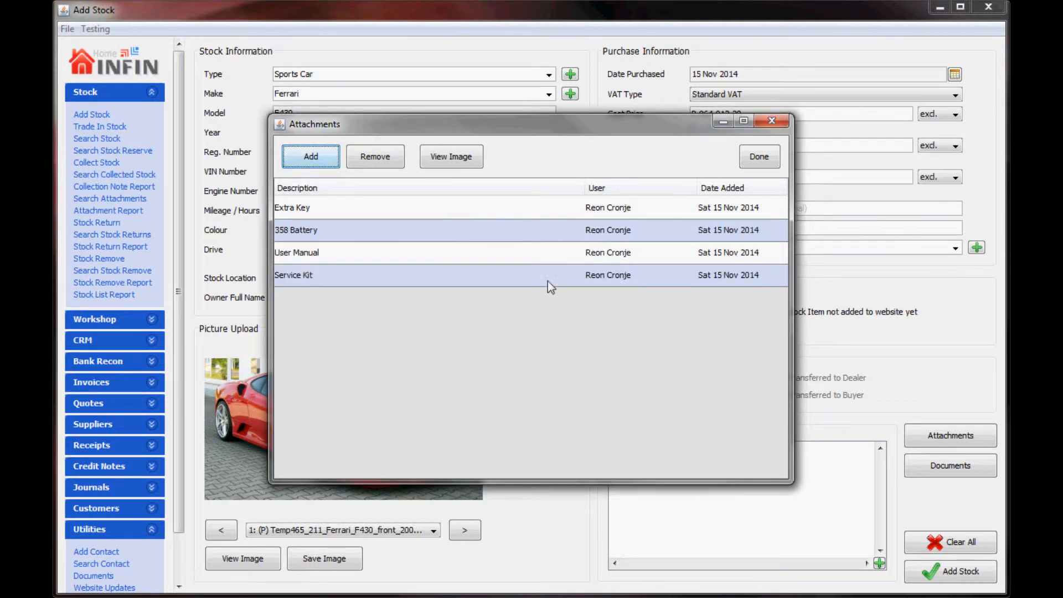
{"action": "left_click", "coordinate": [535, 243]}
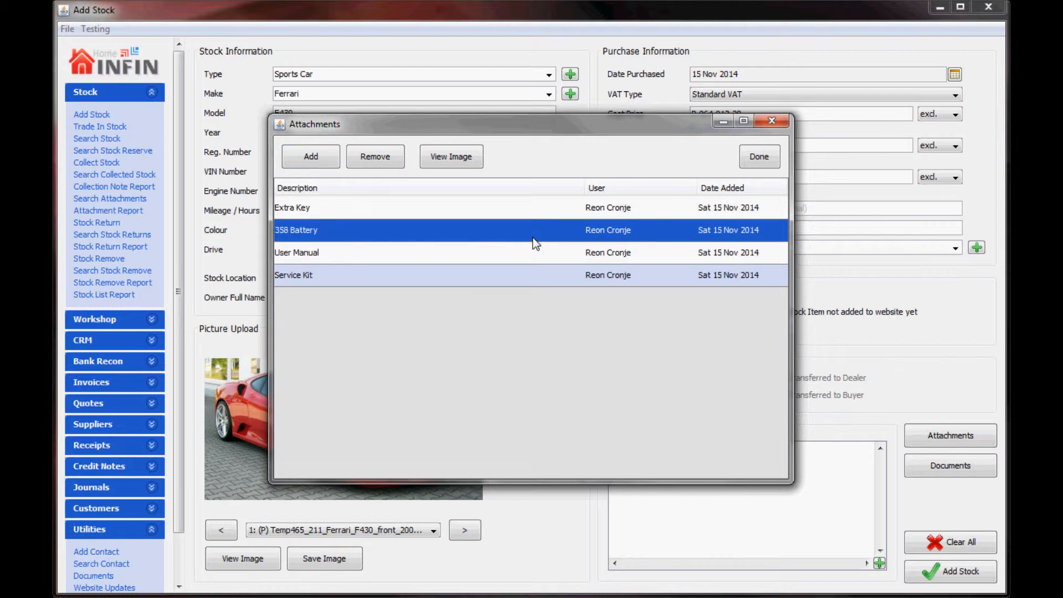
{"action": "left_click", "coordinate": [759, 156]}
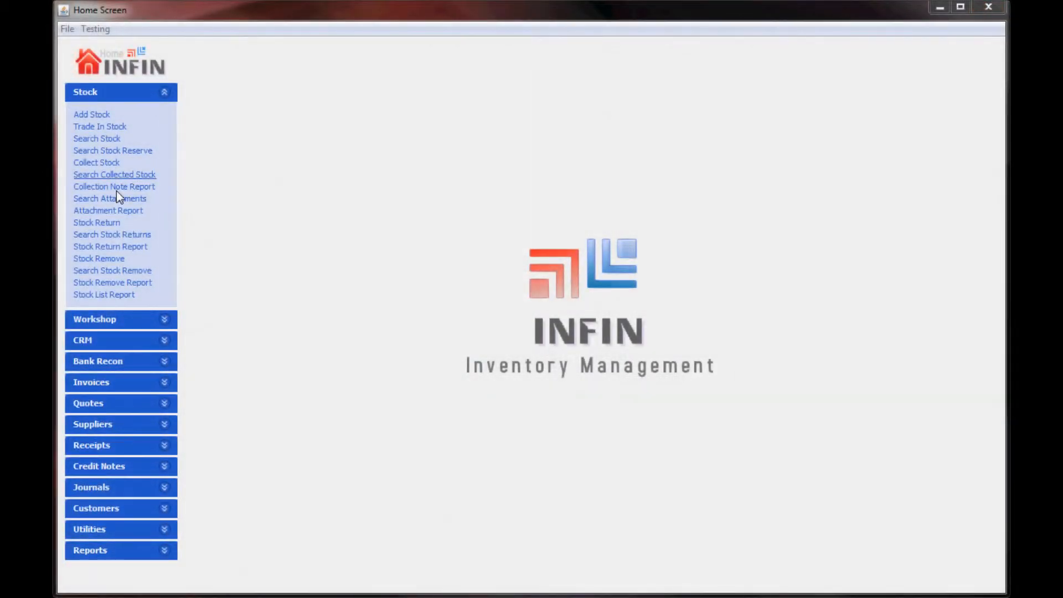
Step: Search and list all stock attachments, browsing through the results
{"action": "left_click", "coordinate": [113, 200]}
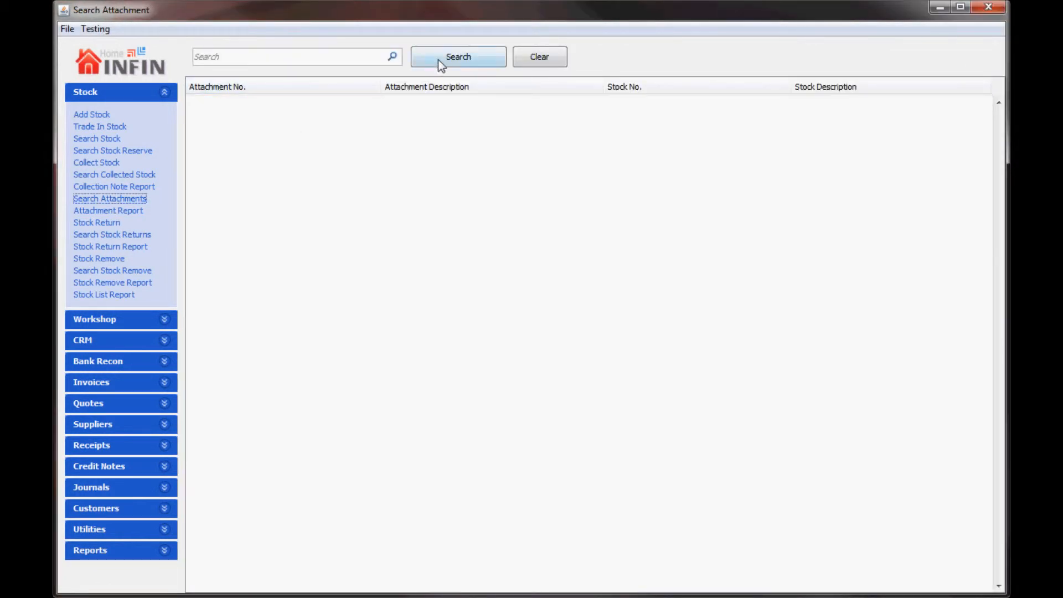
{"action": "left_click", "coordinate": [440, 60]}
{"action": "left_click_drag", "start_coordinate": [420, 107], "coordinate": [206, 209]}
Step: Generate the all-dates Attachment Report and scroll through its two pages
{"action": "left_click", "coordinate": [129, 216]}
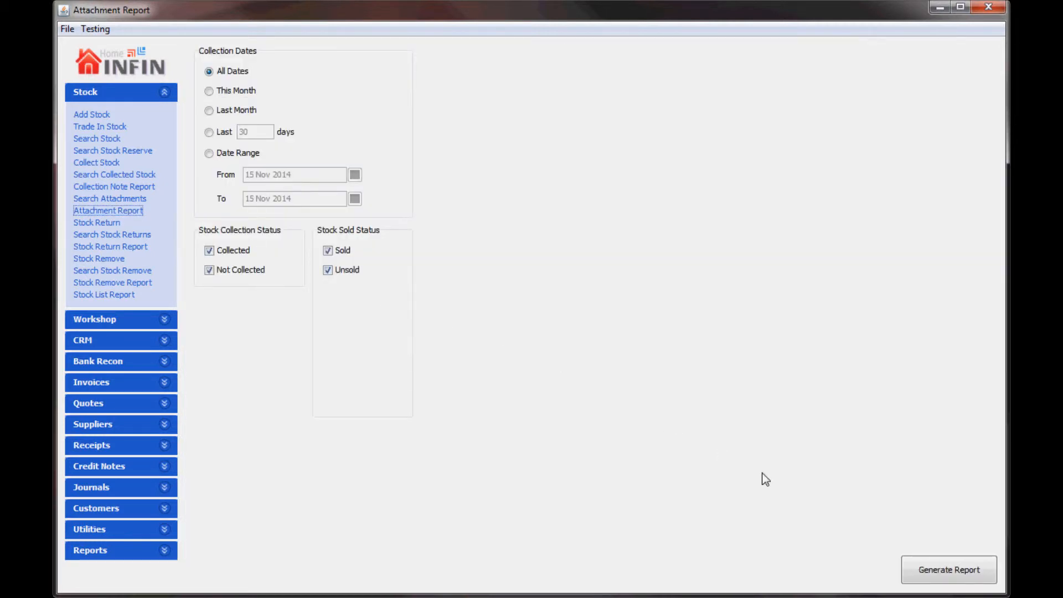
{"action": "left_click", "coordinate": [906, 574]}
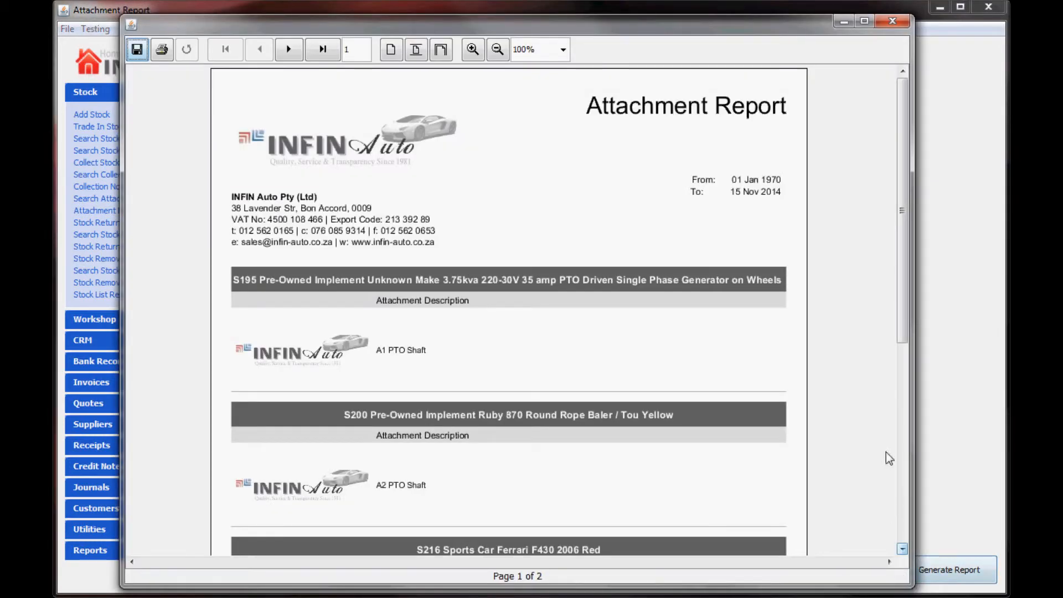
{"action": "left_click_drag", "start_coordinate": [902, 291], "coordinate": [910, 487]}
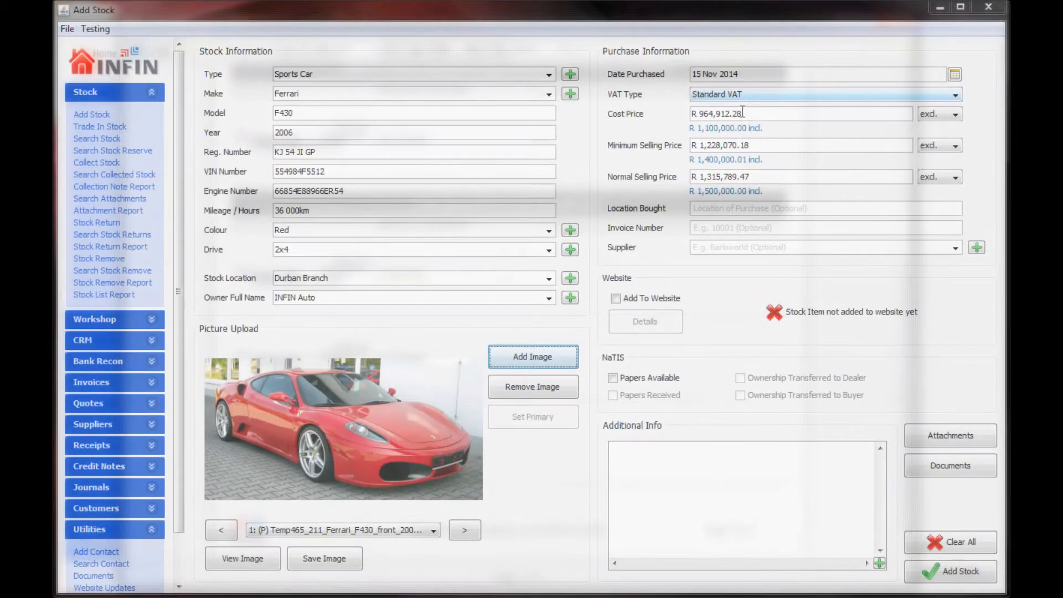
Step: Tick NaTIS Papers Available and Papers Received, leaving Ownership Transferred to Dealer unticked
{"action": "left_click", "coordinate": [645, 382]}
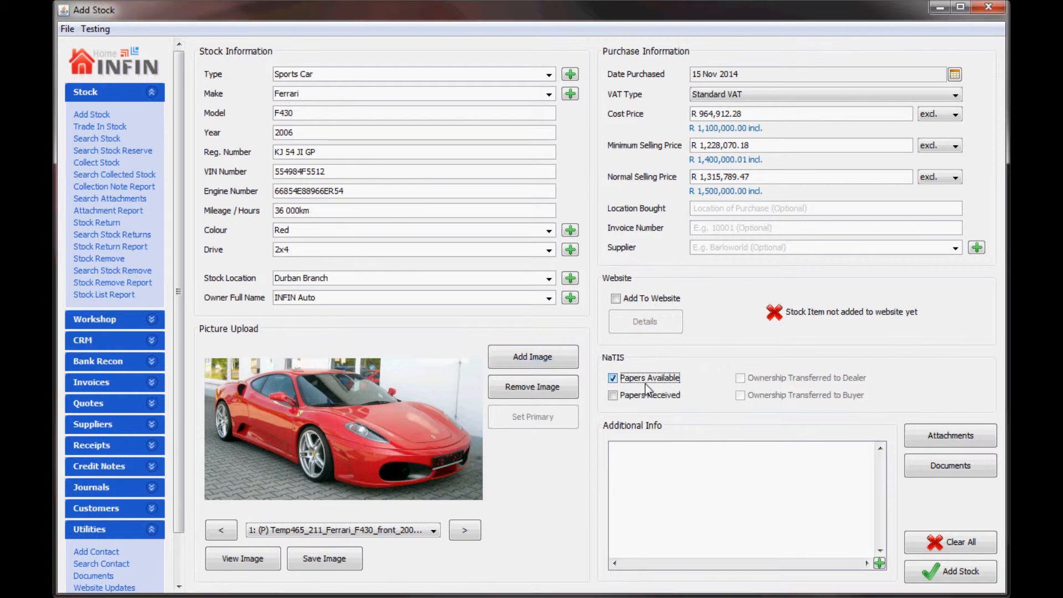
{"action": "left_click", "coordinate": [641, 396]}
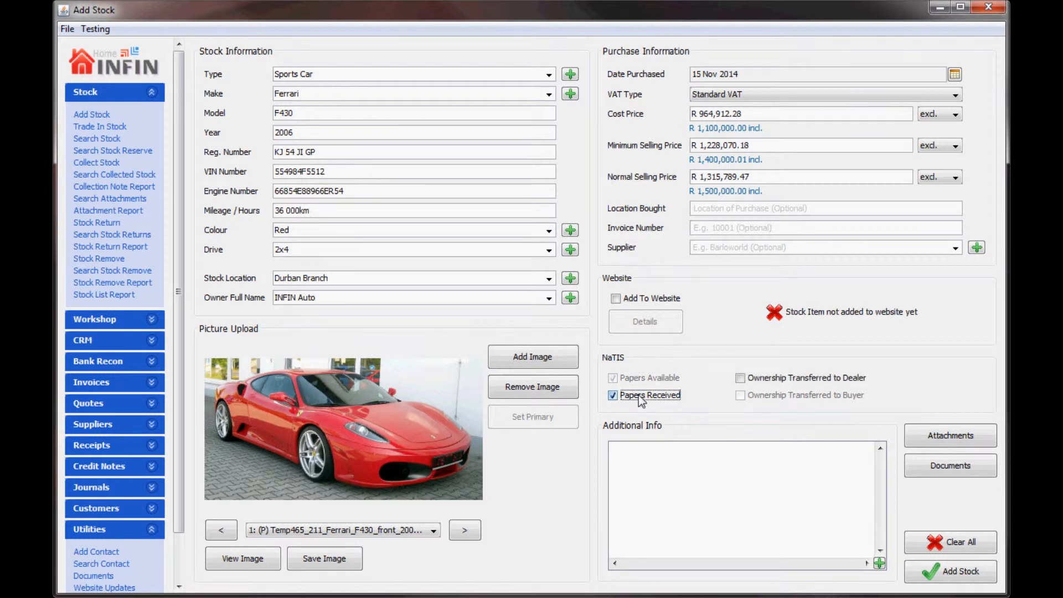
{"action": "left_click", "coordinate": [759, 383]}
{"action": "left_click", "coordinate": [758, 383]}
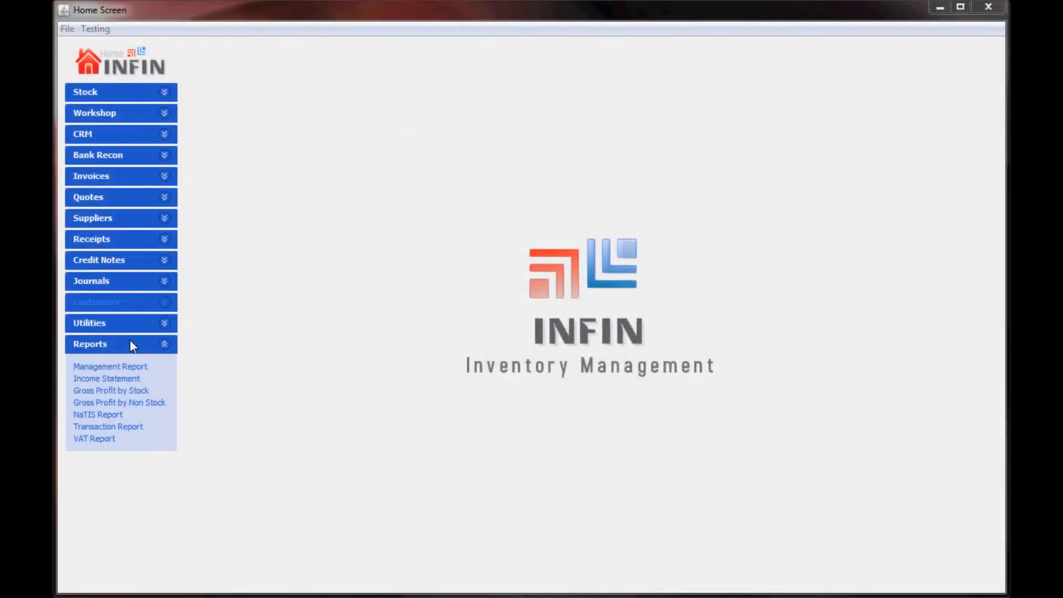
Step: Generate the NaTIS Report for all stock and scroll through its seven-page preview
{"action": "left_click", "coordinate": [102, 416]}
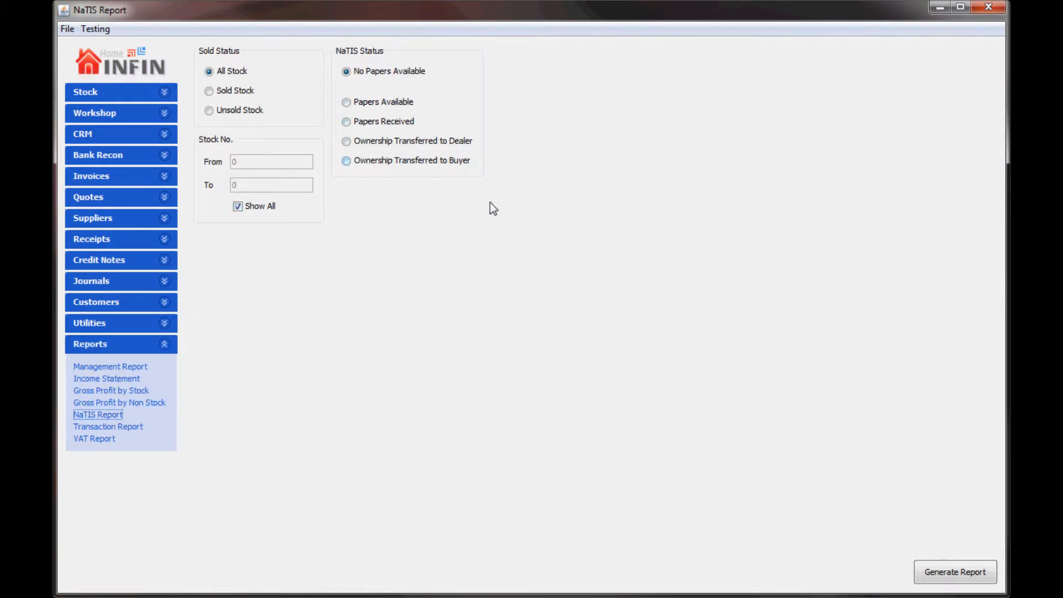
{"action": "left_click", "coordinate": [935, 570]}
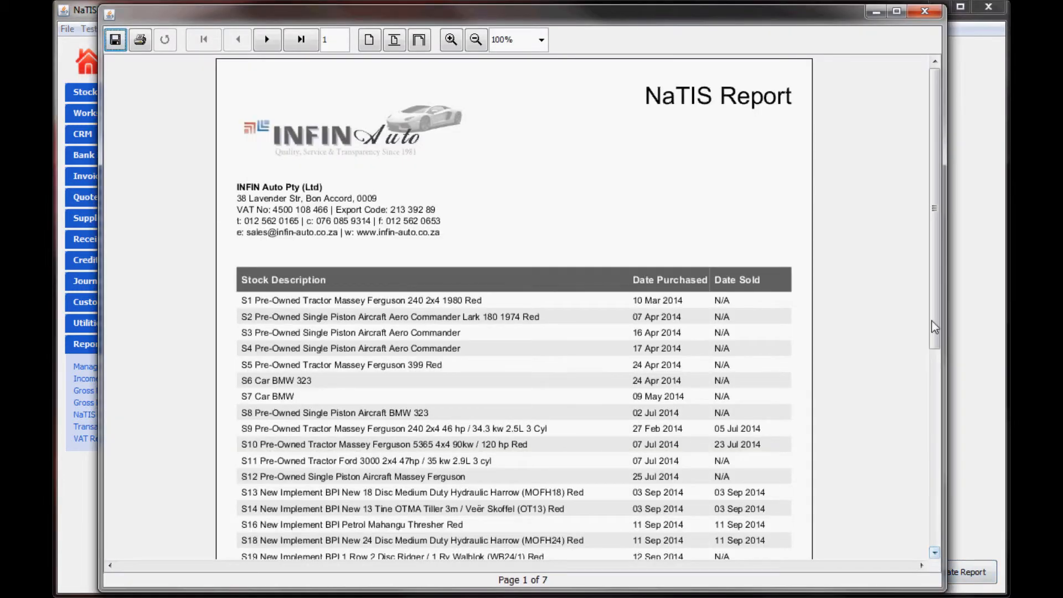
{"action": "scroll", "coordinate": [935, 321], "scroll_direction": "down", "scroll_amount": 1}
{"action": "left_click_drag", "start_coordinate": [935, 321], "coordinate": [951, 478]}
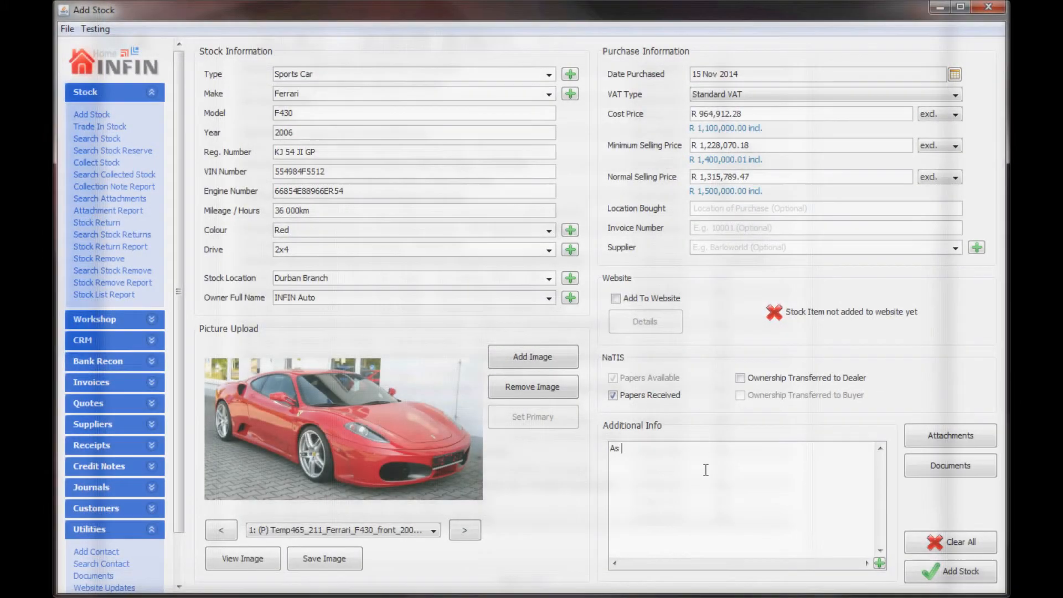
Step: Finish the Additional Info note 'As new condition' and add the Ferrari F430 to stock
{"action": "type", "text": "ew condition"}
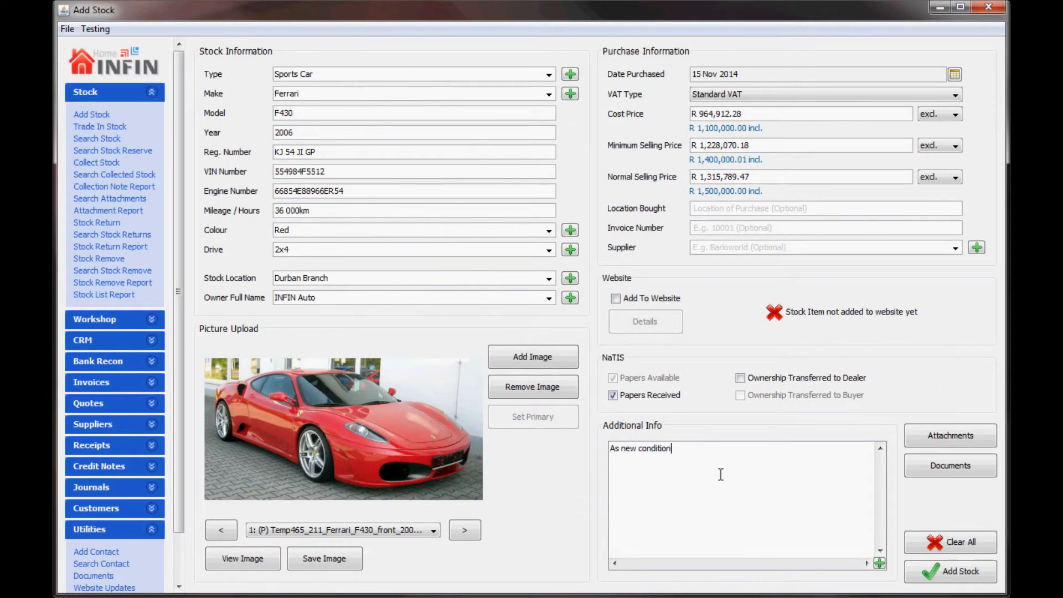
{"action": "left_click", "coordinate": [954, 573]}
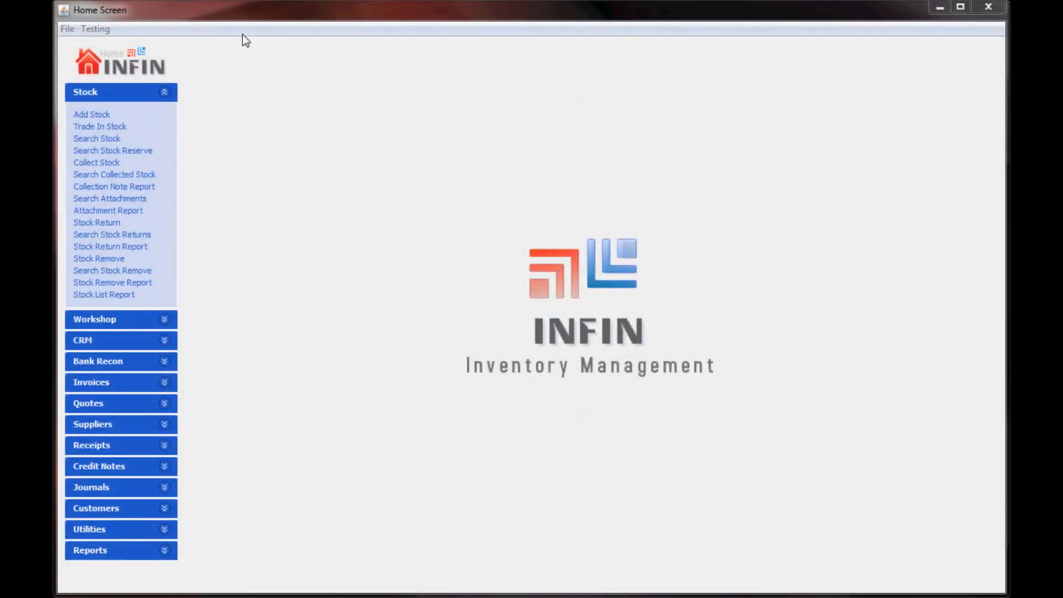
Step: Start a Trade In Stock entry, choose the trading-in customer, and enter cost price 50000
{"action": "left_click", "coordinate": [118, 127]}
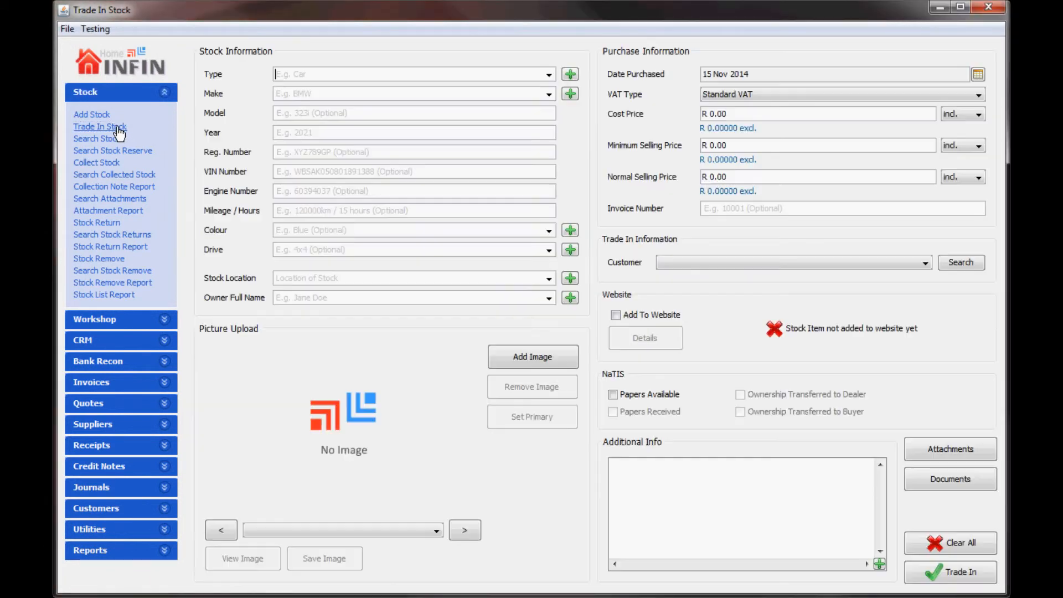
{"action": "left_click", "coordinate": [696, 263]}
{"action": "scroll", "coordinate": [695, 305], "scroll_direction": "down", "scroll_amount": 1}
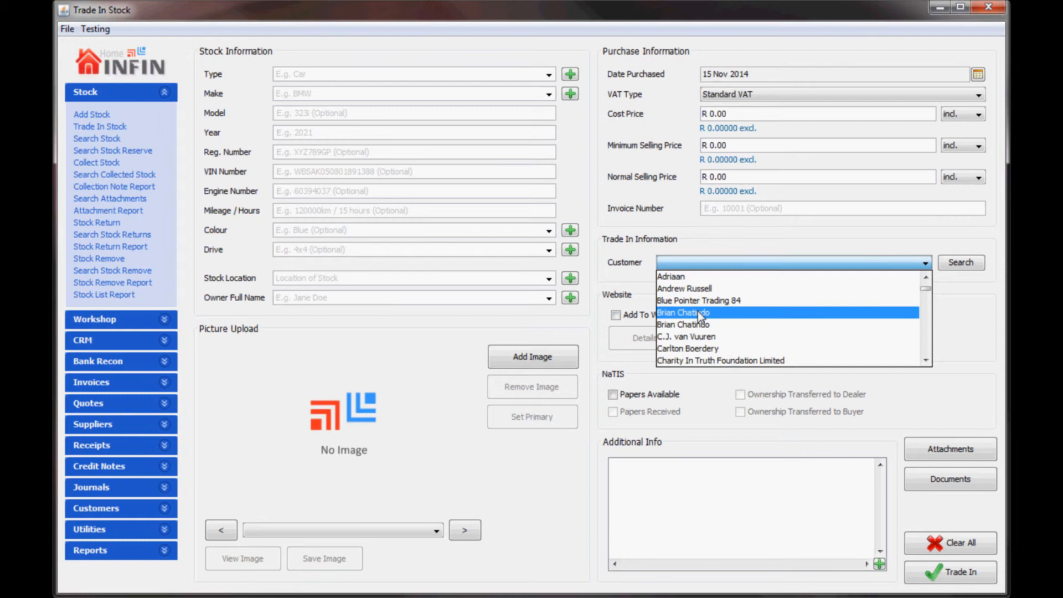
{"action": "left_click", "coordinate": [700, 340]}
{"action": "left_click", "coordinate": [735, 113]}
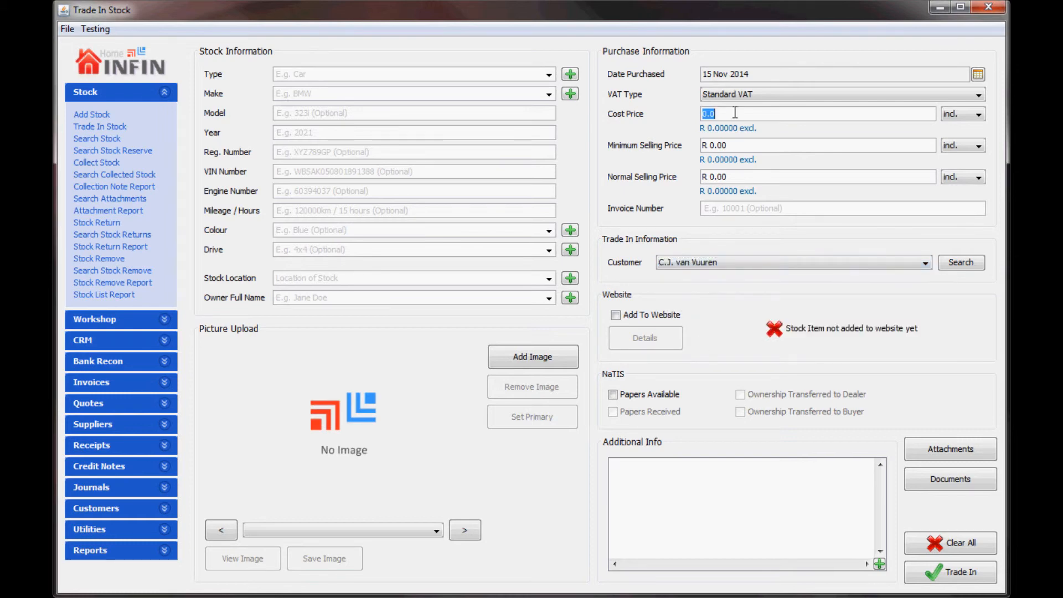
{"action": "type", "text": "50000"}
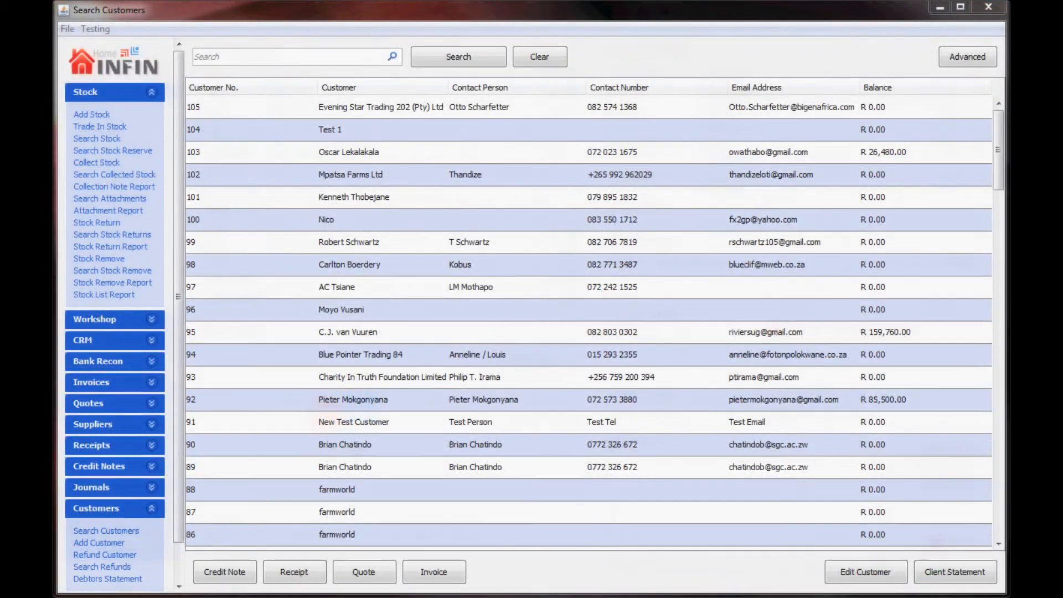
Step: Open the trade-in customer's Client Statement to review the -R 50,000.00 credit and R 159,760.00 balance
{"action": "left_click", "coordinate": [438, 331]}
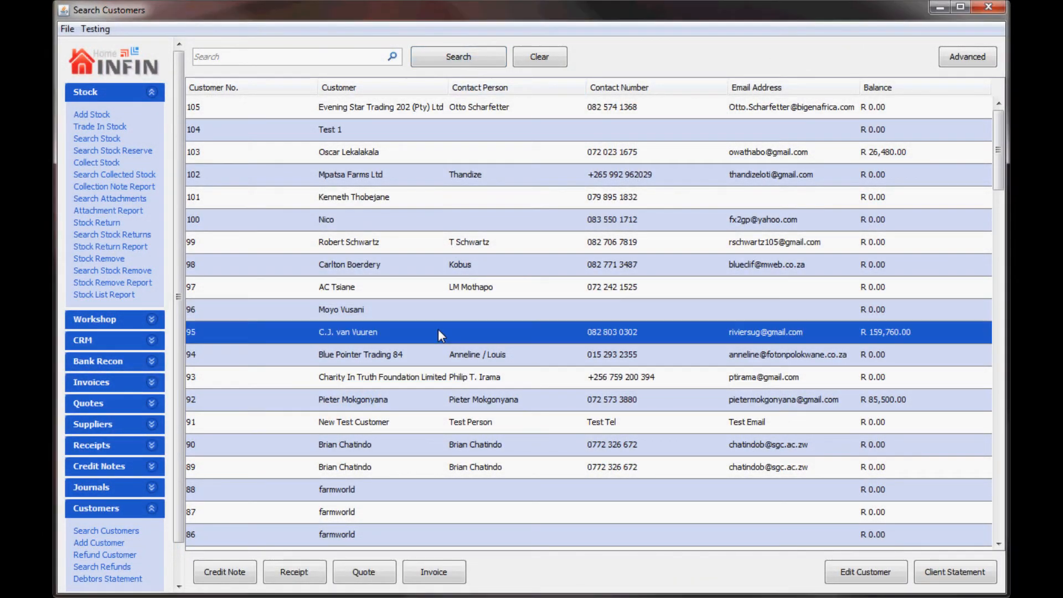
{"action": "left_click", "coordinate": [954, 572]}
{"action": "left_click", "coordinate": [640, 387]}
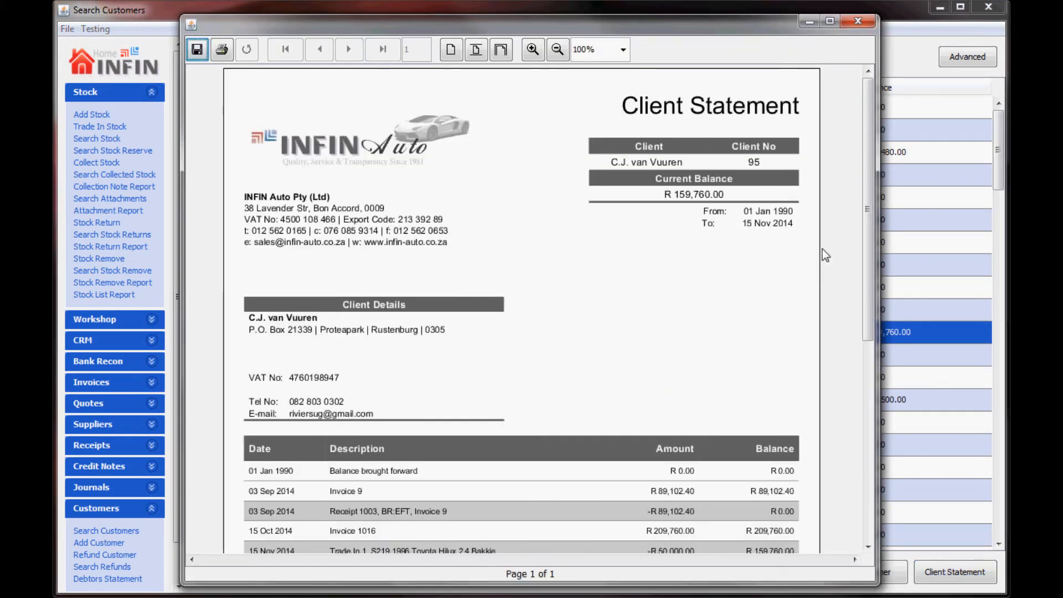
{"action": "left_click_drag", "start_coordinate": [870, 198], "coordinate": [873, 370]}
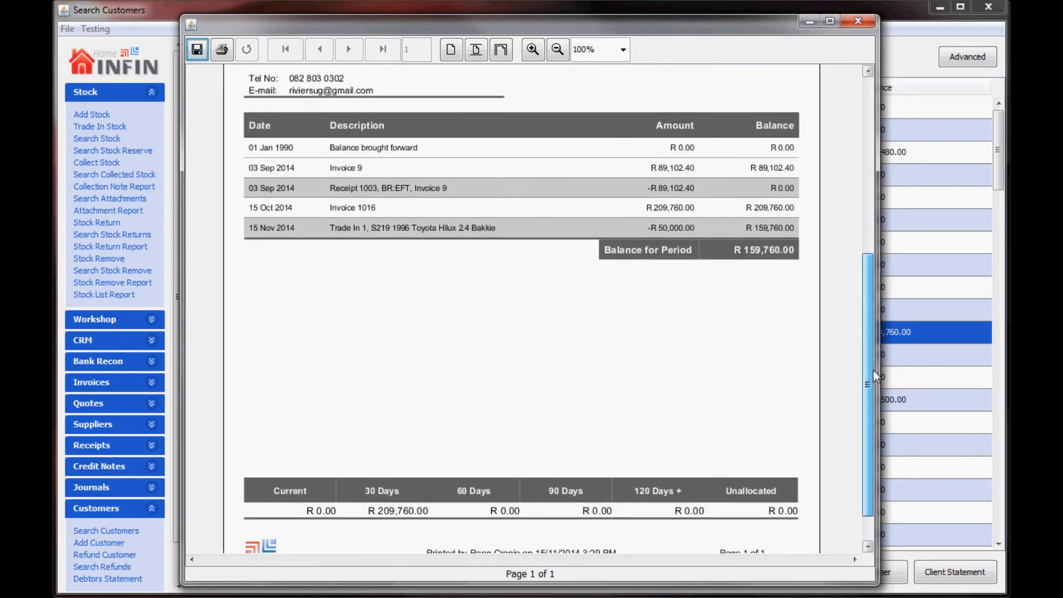